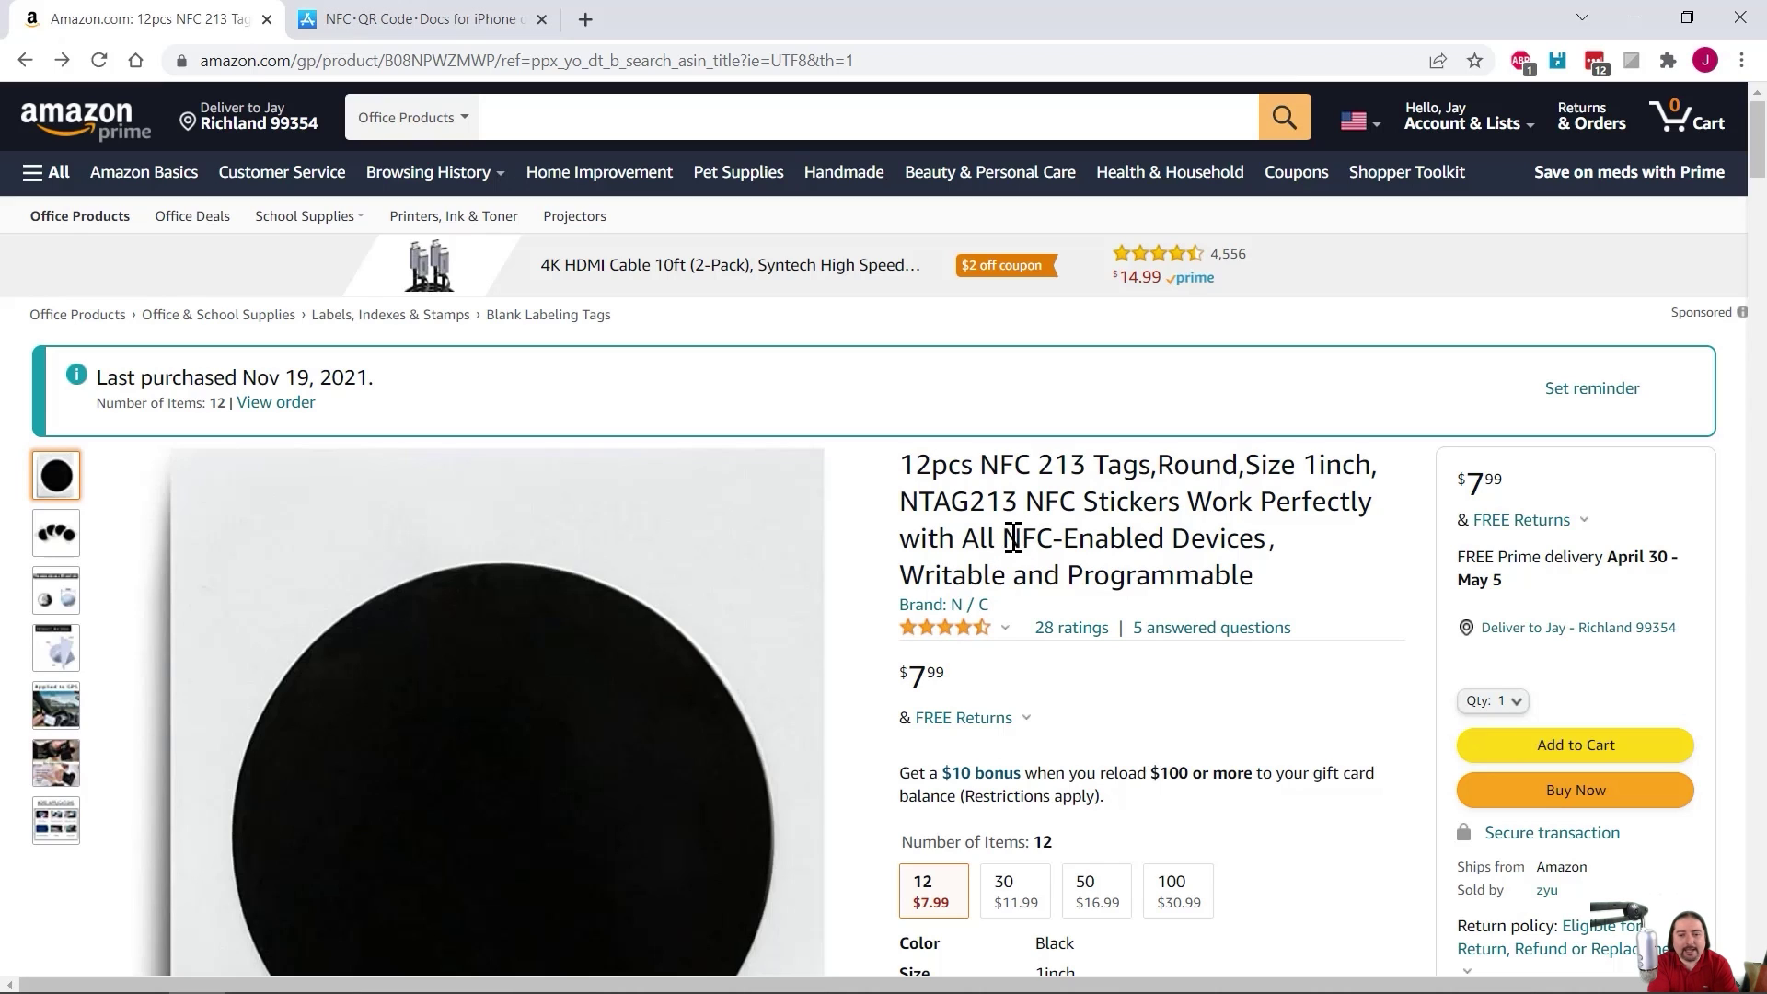
Highlight 'Writable and Programmable' in the Amazon listing title for the 12pcs NFC 213 round tags.
{"action": "left_click_drag", "start_coordinate": [1003, 538], "coordinate": [1261, 580]}
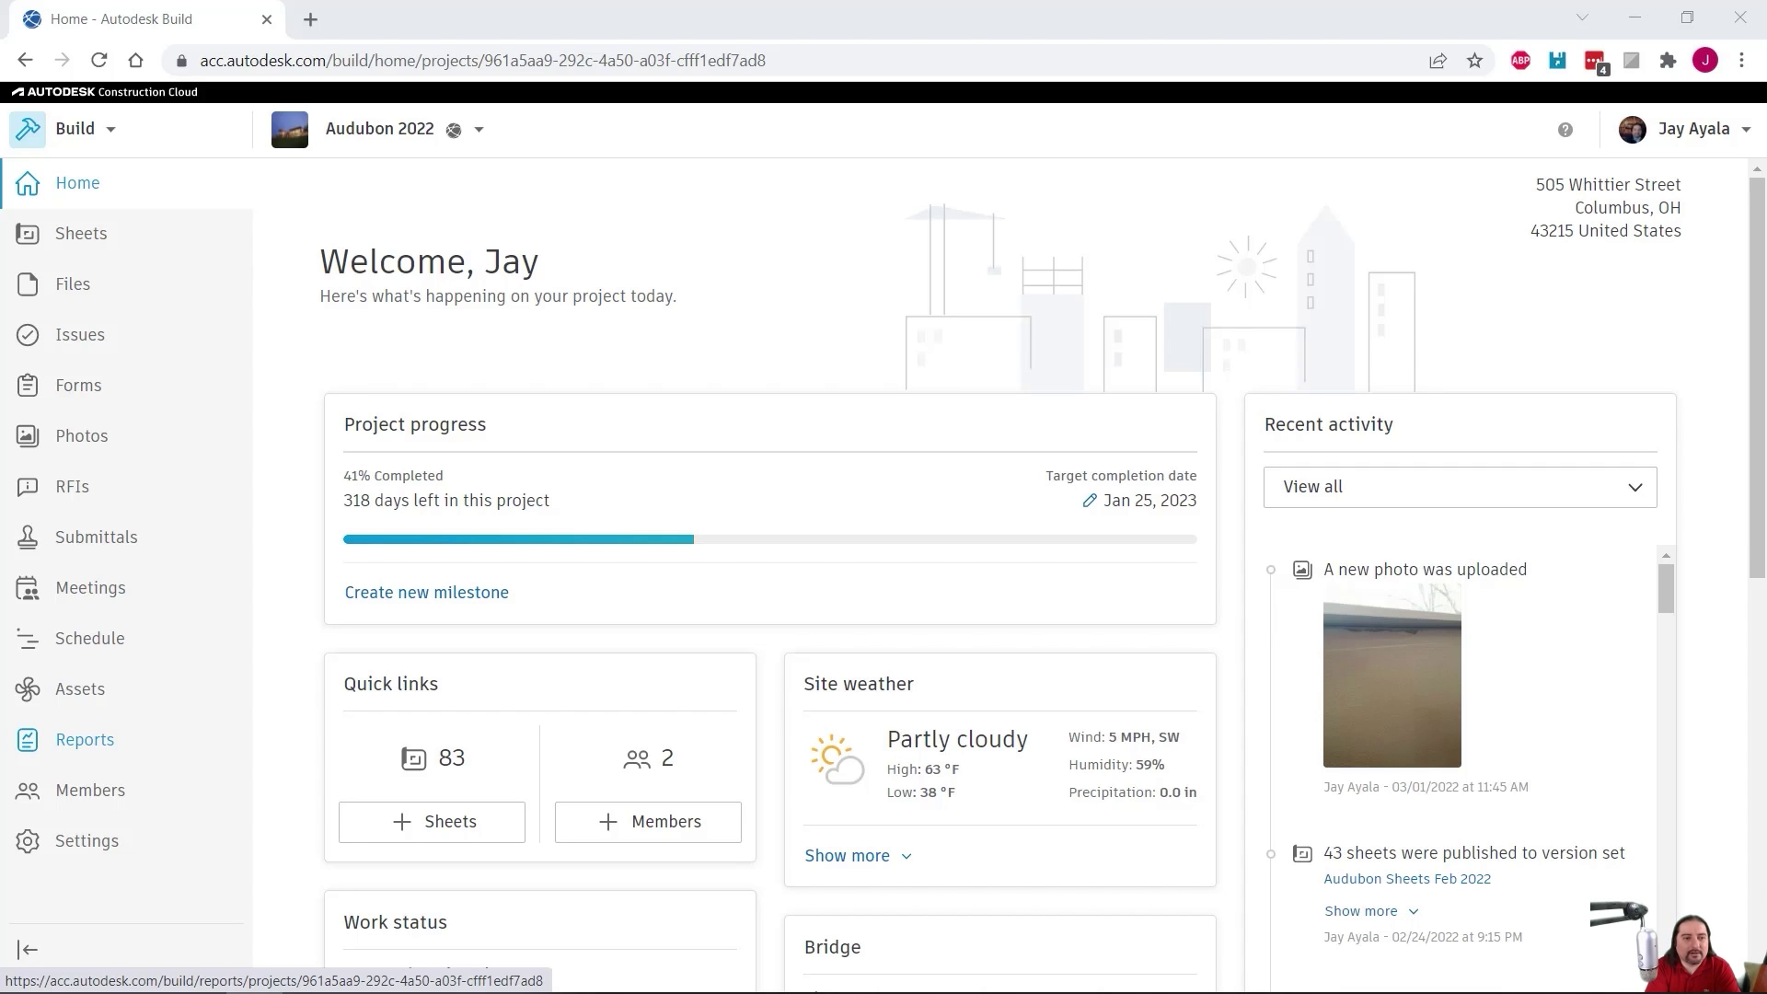
Go to the Audubon 2022 Assets list and expand Computers to show Laptops.
{"action": "left_click", "coordinate": [103, 133]}
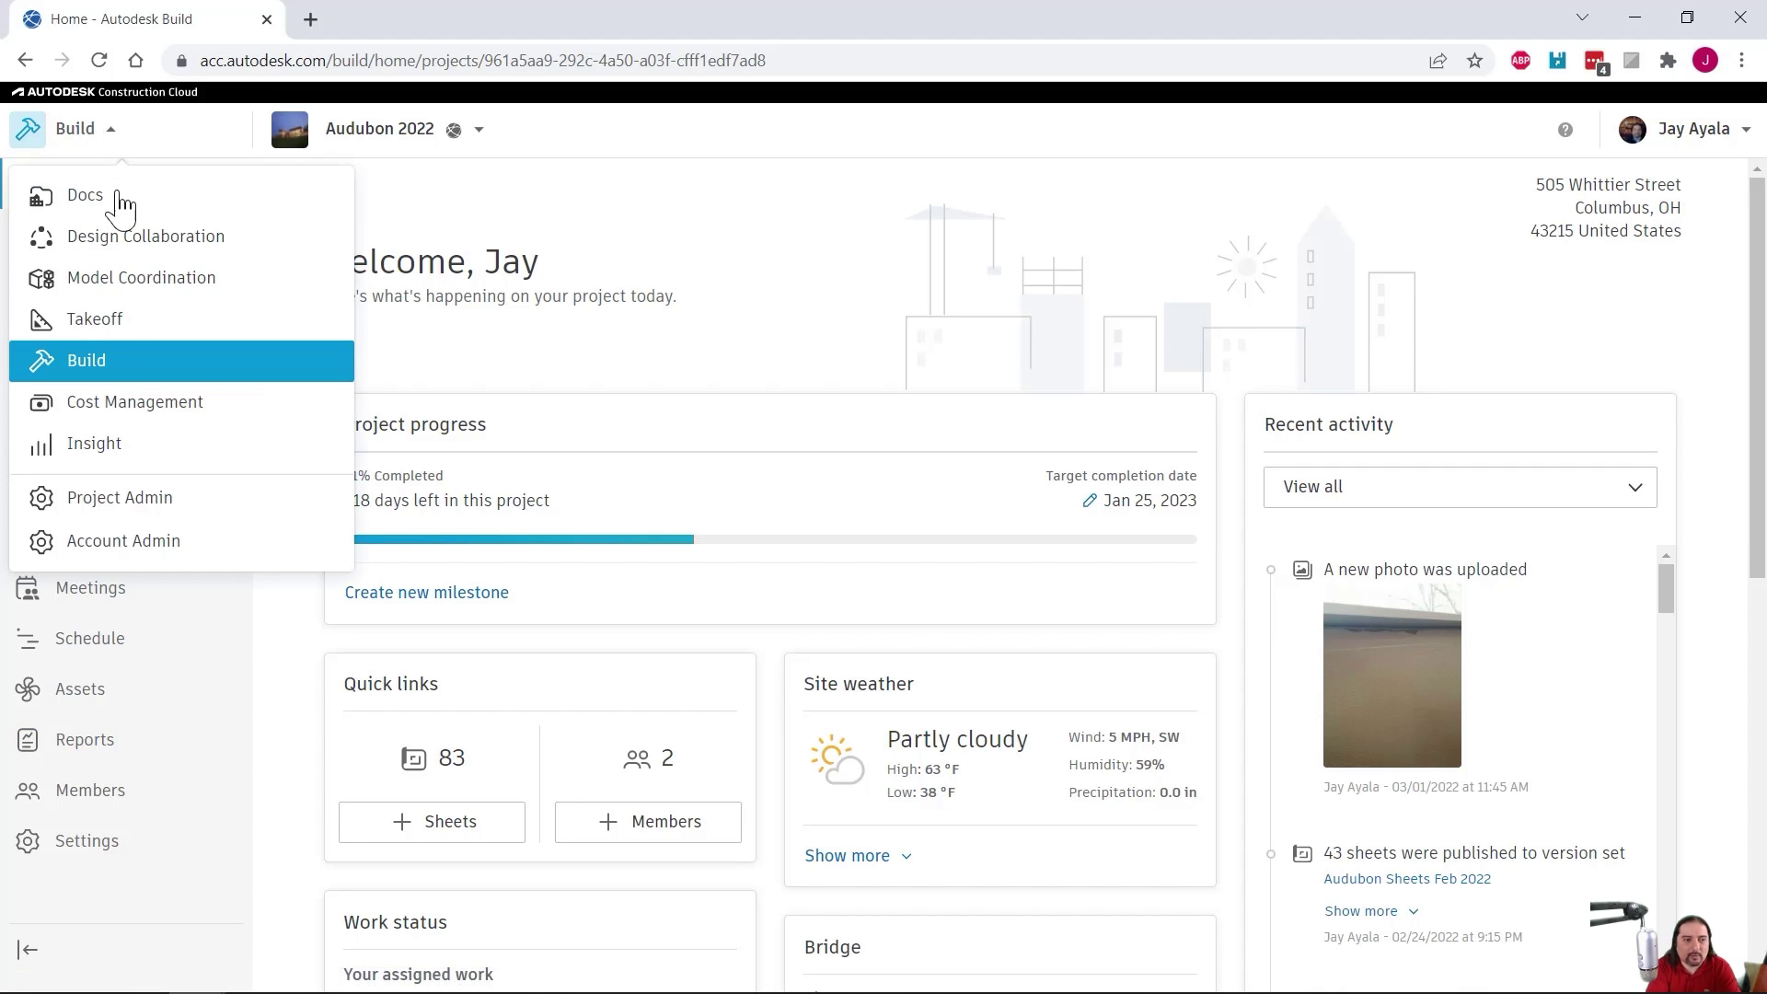
{"action": "left_click", "coordinate": [699, 225]}
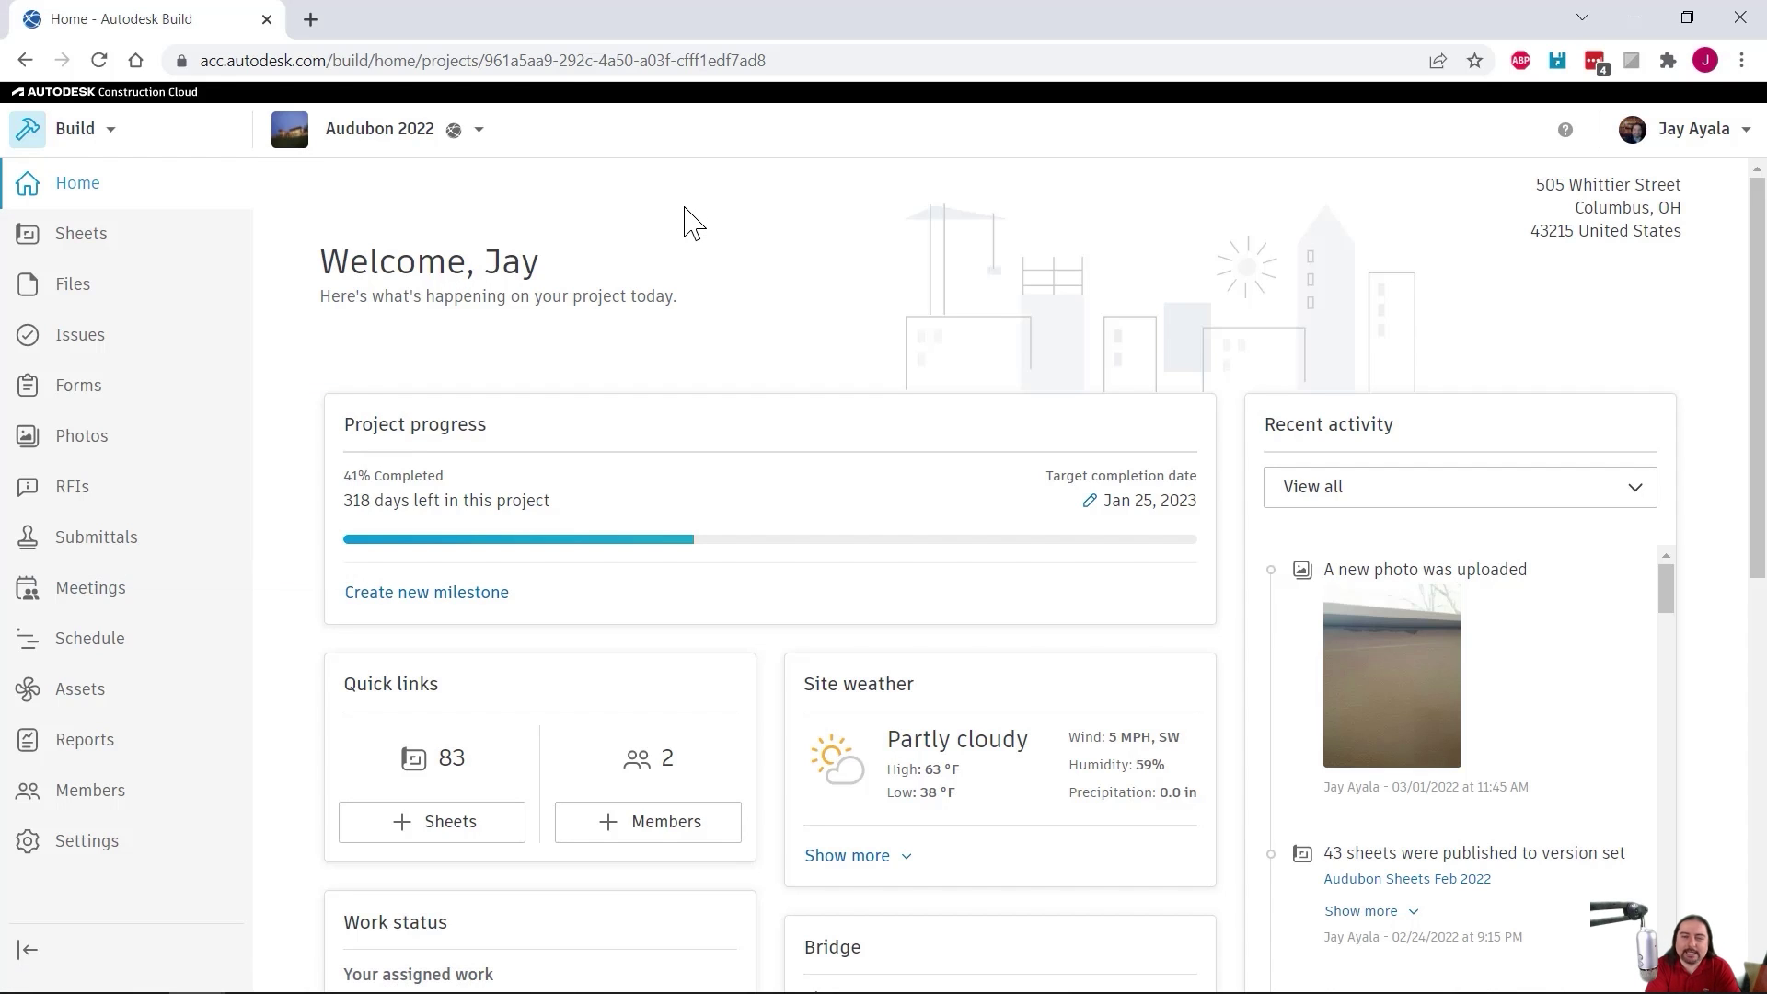
{"action": "left_click", "coordinate": [80, 690]}
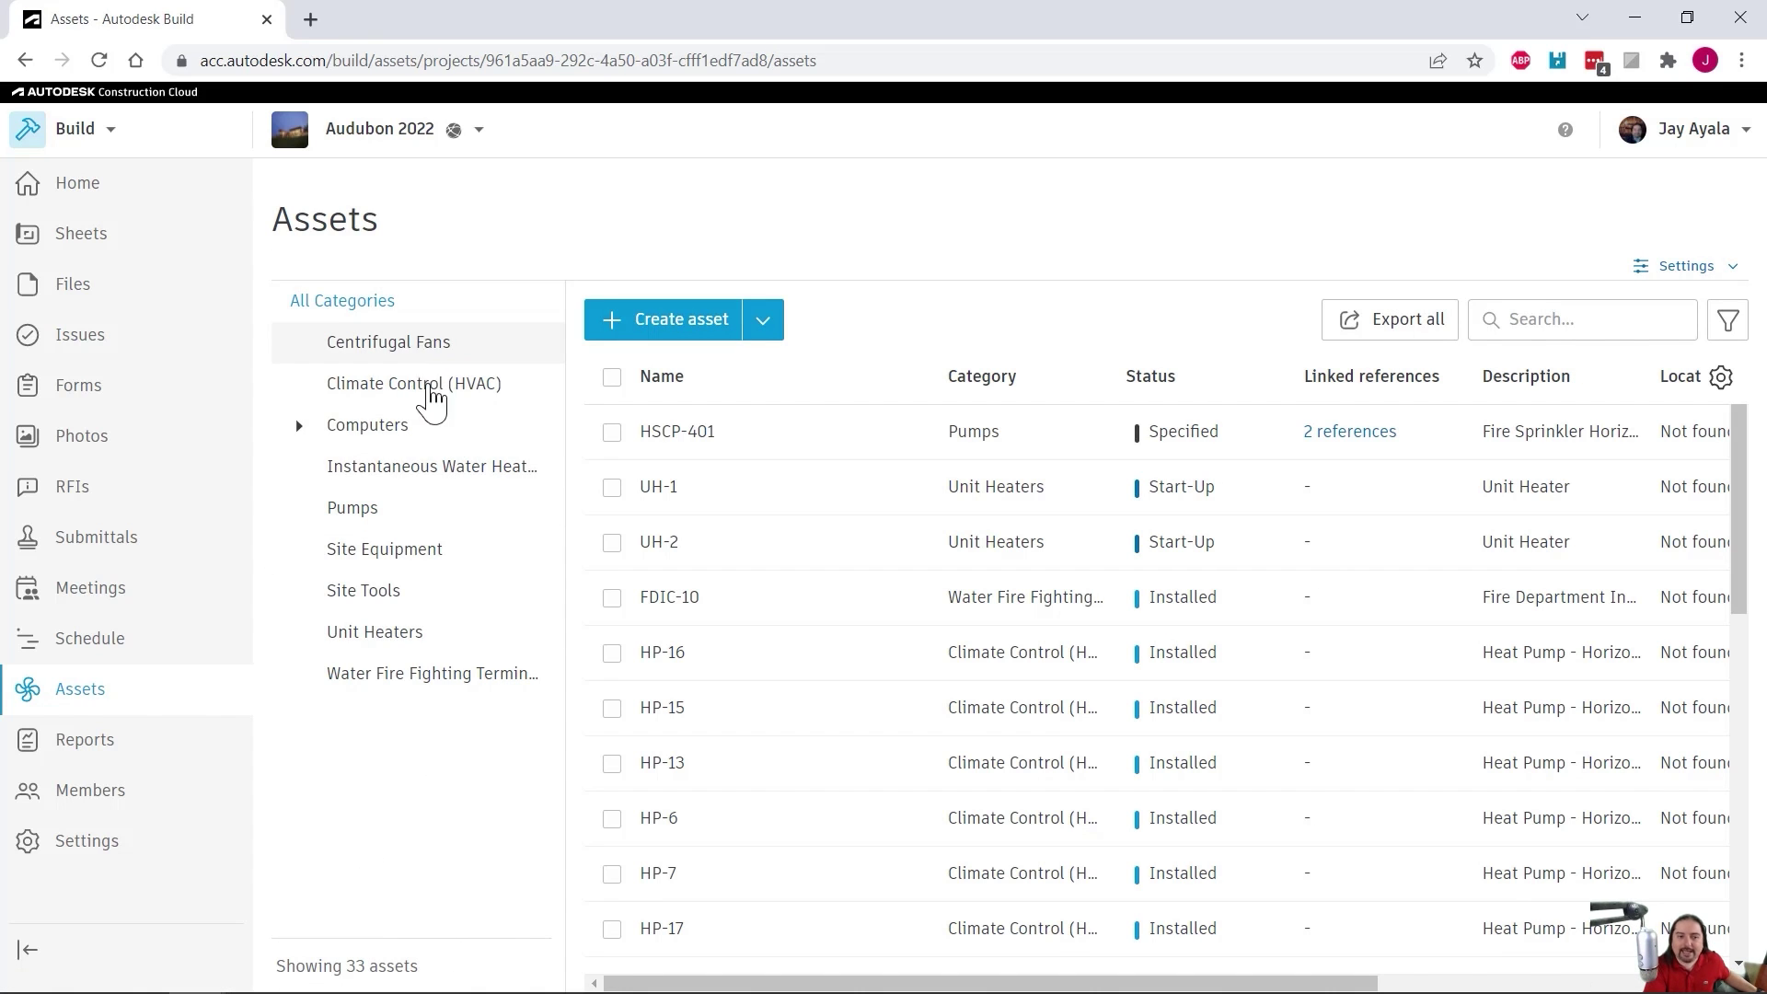
{"action": "left_click", "coordinate": [299, 426]}
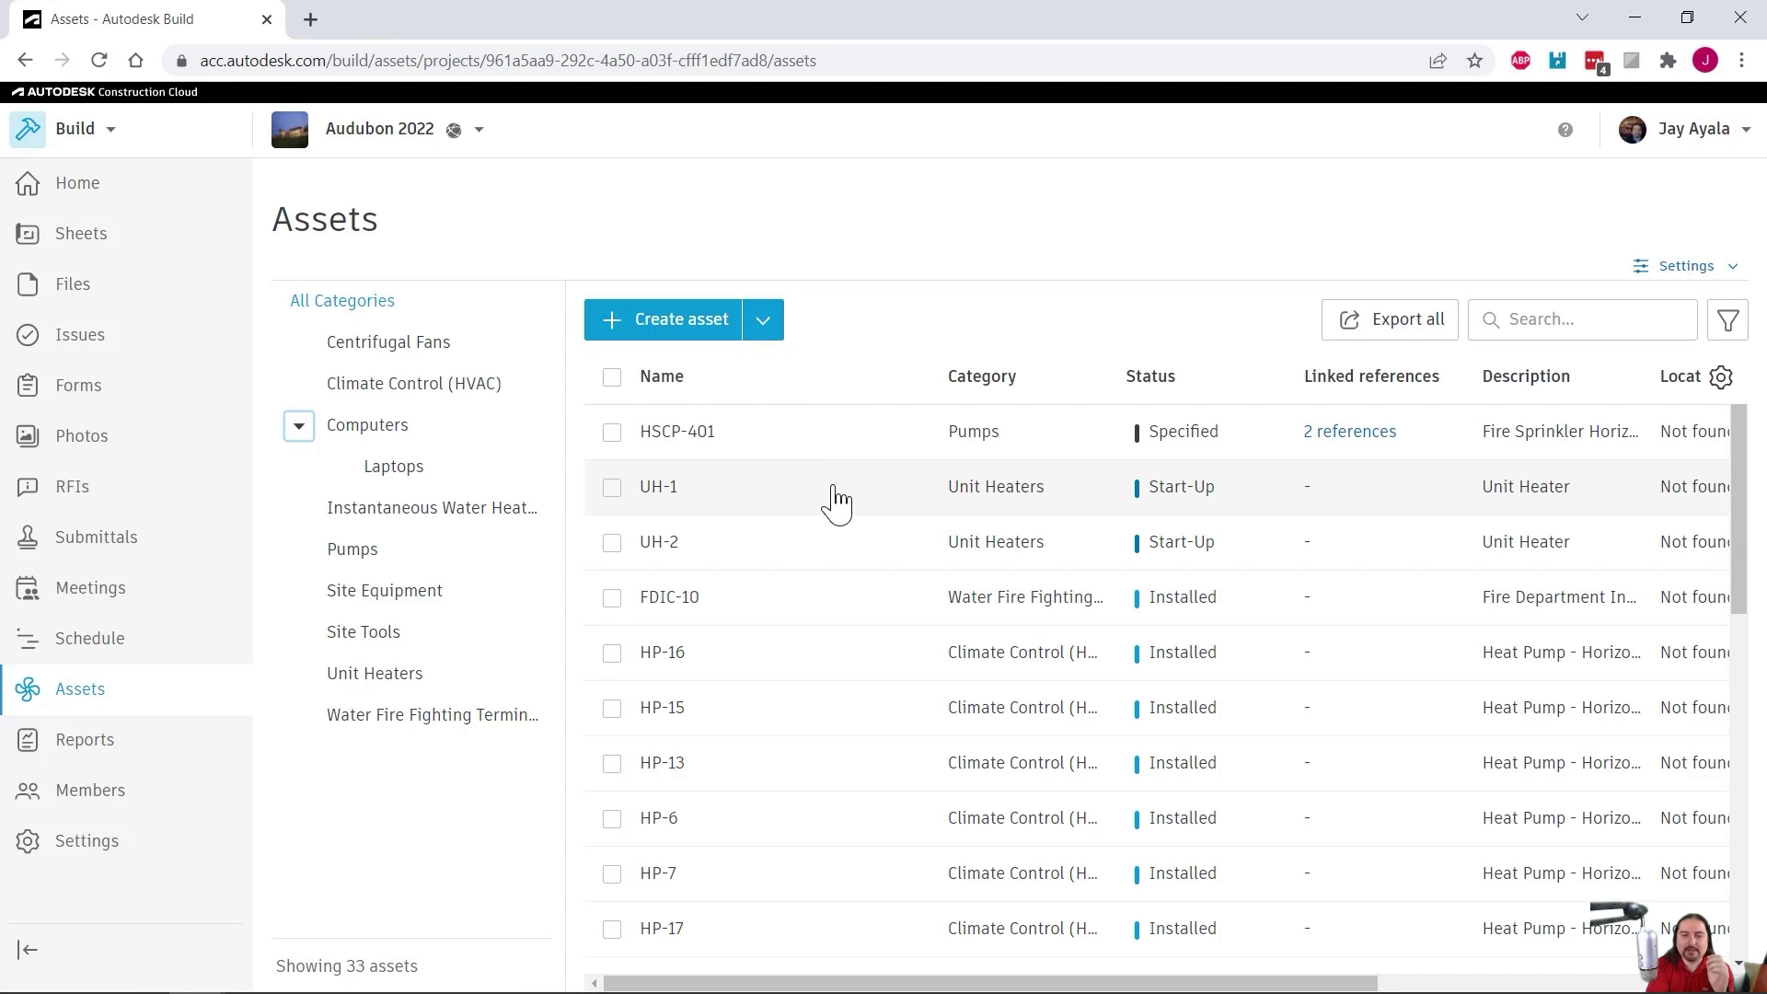
Open asset UH-1 and select its asset ID in the page address.
{"action": "left_click", "coordinate": [817, 512]}
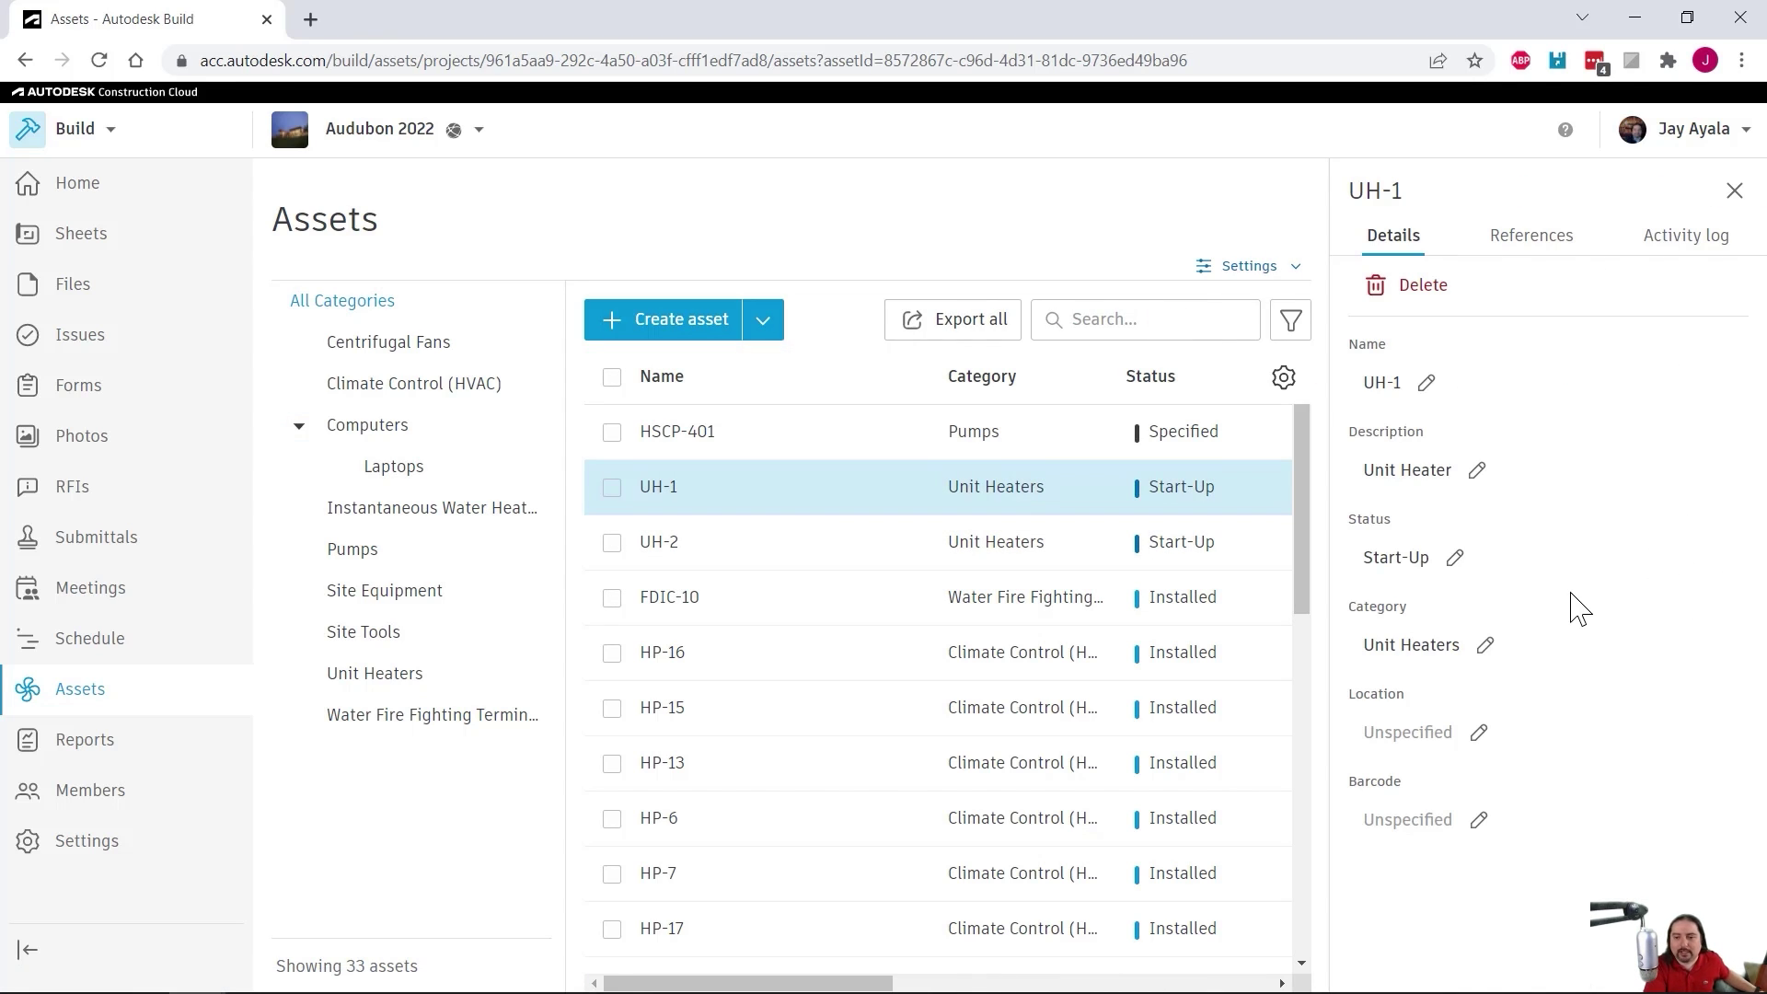
{"action": "key", "text": "ctrl"}
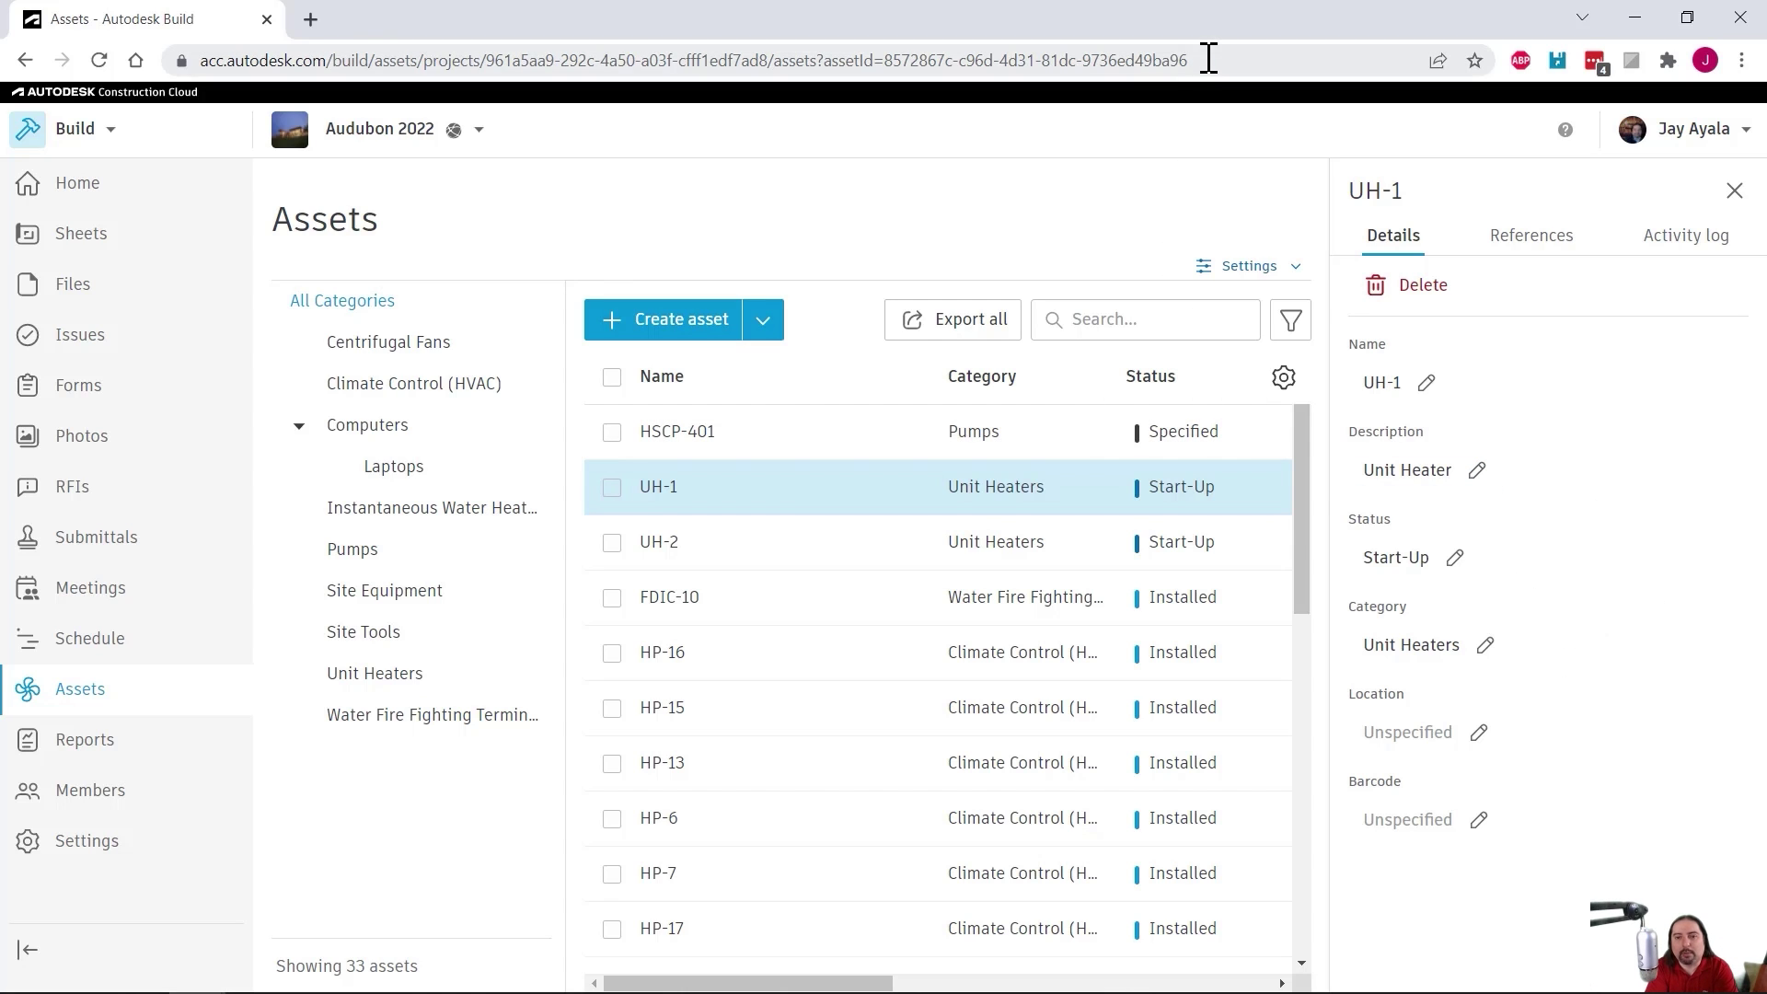
{"action": "left_click_drag", "start_coordinate": [1220, 60], "coordinate": [880, 56]}
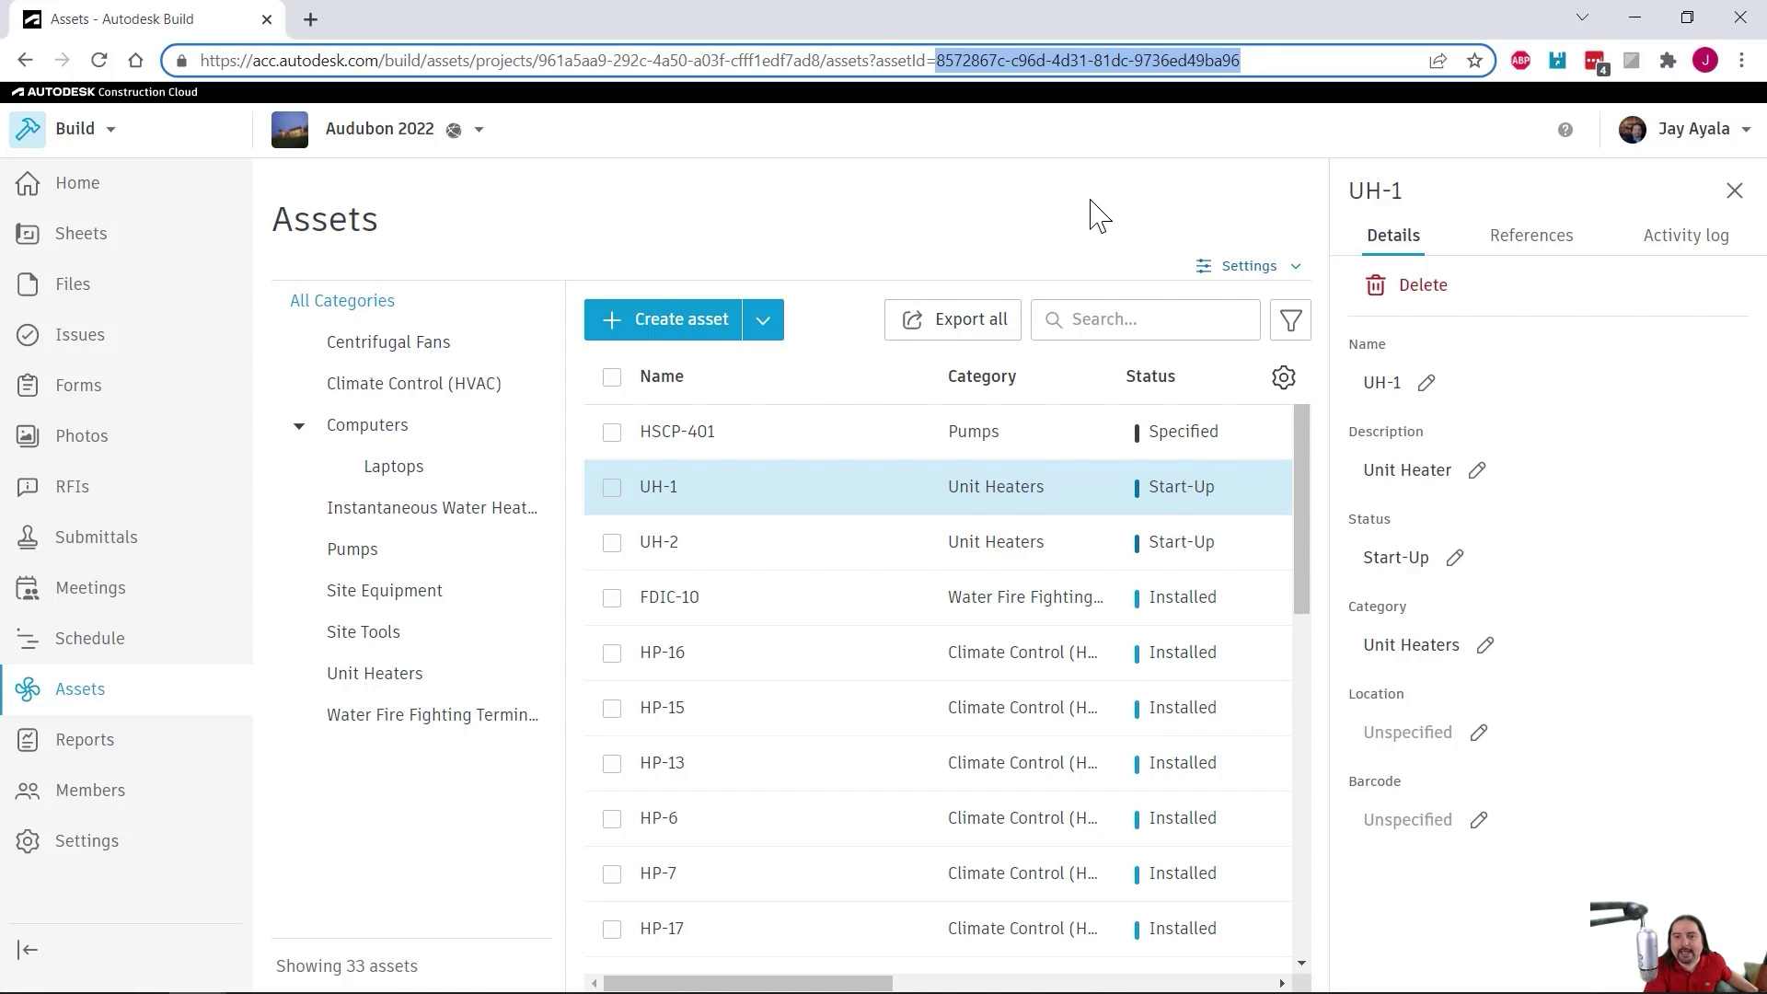
{"action": "left_click", "coordinate": [1260, 63]}
{"action": "double_click", "coordinate": [1260, 62]}
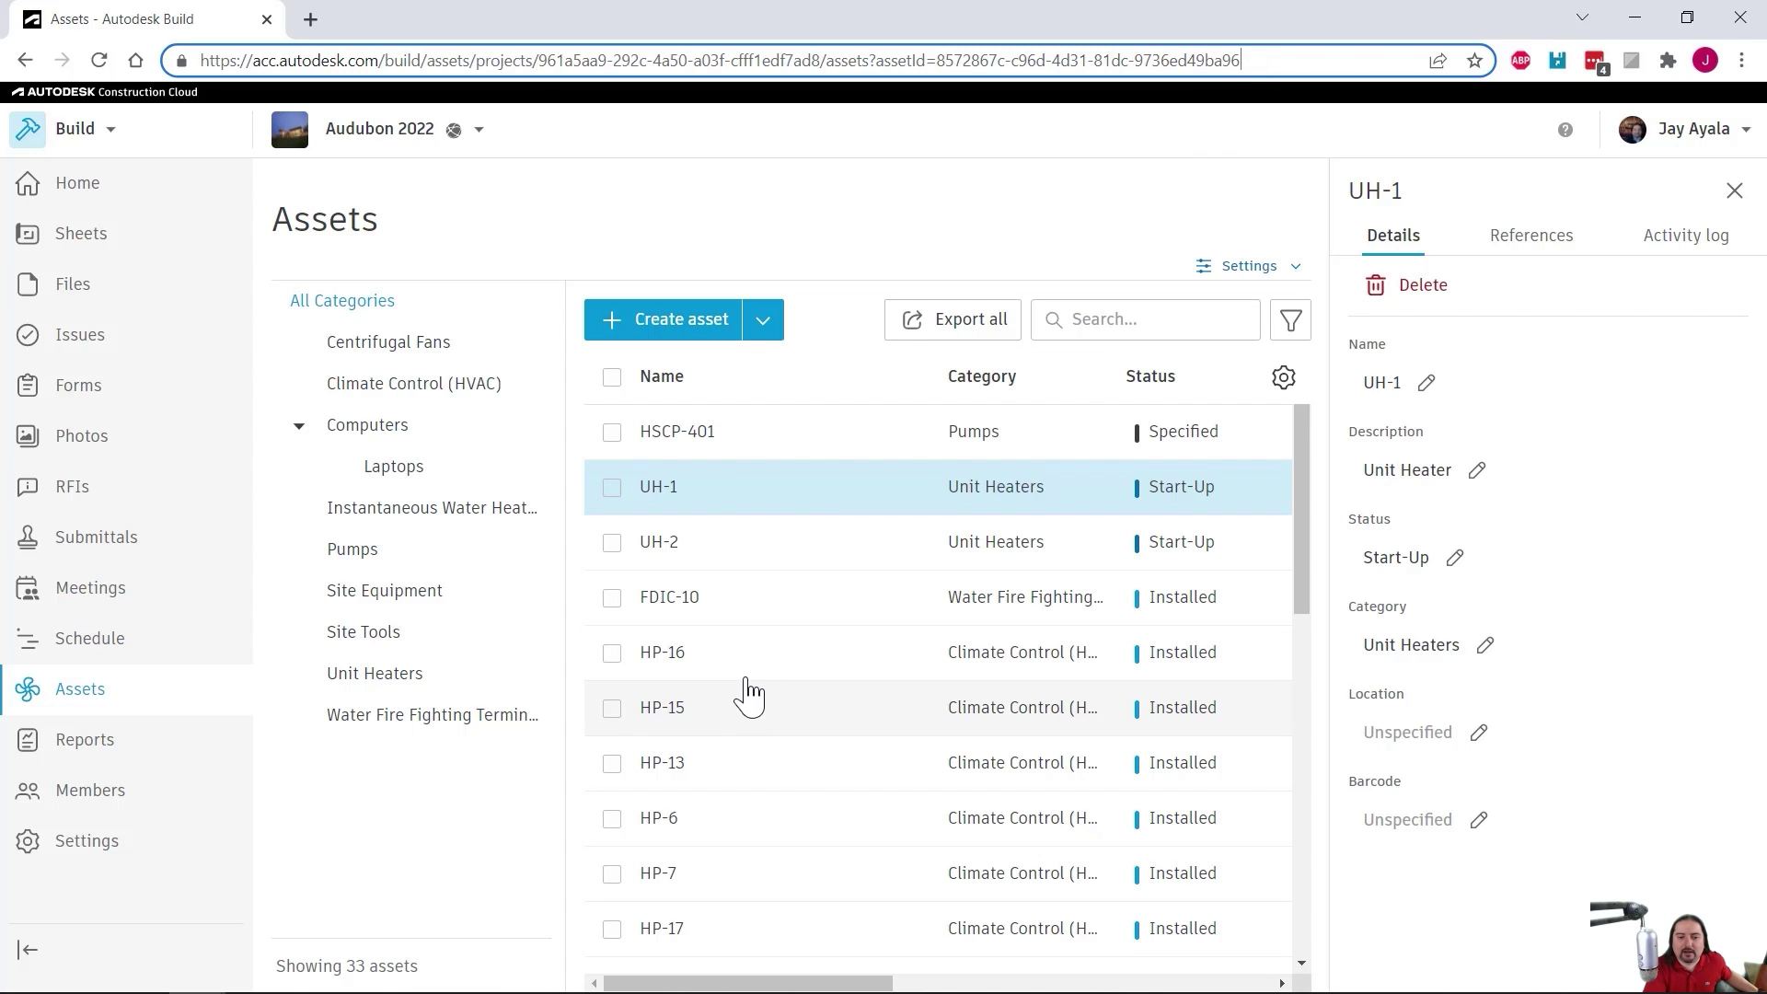
Open asset HP-16 and select the end of its asset ID in the address bar.
{"action": "left_click", "coordinate": [727, 656]}
{"action": "left_click", "coordinate": [1222, 69]}
{"action": "left_click_drag", "start_coordinate": [1247, 60], "coordinate": [1196, 62]}
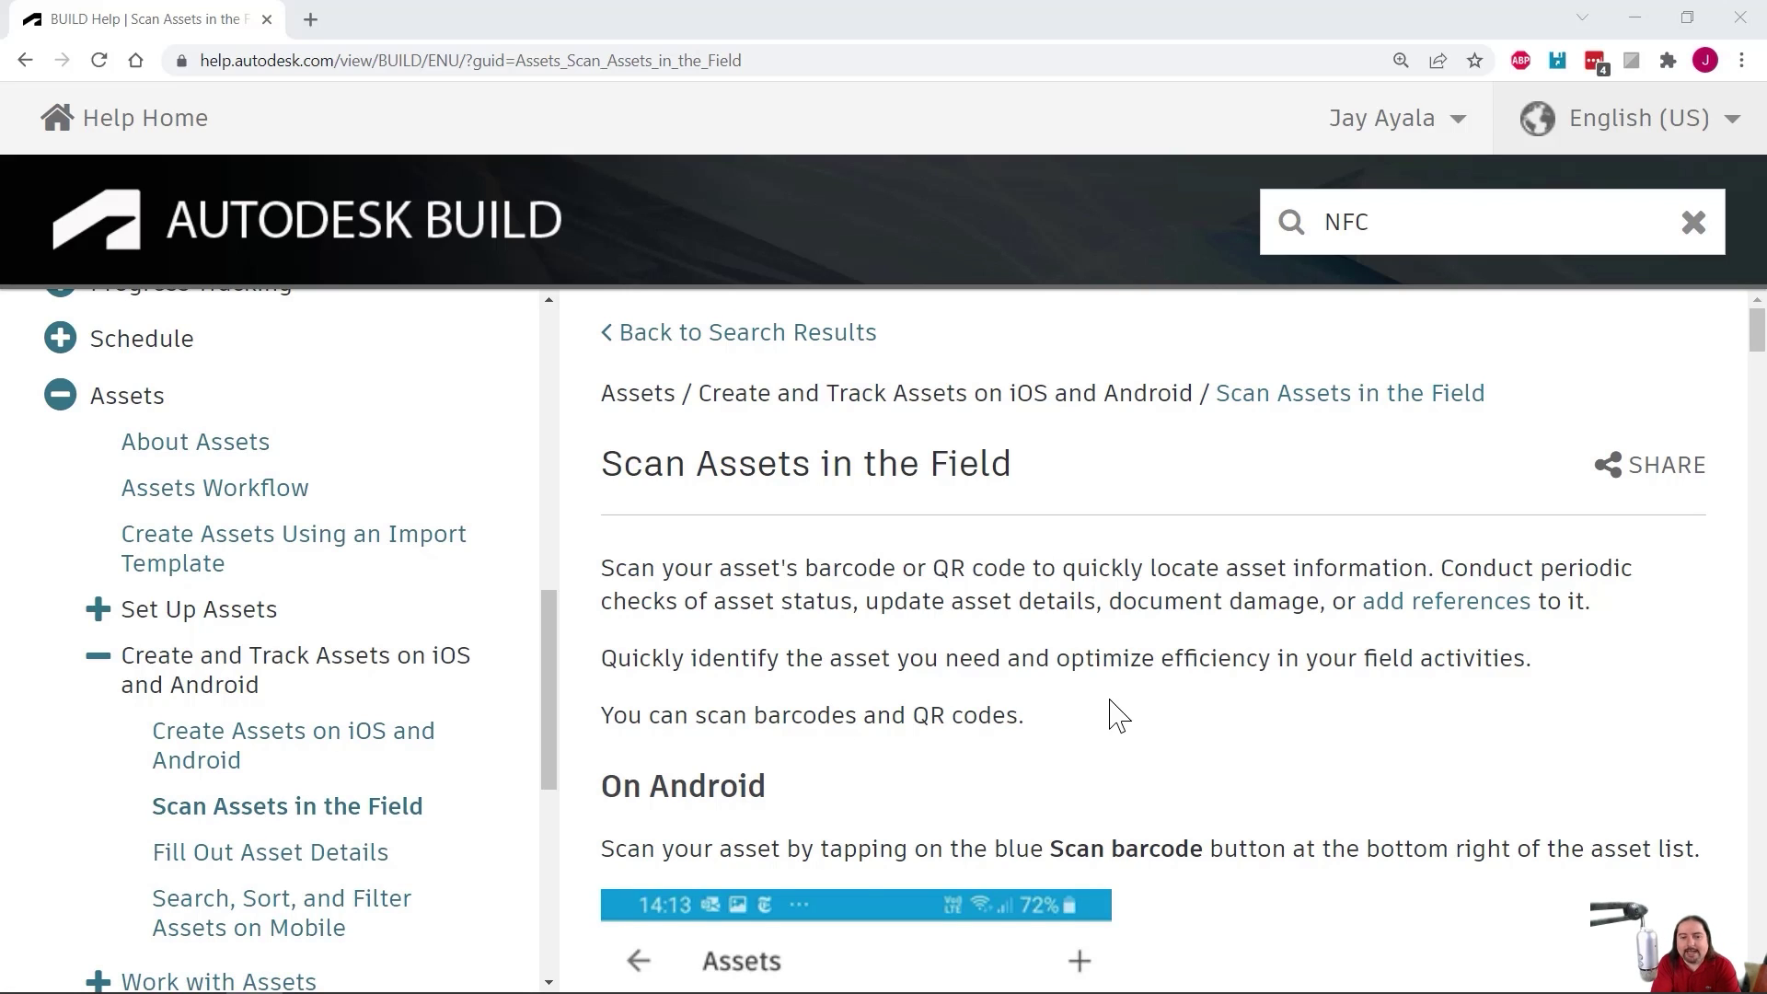
Scroll to NFC Tag Scanning for iOS and highlight the adsk-assetuid prefix and '< asset-id >' placeholder.
{"action": "scroll", "coordinate": [1201, 709], "scroll_direction": "down", "scroll_amount": 12}
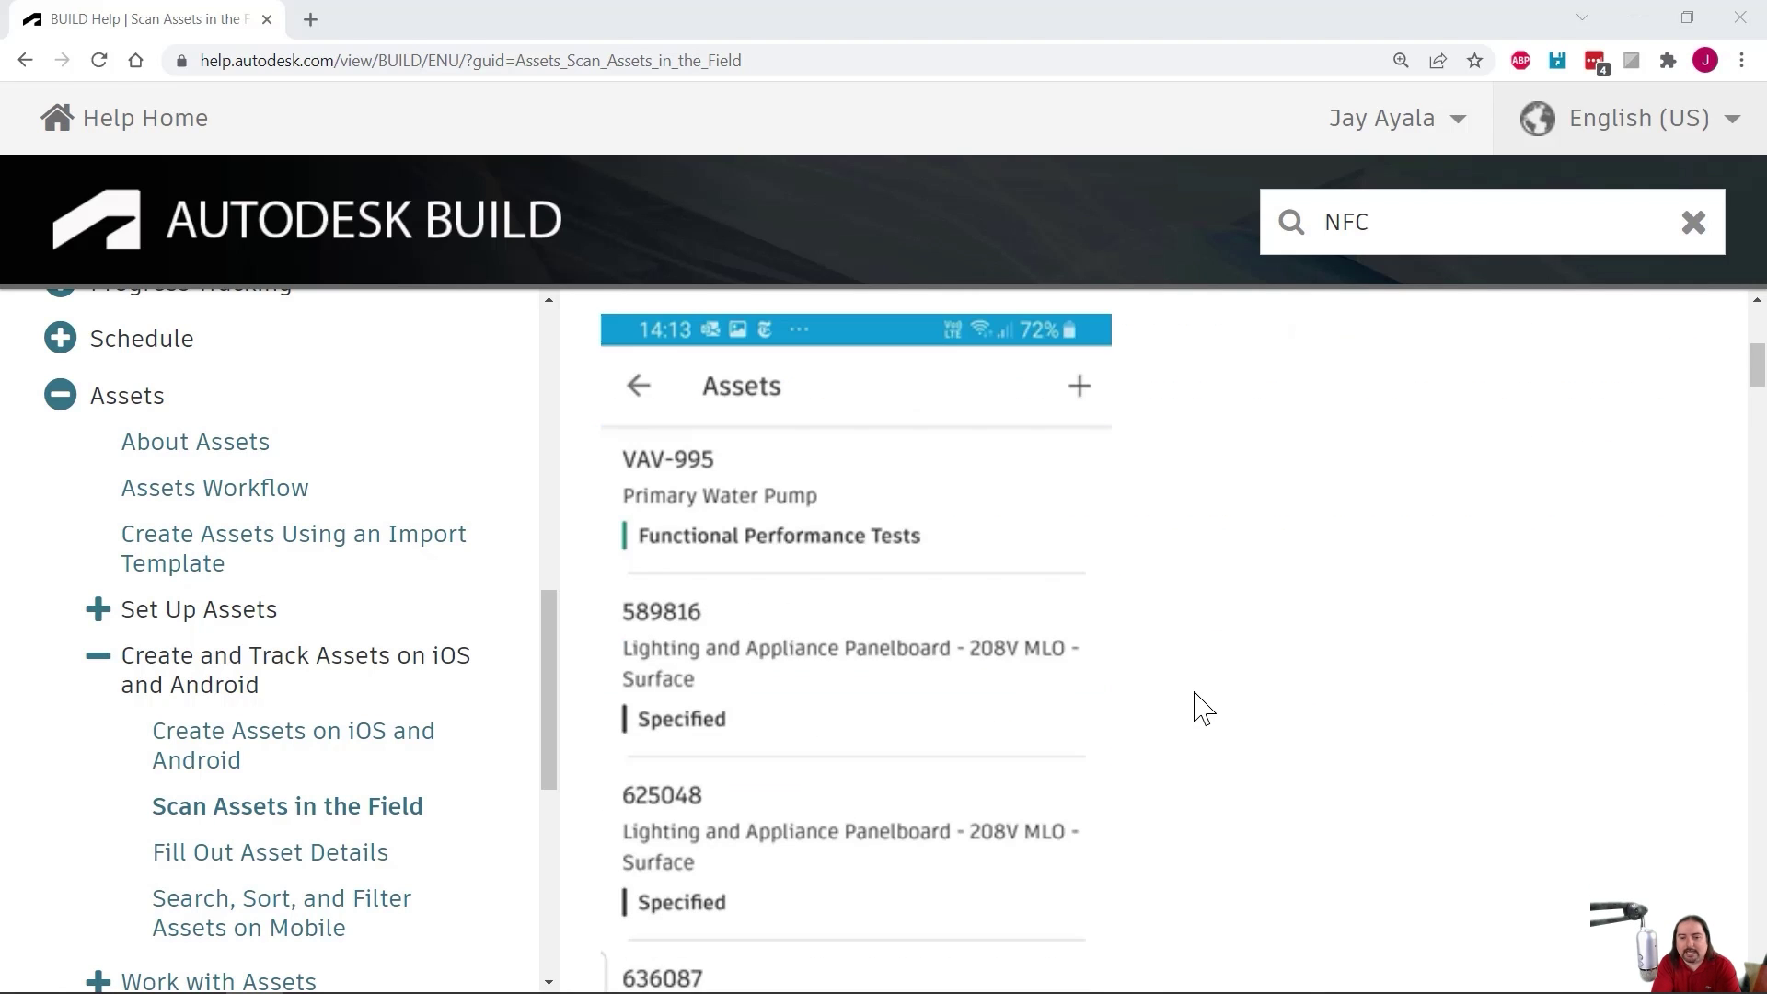
{"action": "scroll", "coordinate": [1201, 709], "scroll_direction": "down", "scroll_amount": 1}
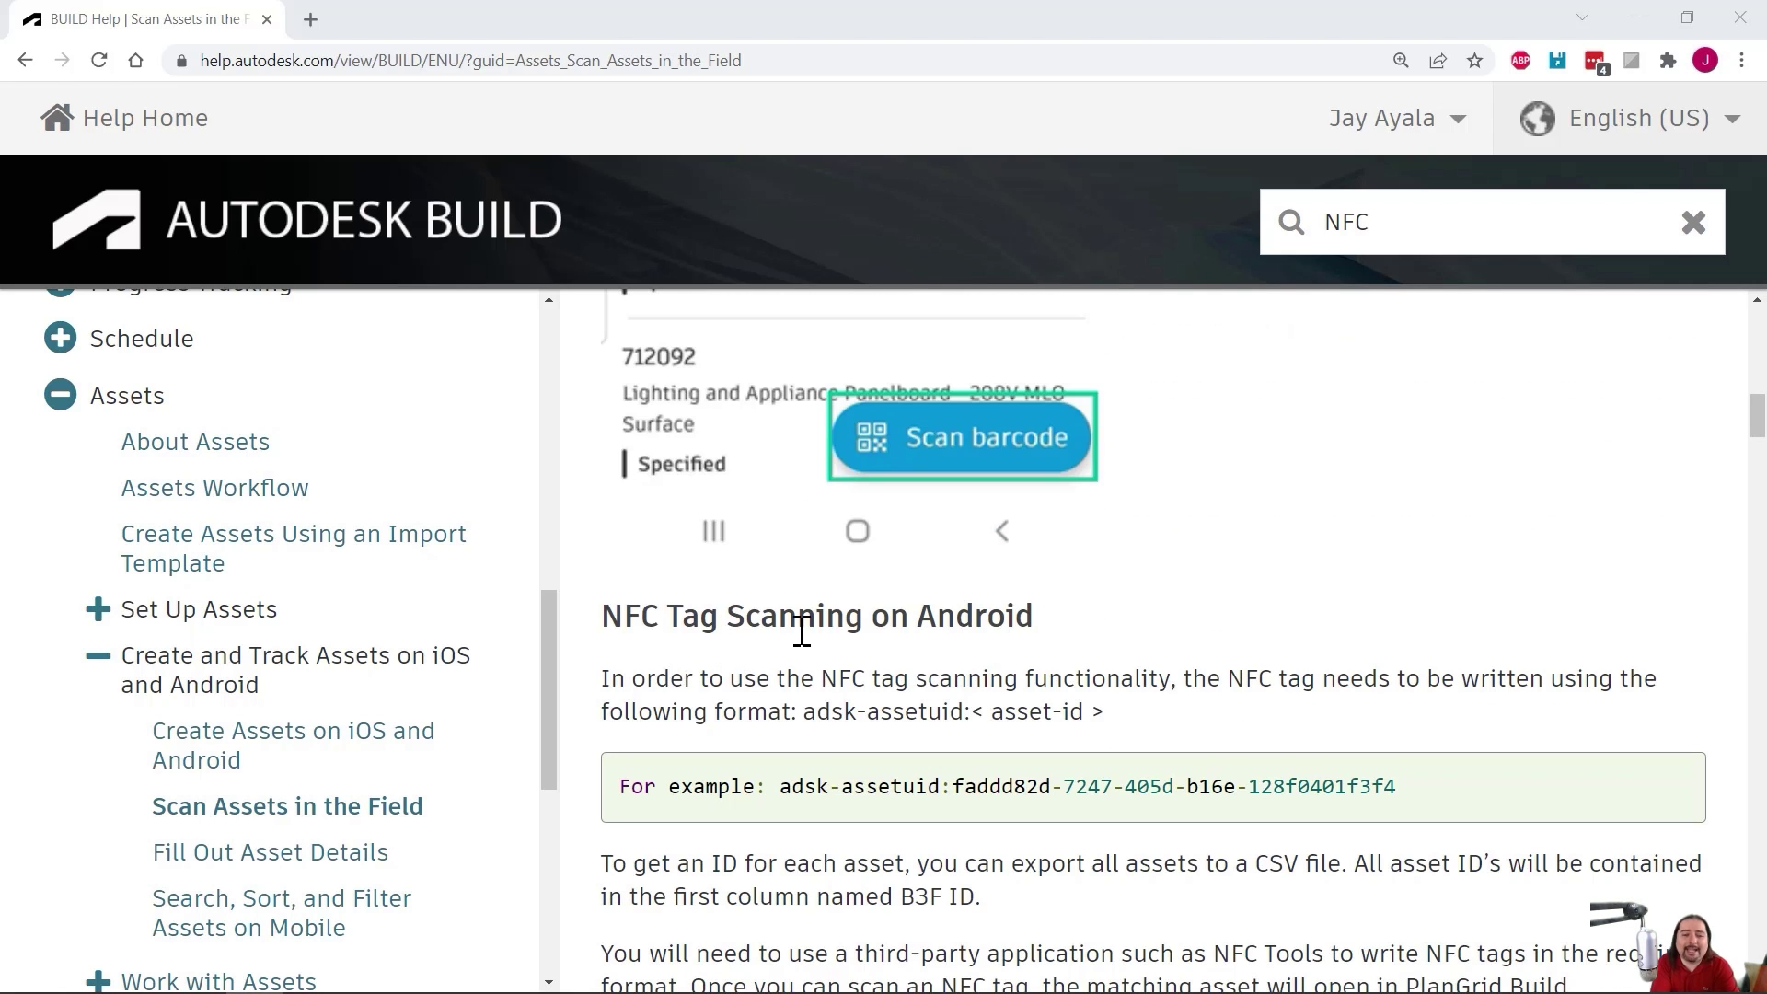
{"action": "scroll", "coordinate": [814, 628], "scroll_direction": "down", "scroll_amount": 4}
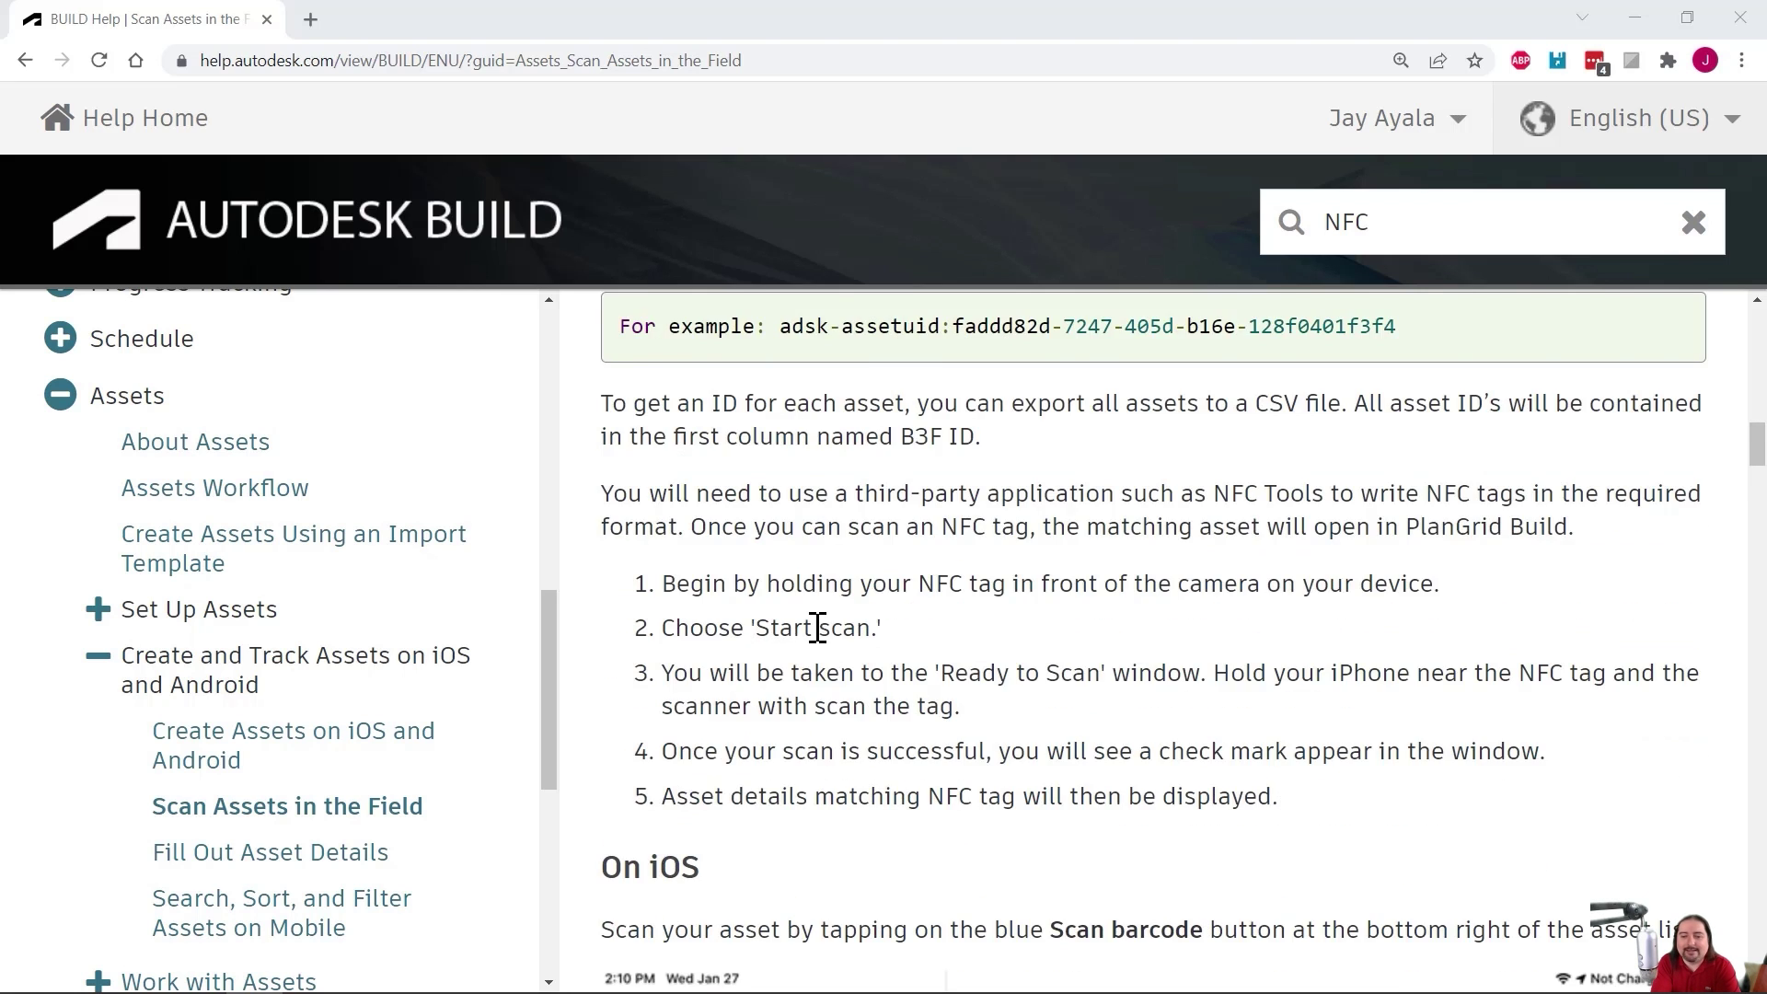
{"action": "scroll", "coordinate": [815, 628], "scroll_direction": "down", "scroll_amount": 4}
{"action": "scroll", "coordinate": [836, 643], "scroll_direction": "down", "scroll_amount": 7}
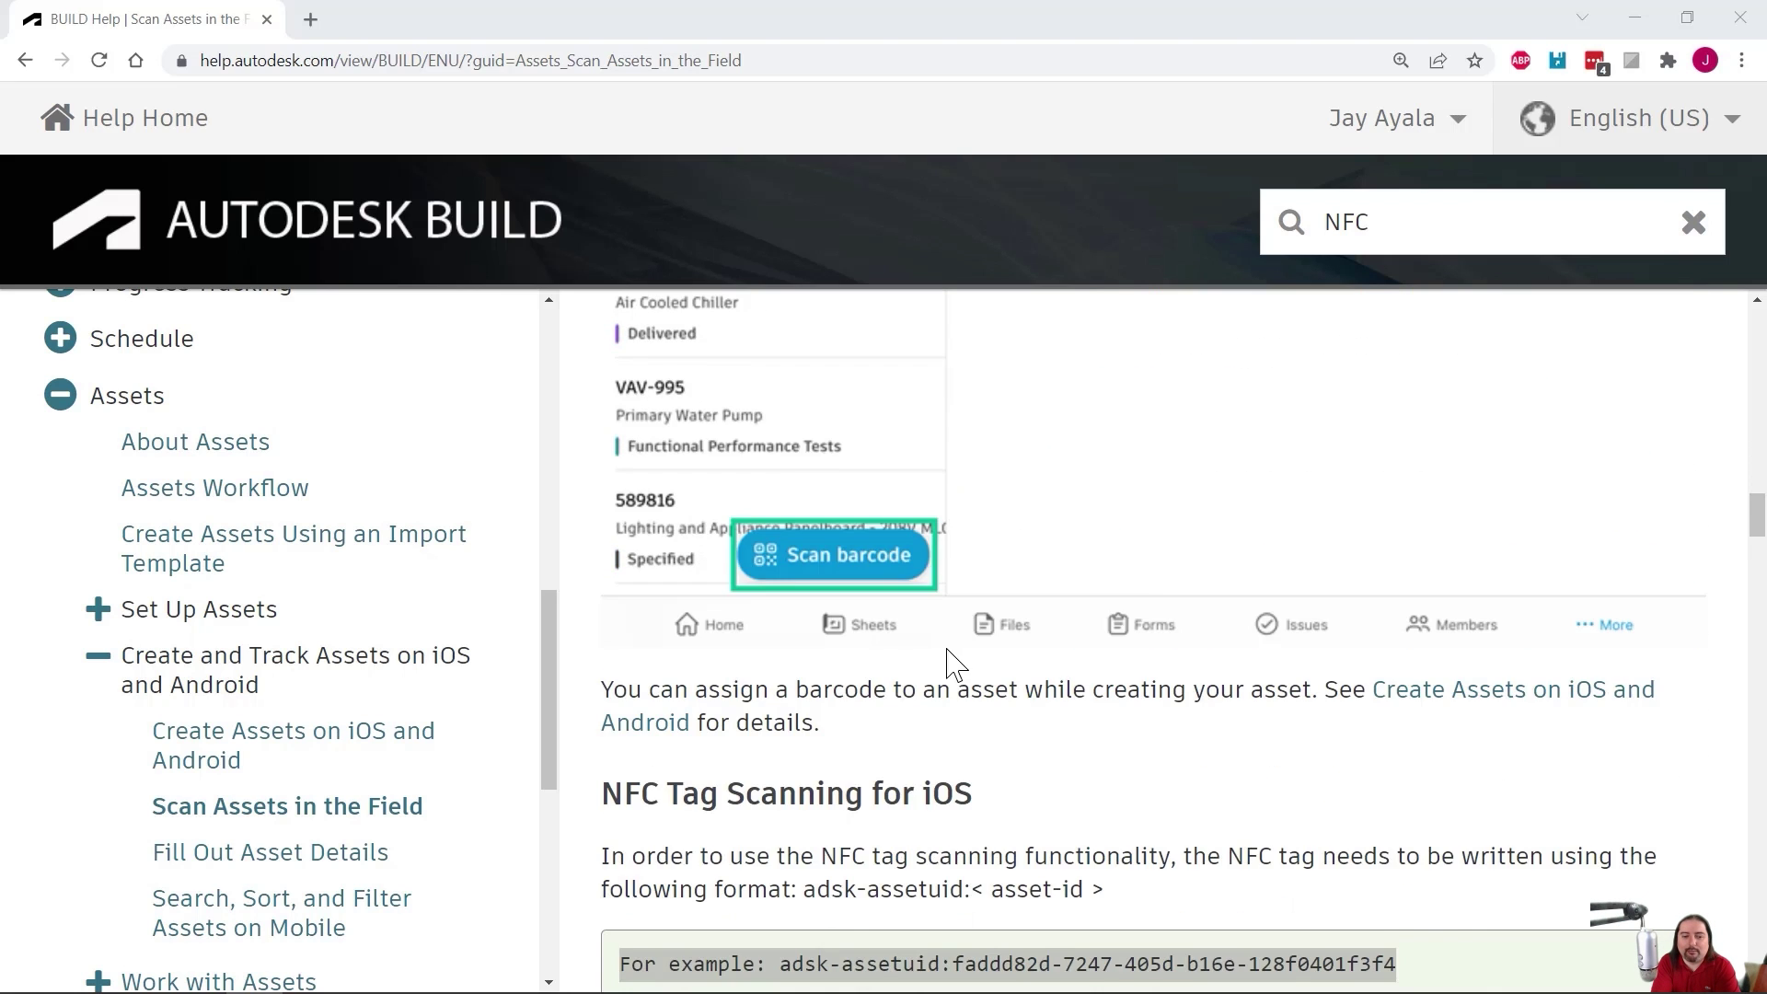
{"action": "scroll", "coordinate": [953, 662], "scroll_direction": "down", "scroll_amount": 2}
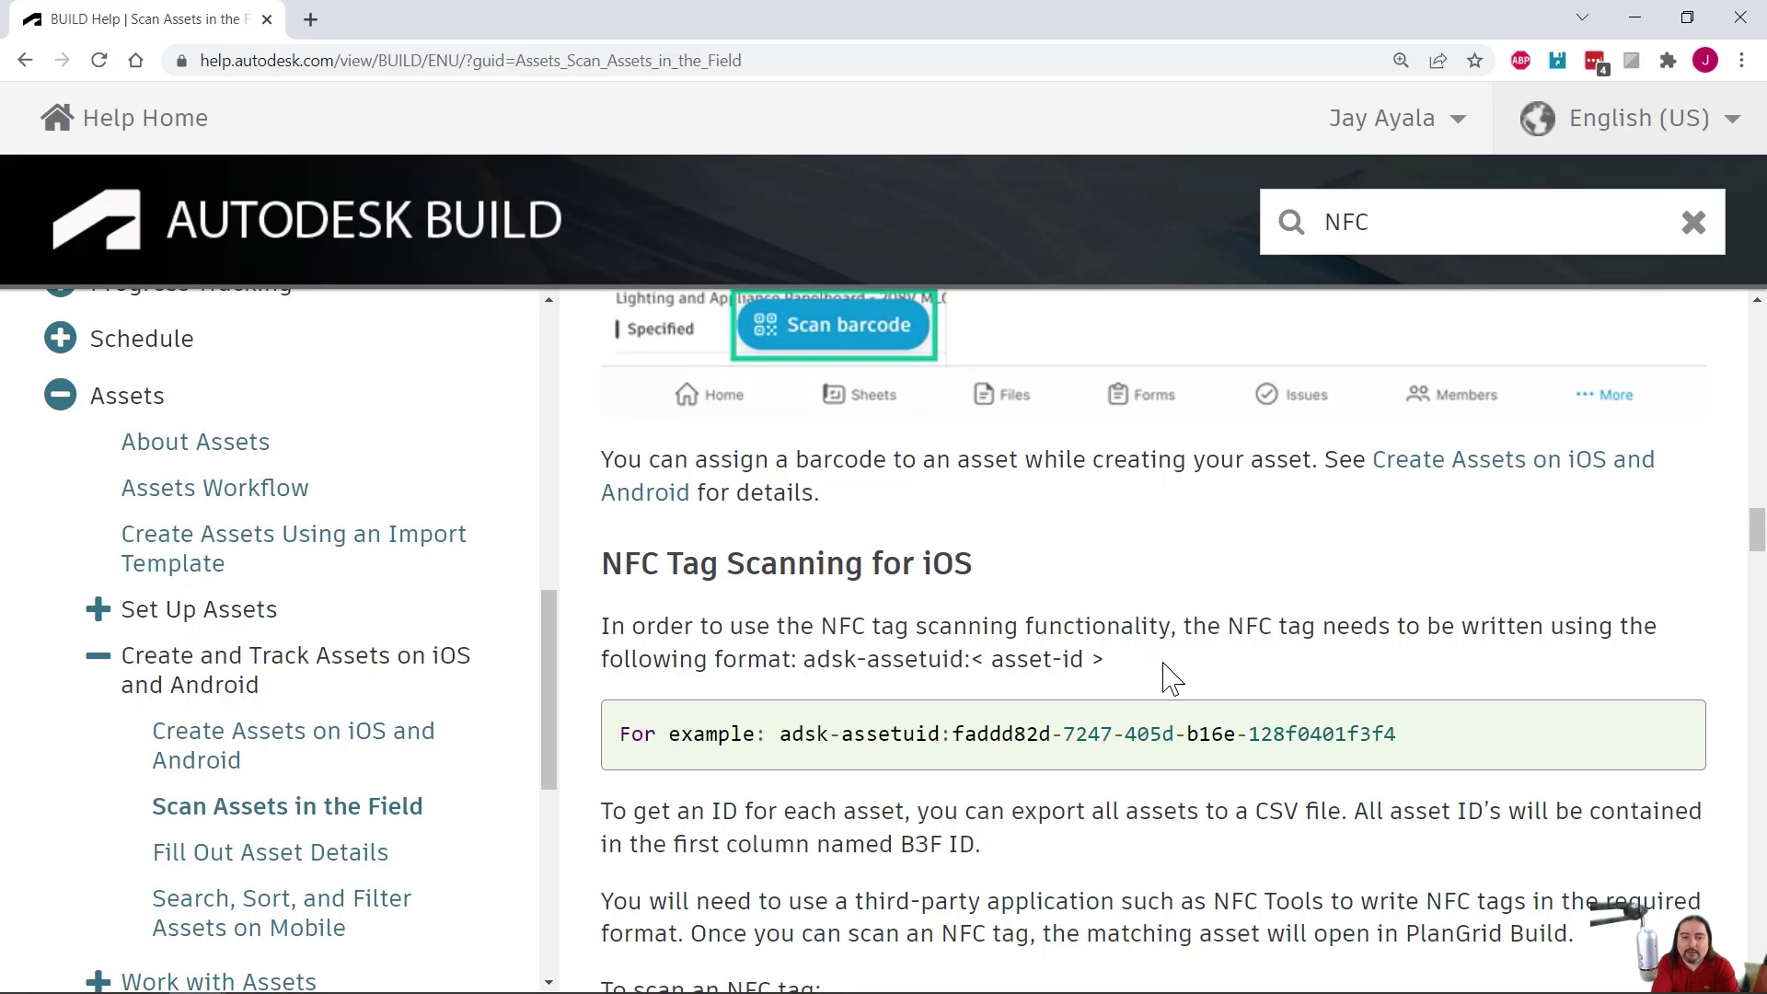
{"action": "left_click_drag", "start_coordinate": [804, 659], "coordinate": [971, 669]}
{"action": "left_click_drag", "start_coordinate": [1124, 666], "coordinate": [972, 679]}
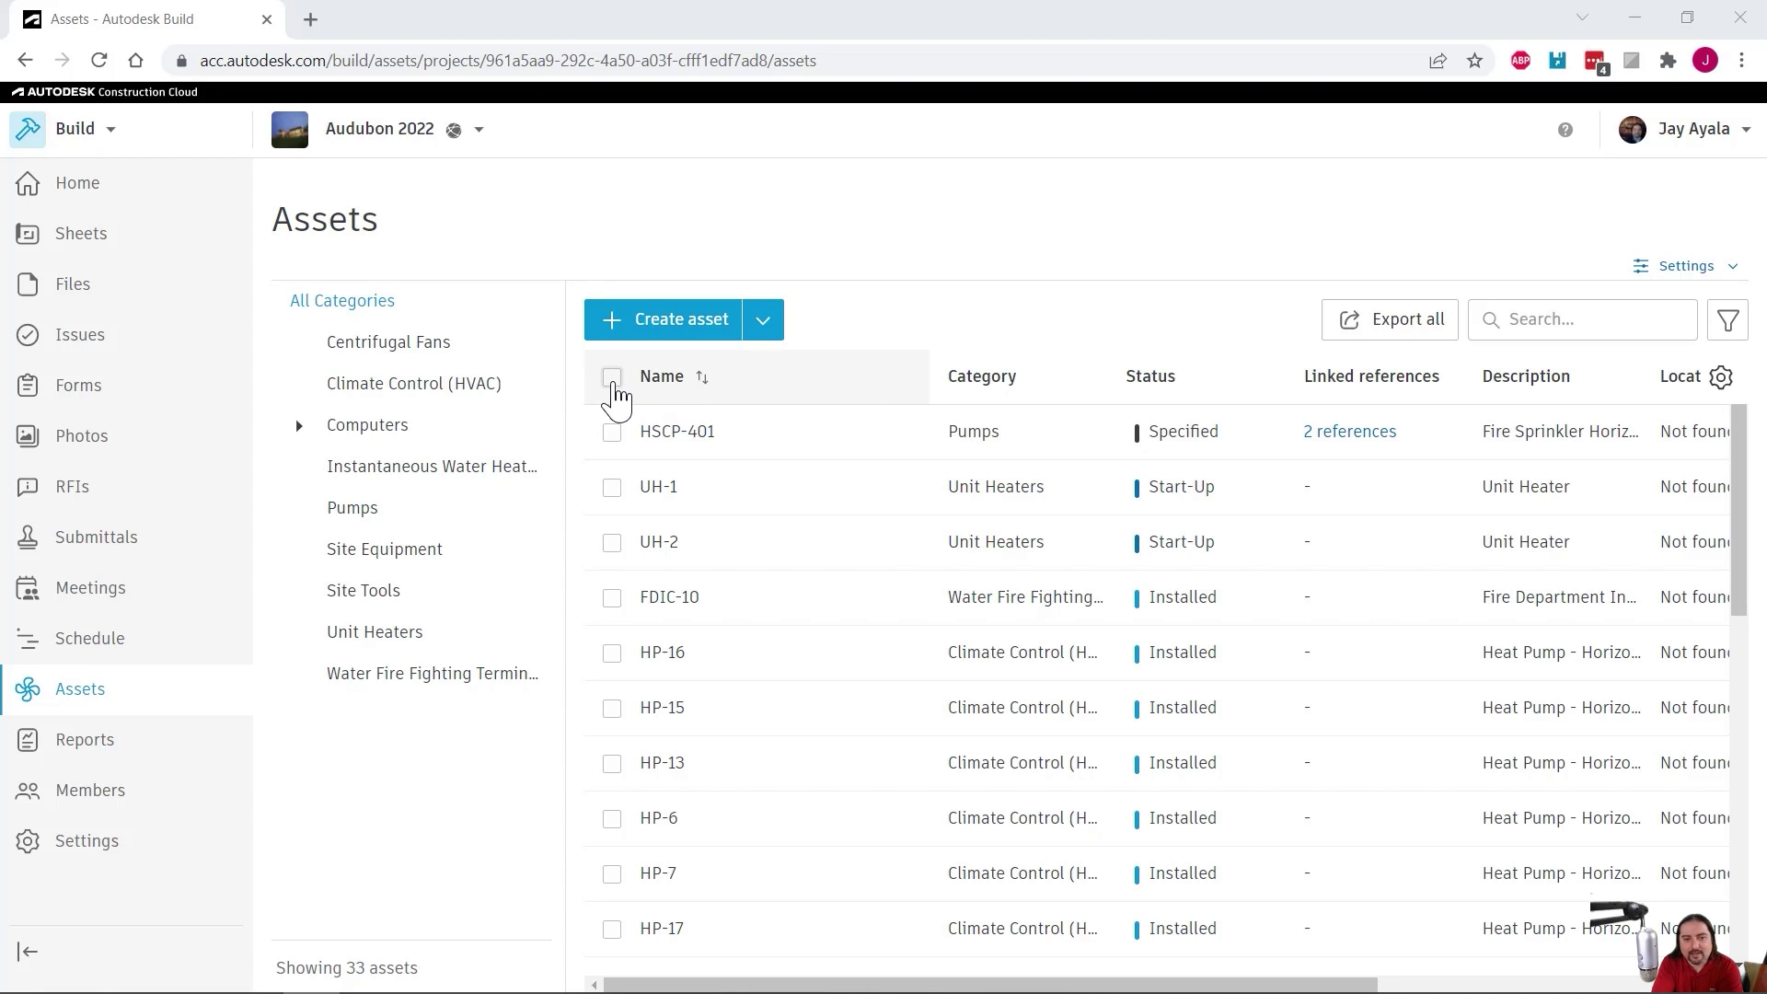
Export all 33 assets as CSV, then select HP-16's asset ID in its page address.
{"action": "left_click", "coordinate": [612, 379]}
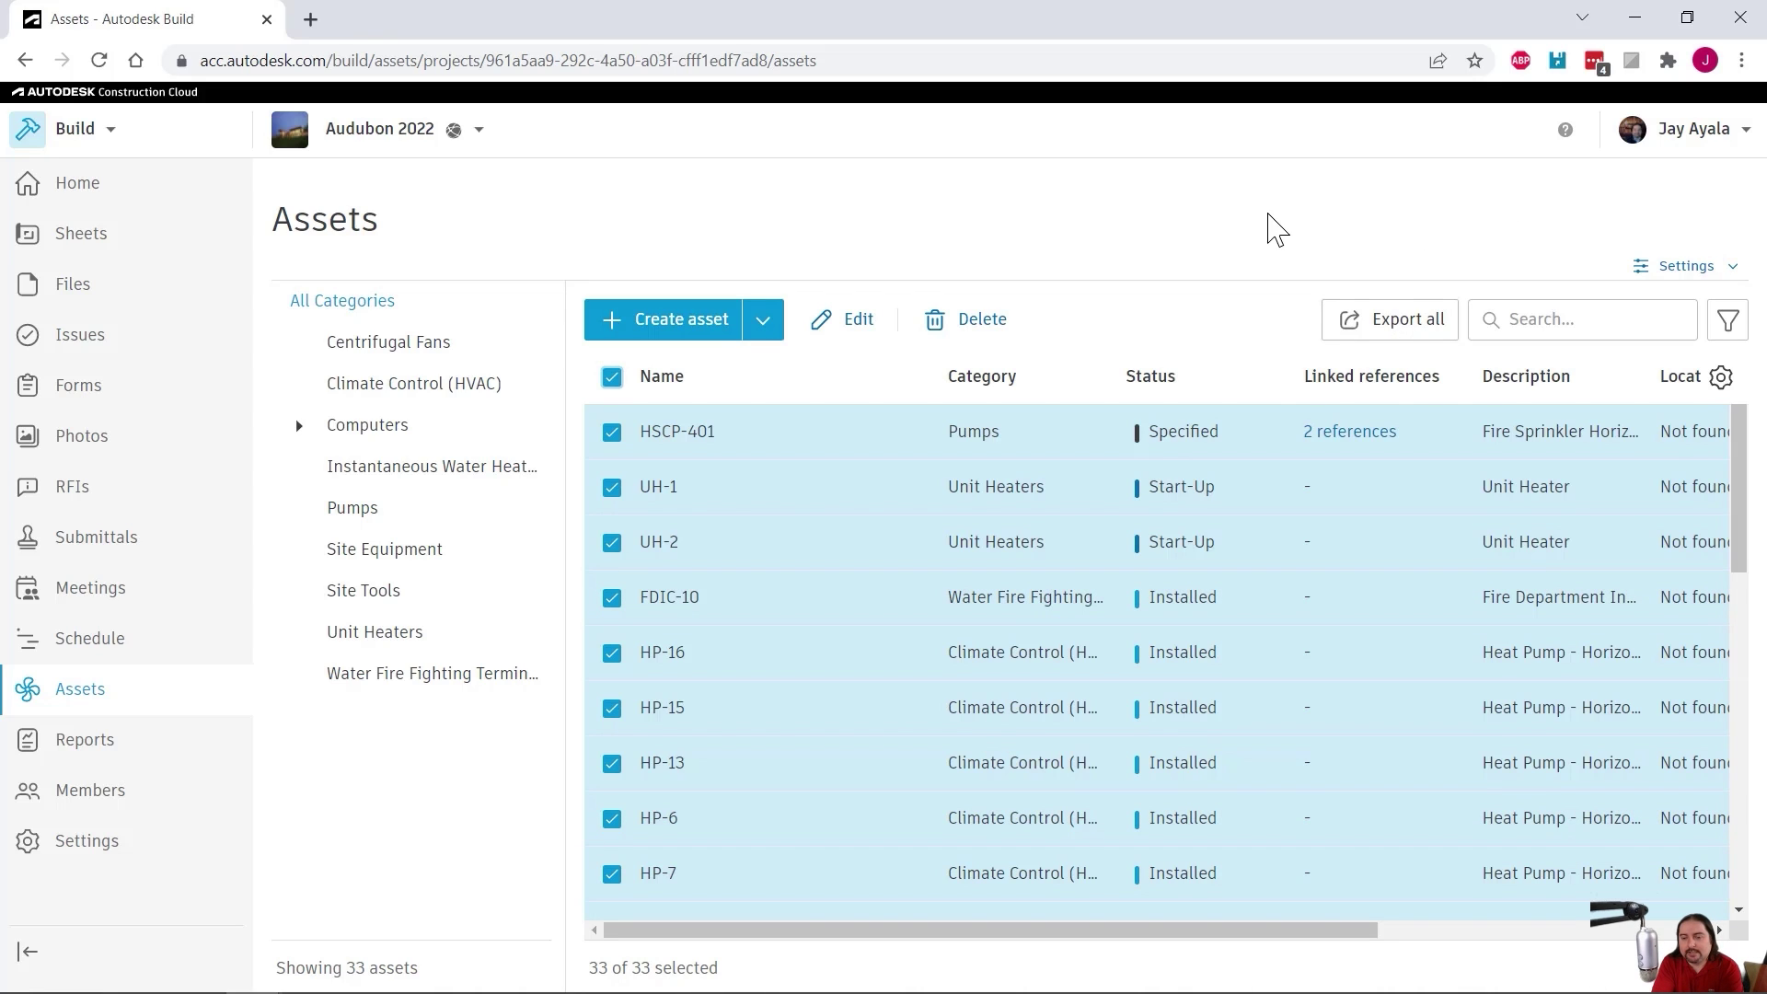
{"action": "left_click", "coordinate": [1364, 327]}
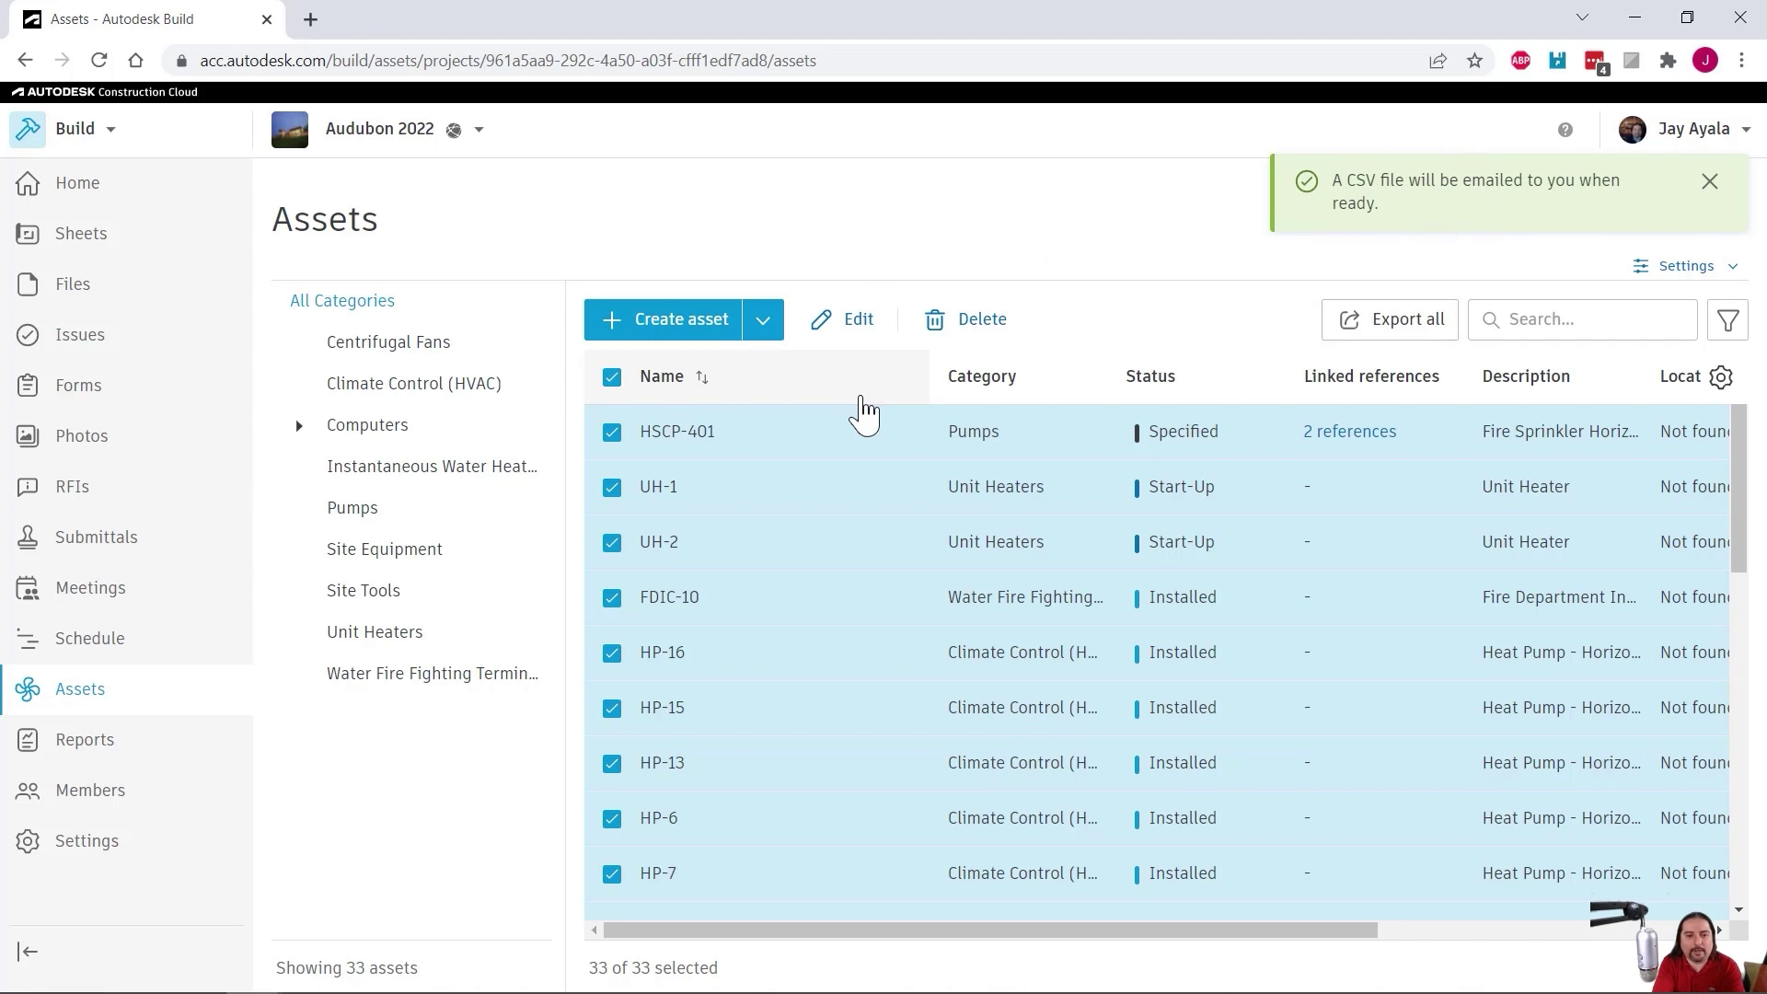
{"action": "left_click", "coordinate": [761, 668]}
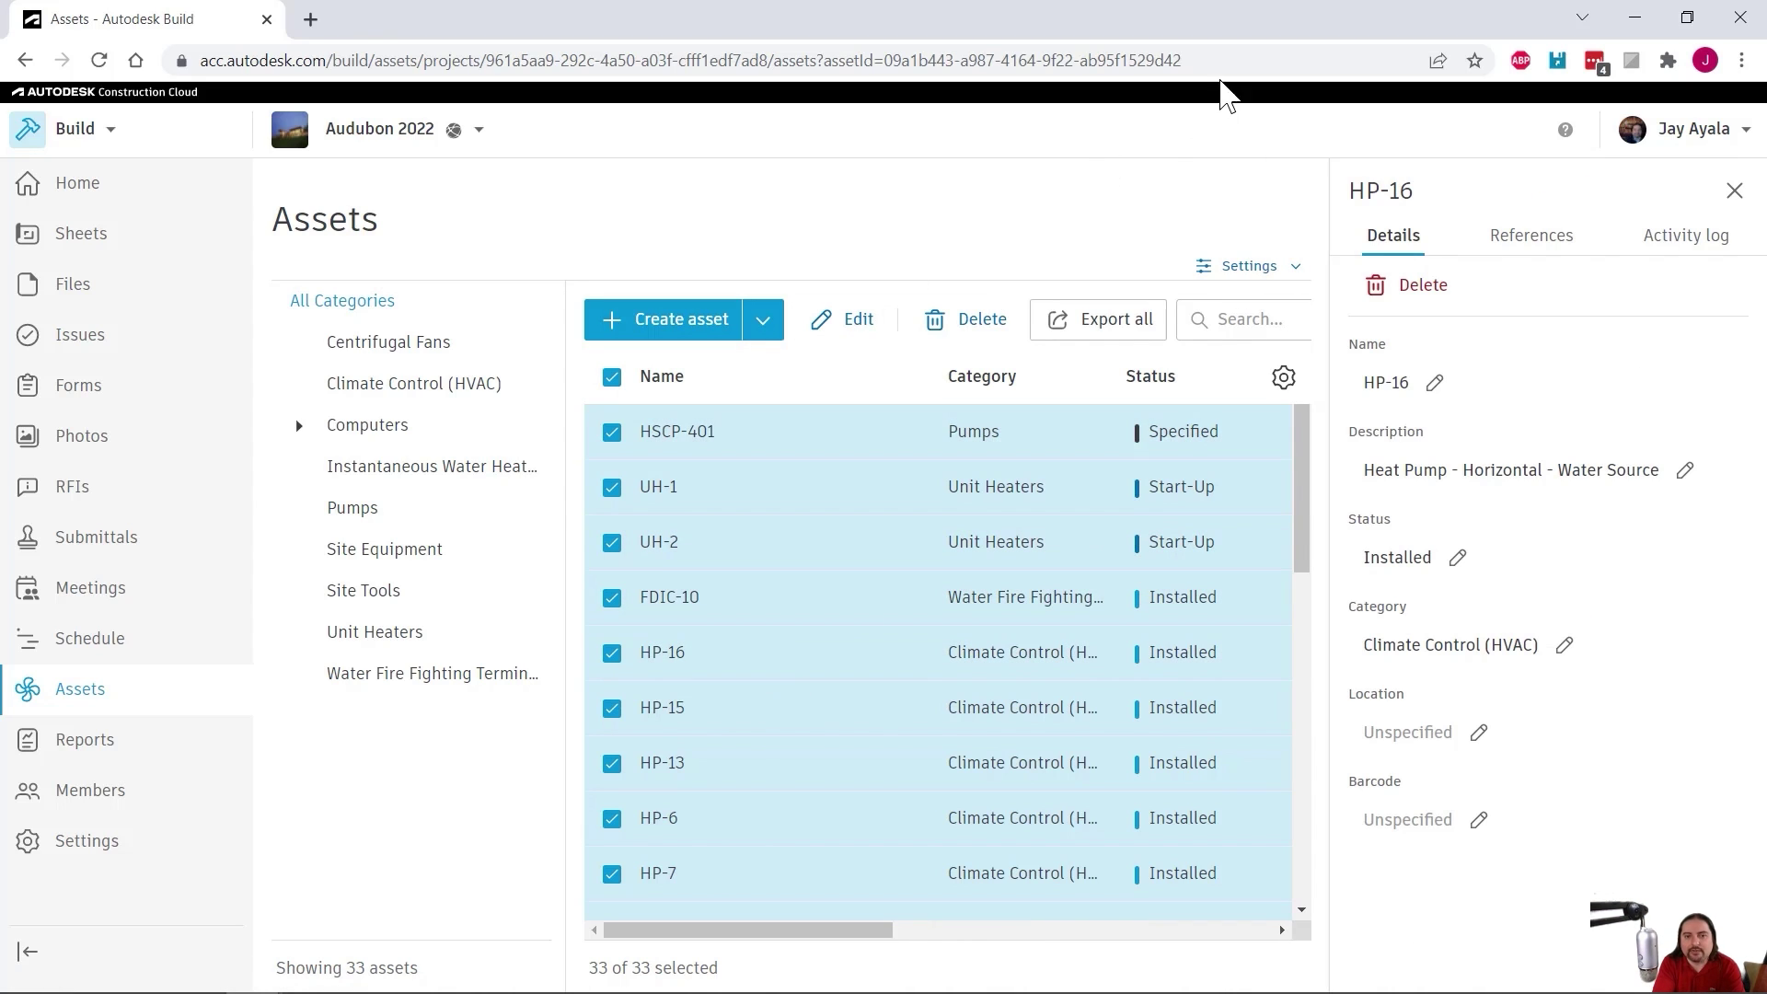
{"action": "left_click", "coordinate": [1234, 62]}
{"action": "left_click", "coordinate": [1238, 63]}
{"action": "left_click_drag", "start_coordinate": [1267, 60], "coordinate": [937, 66]}
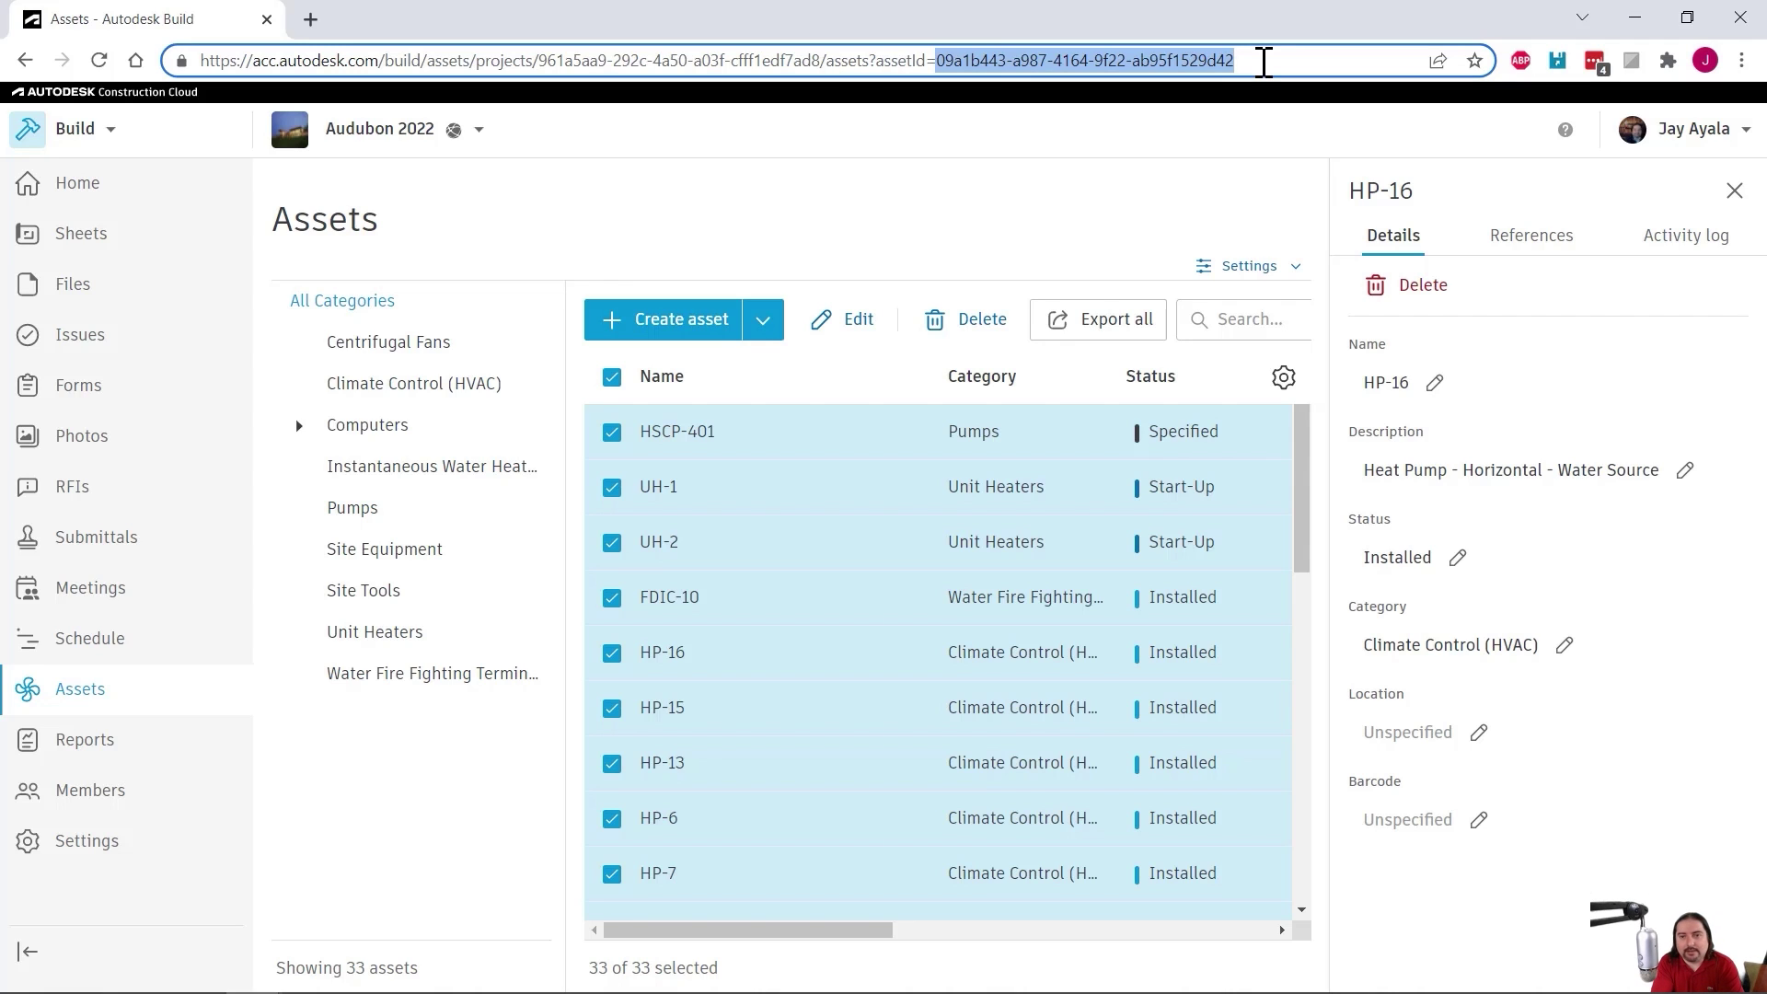
{"action": "left_click", "coordinate": [1264, 63]}
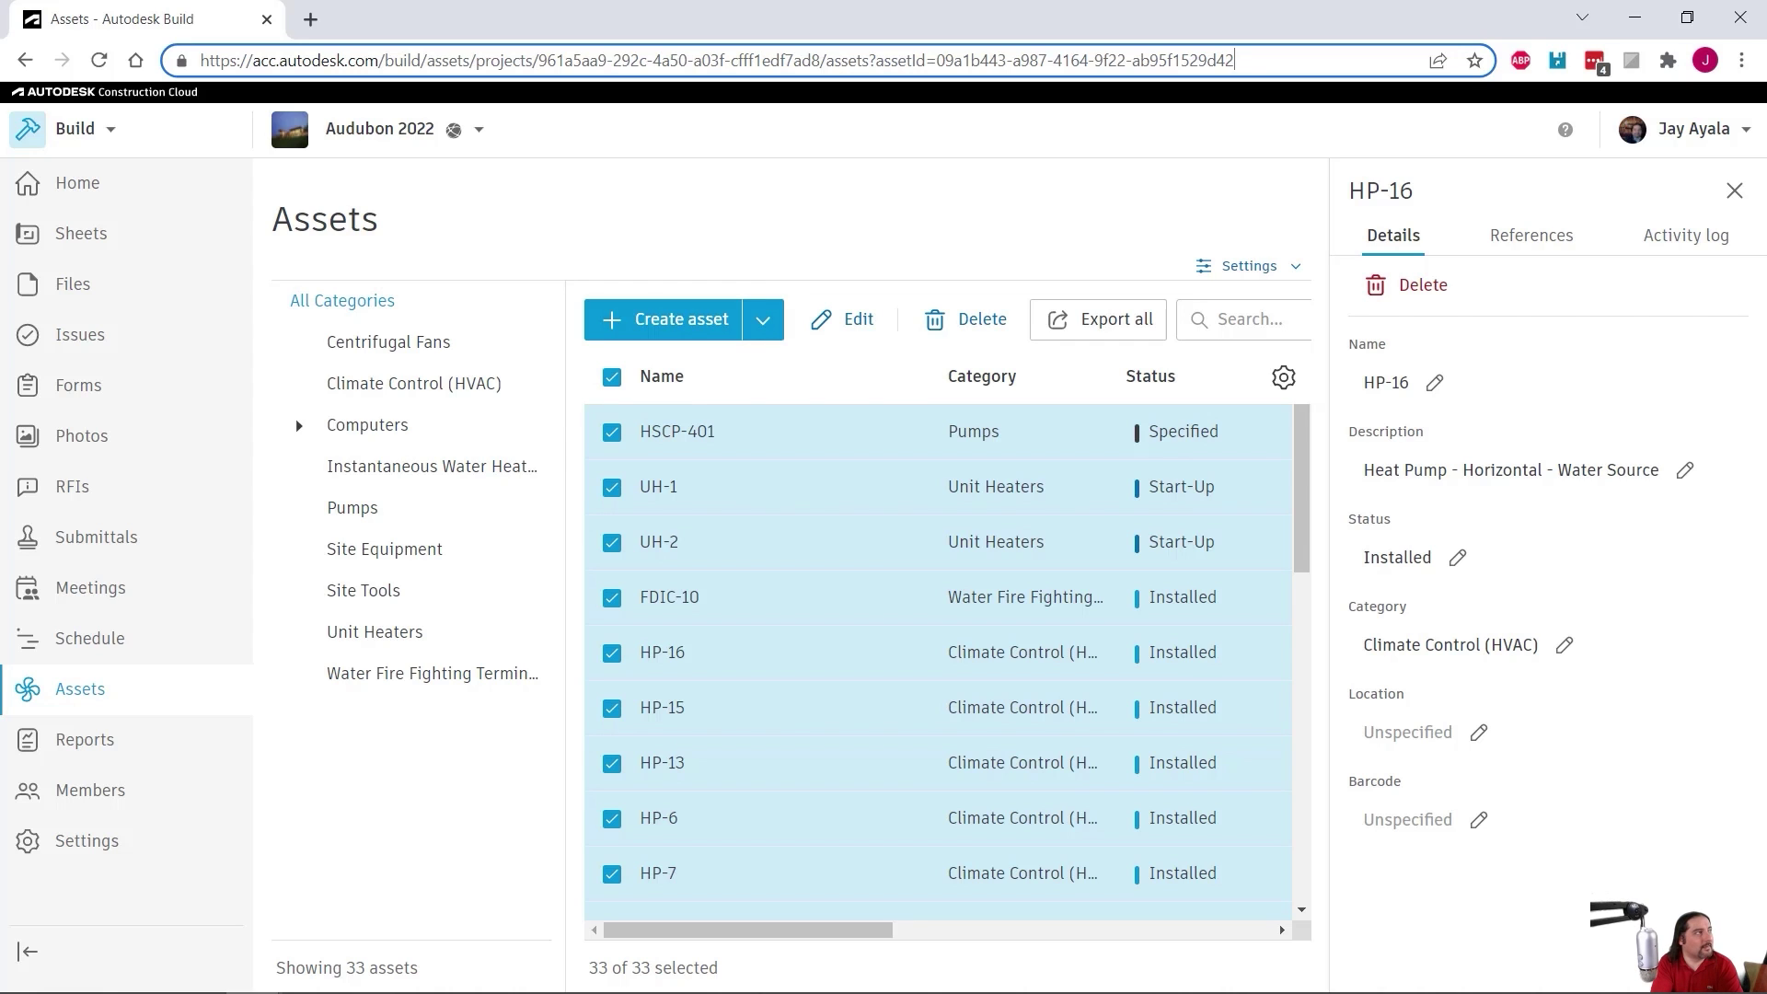
{"action": "key", "text": "alt+Tab"}
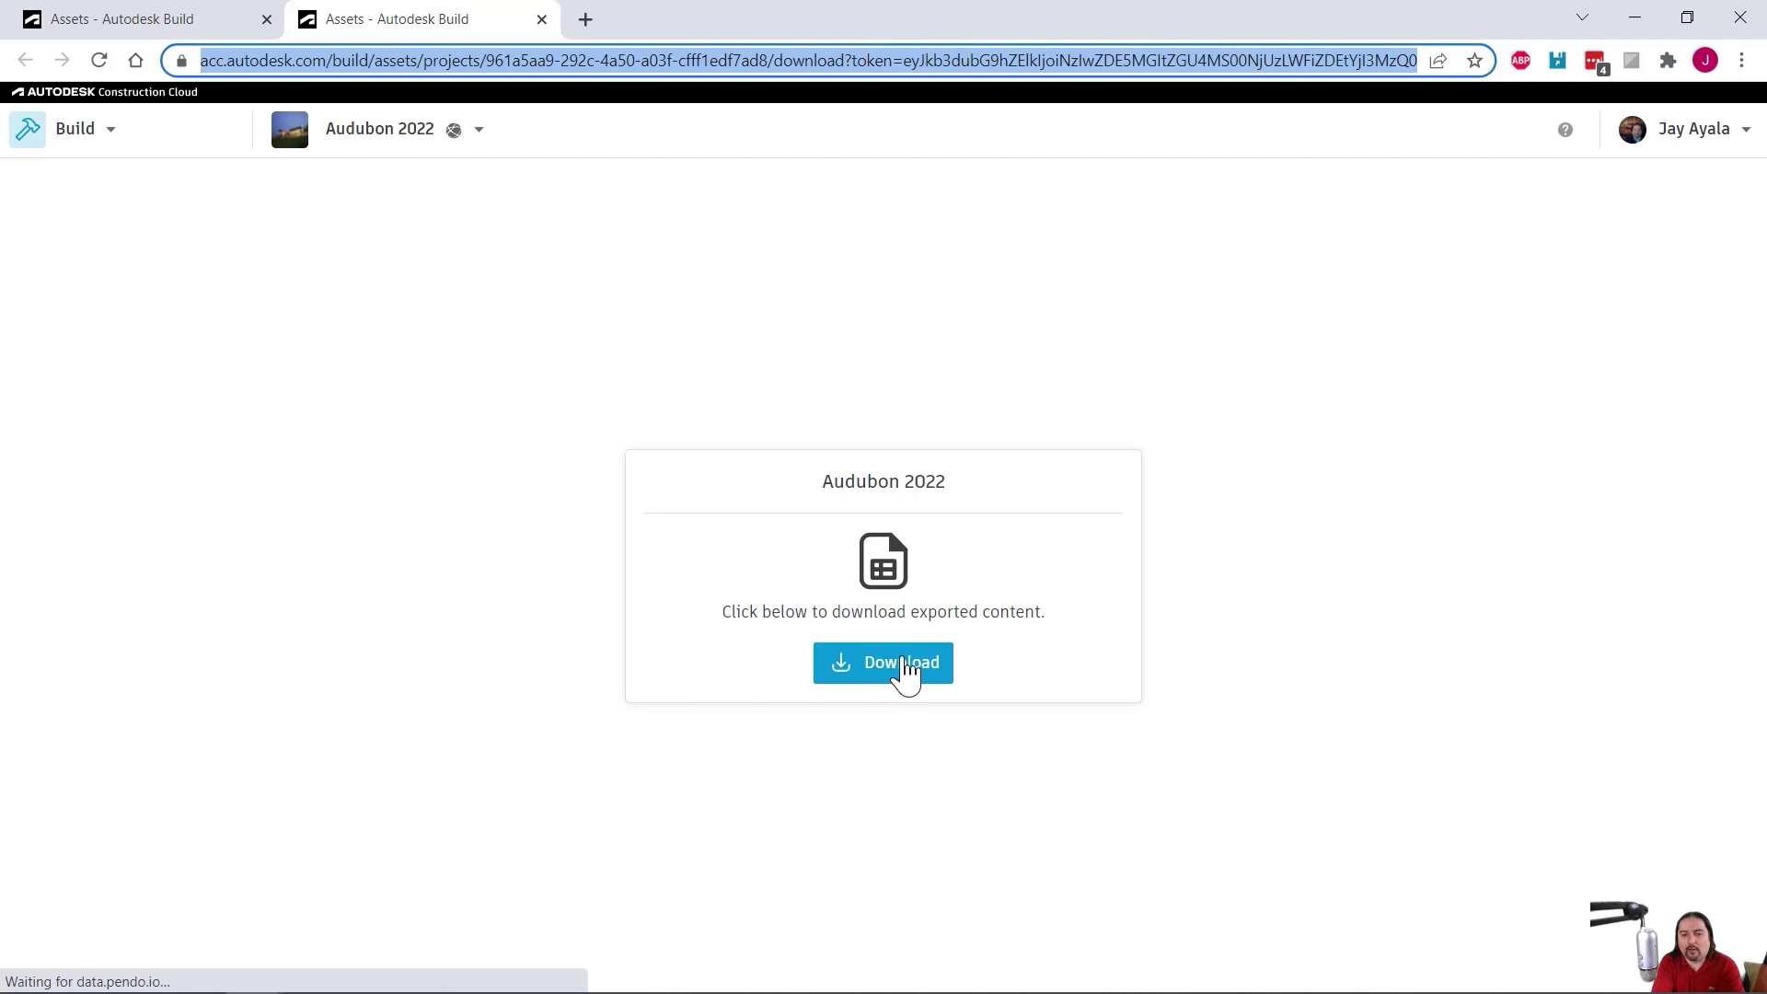
Download and open Assets Export.csv, widen columns A–H, and select HP-16's asset ID in A13.
{"action": "left_click", "coordinate": [900, 683]}
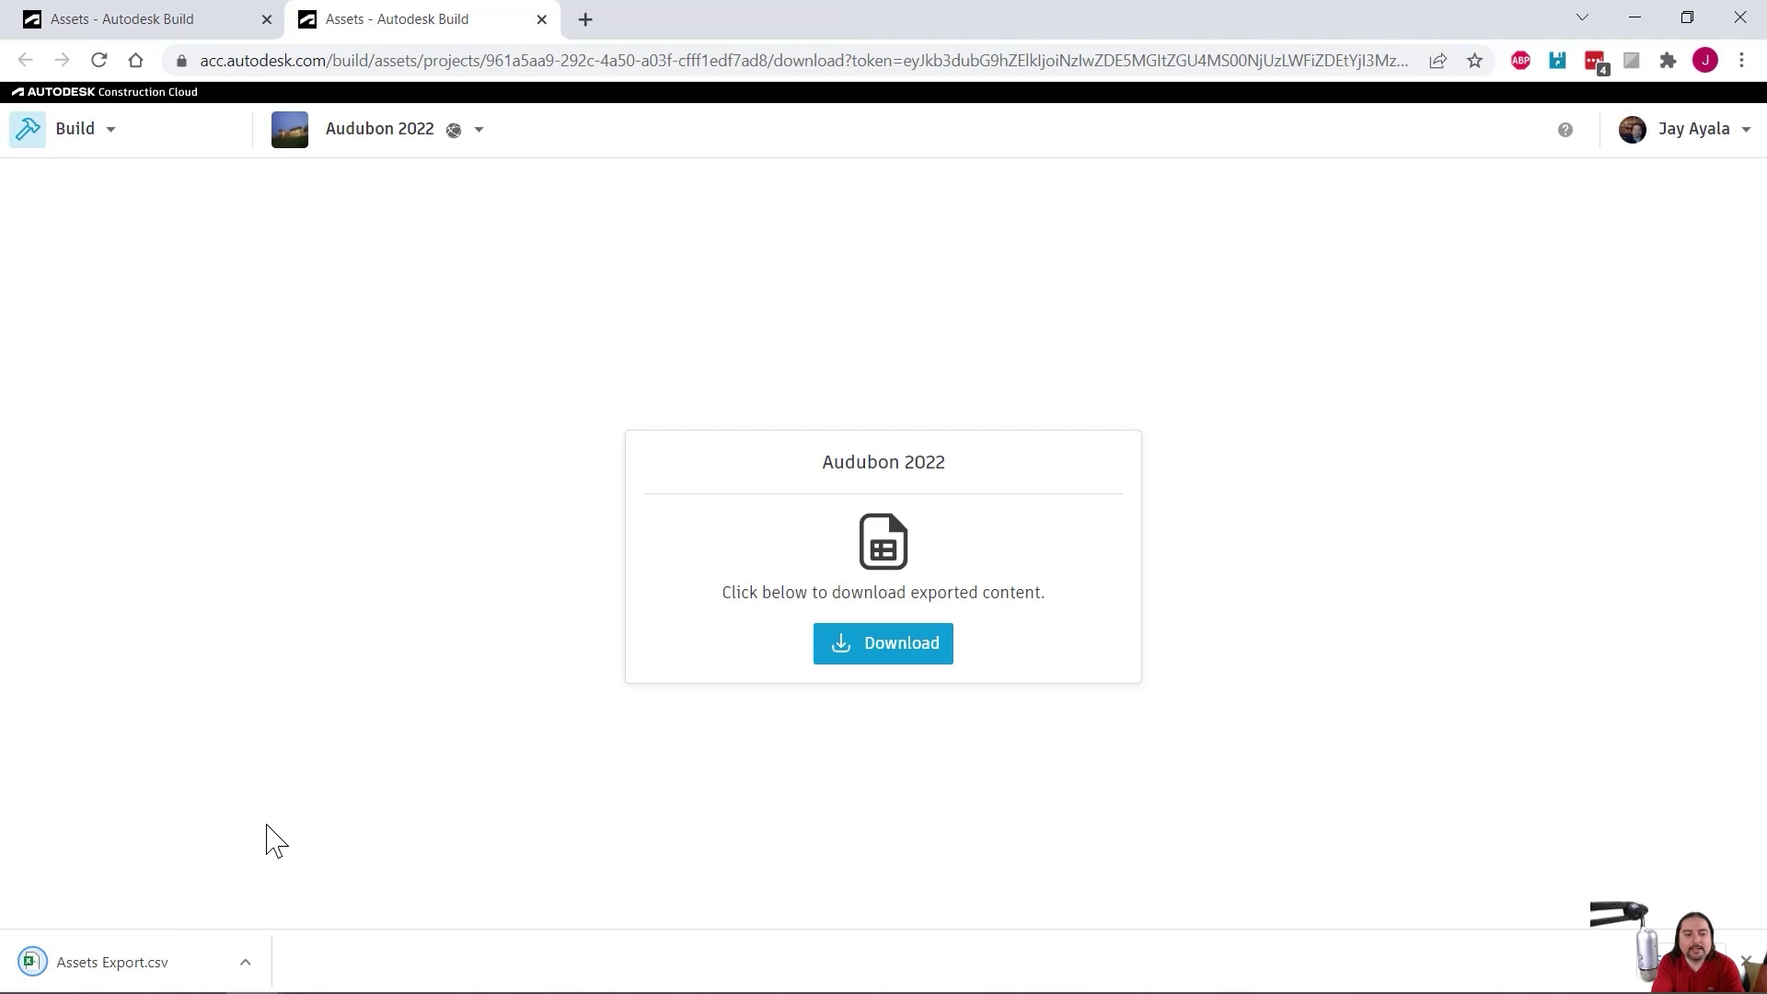
{"action": "left_click", "coordinate": [164, 959]}
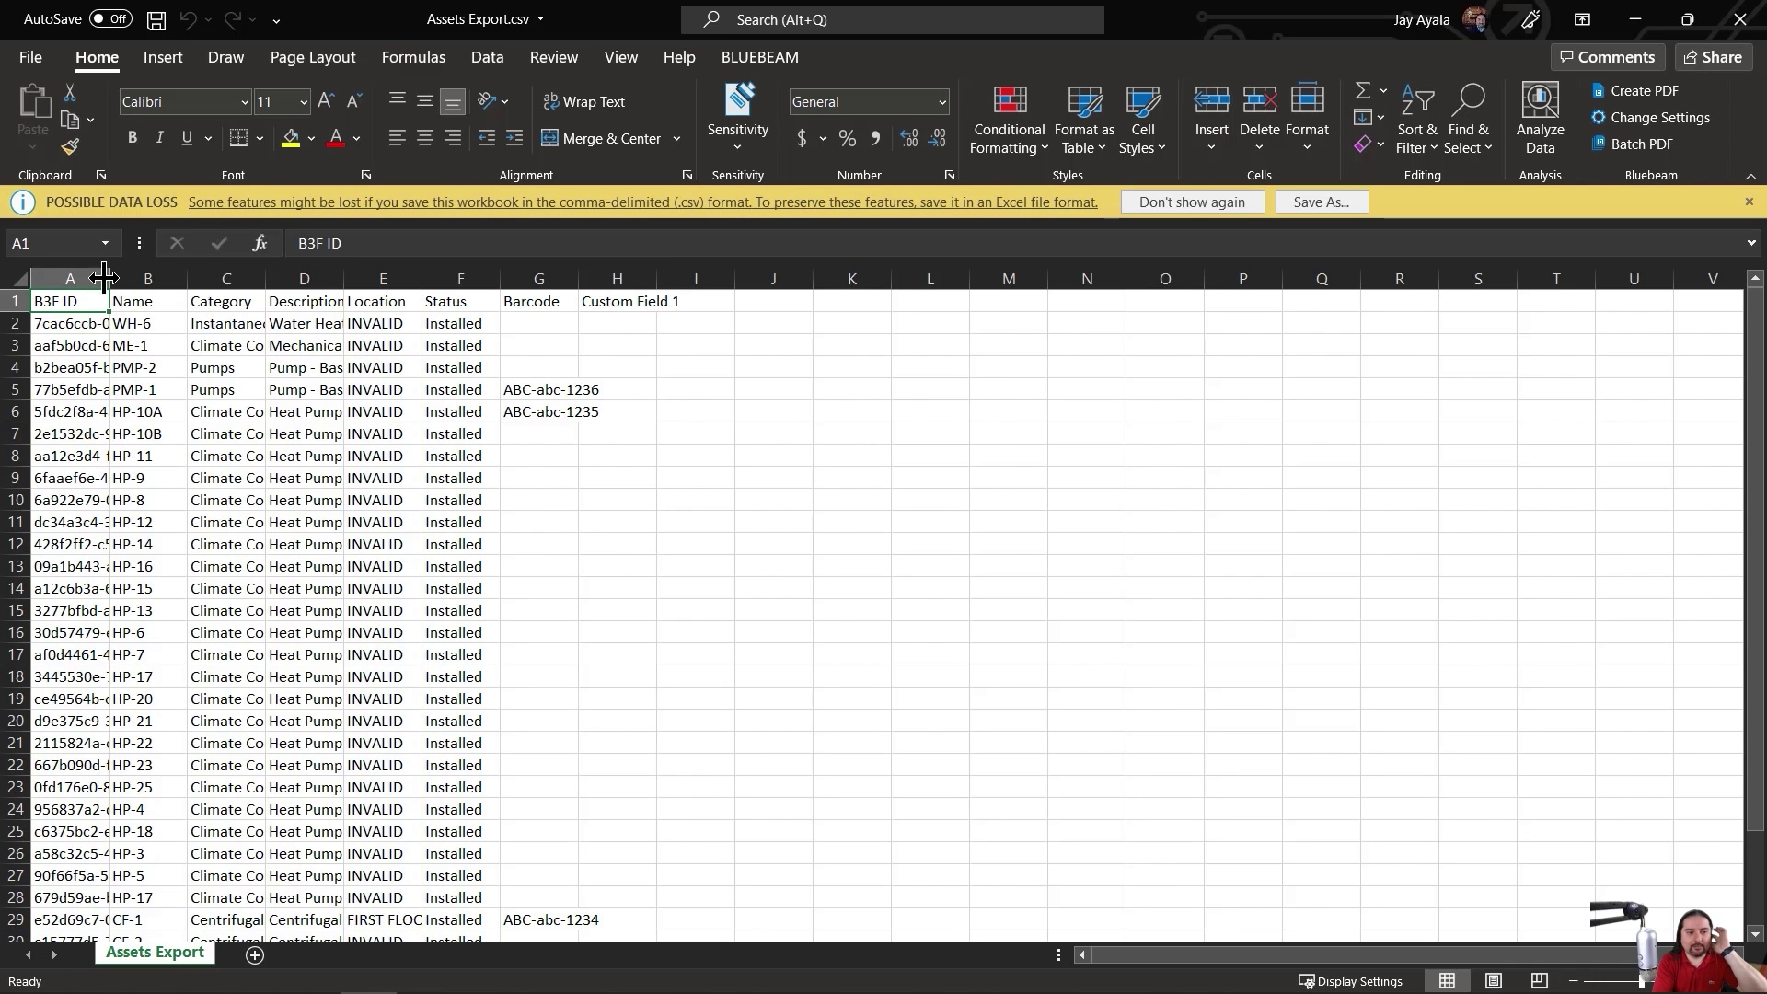
{"action": "left_click_drag", "start_coordinate": [83, 277], "coordinate": [664, 277]}
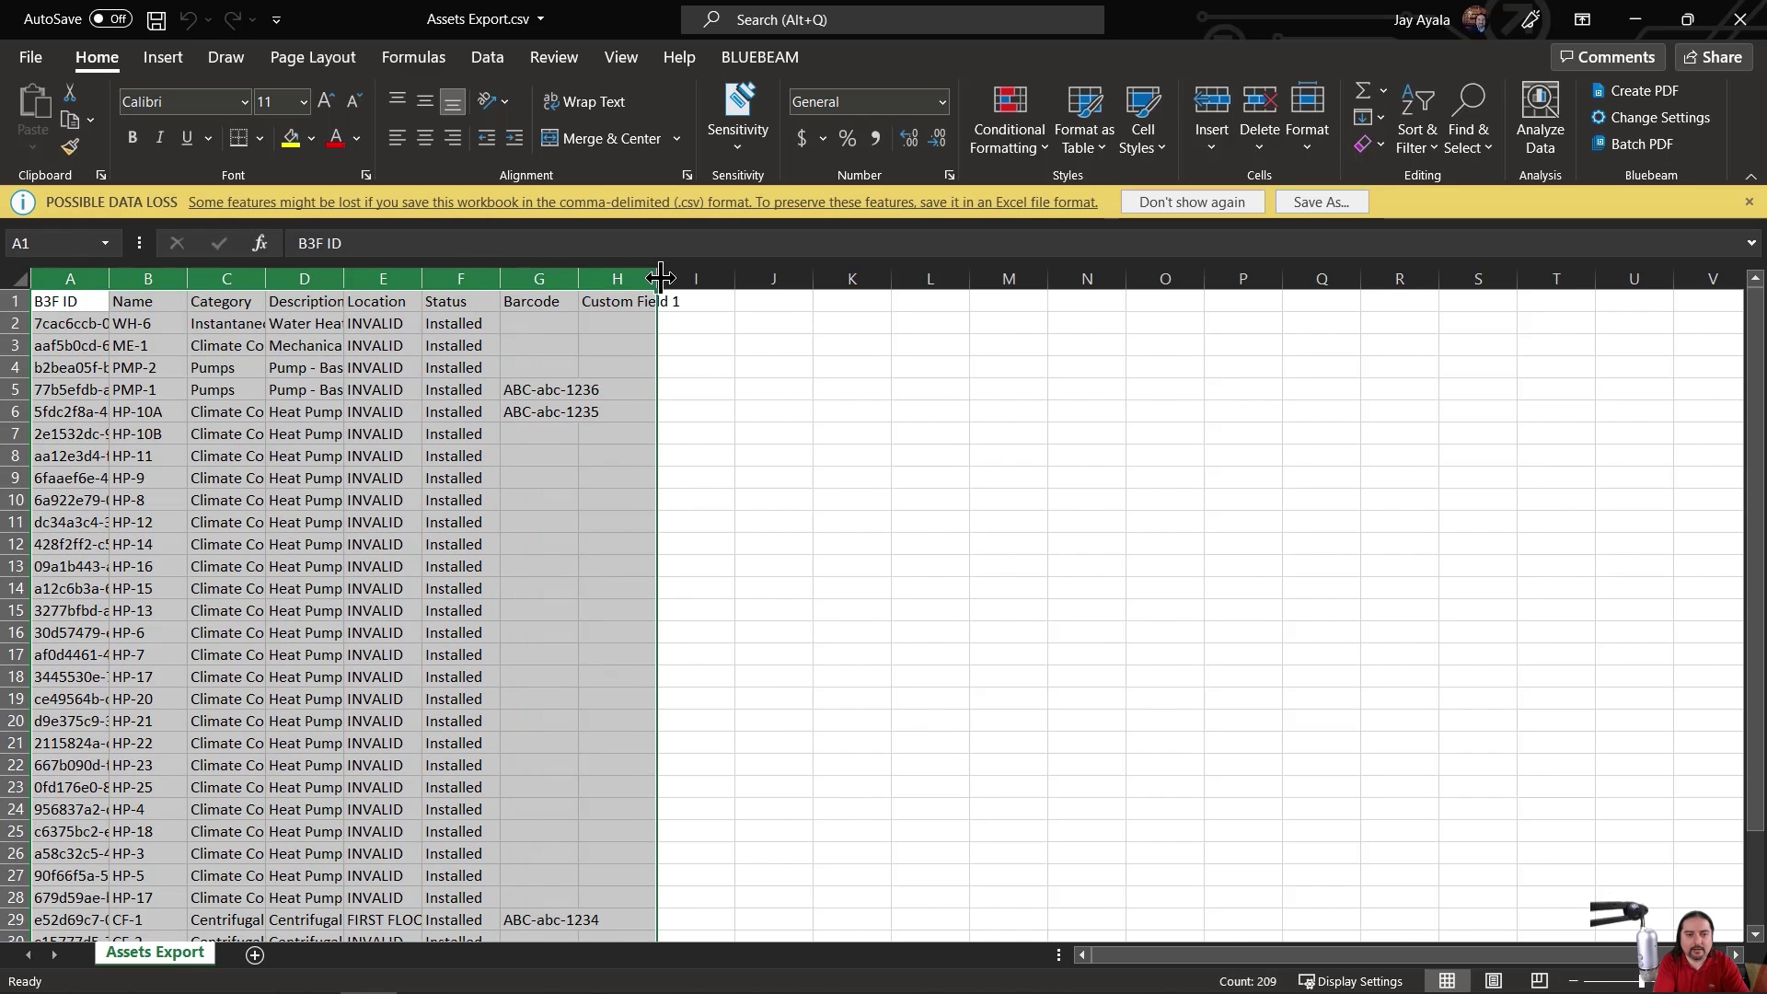
{"action": "double_click", "coordinate": [664, 277]}
{"action": "left_click", "coordinate": [267, 421]}
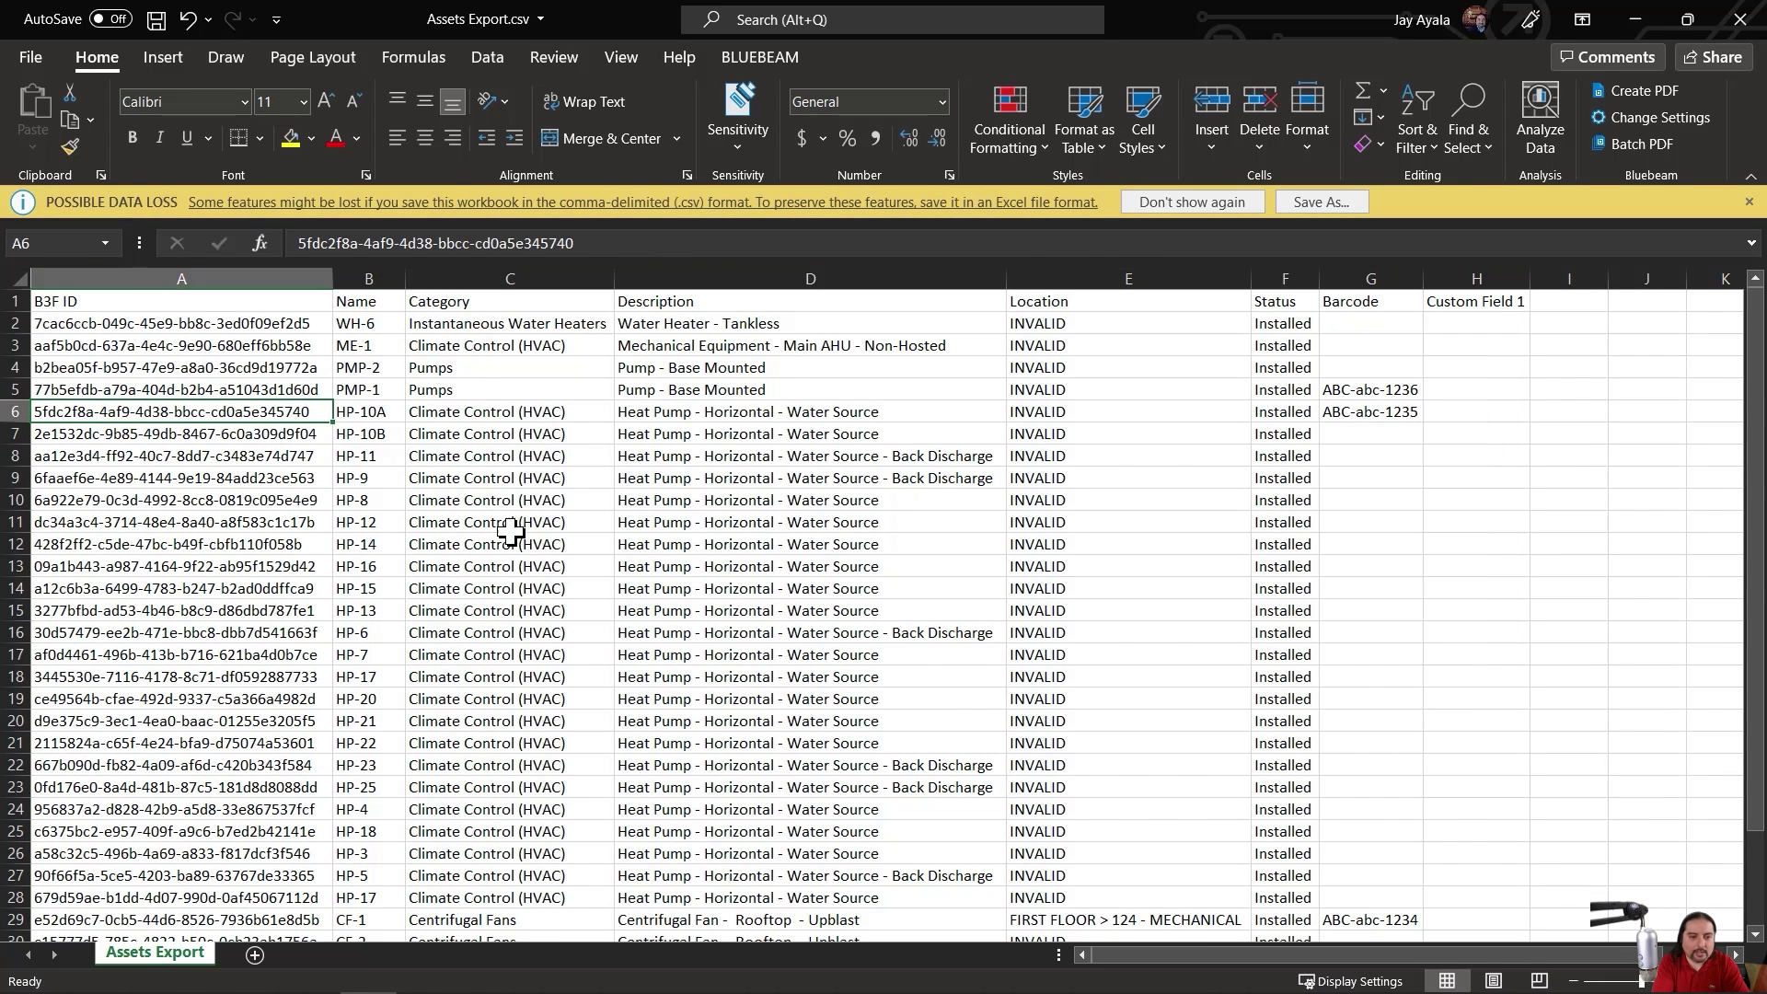
{"action": "left_click", "coordinate": [387, 565]}
{"action": "left_click", "coordinate": [300, 575]}
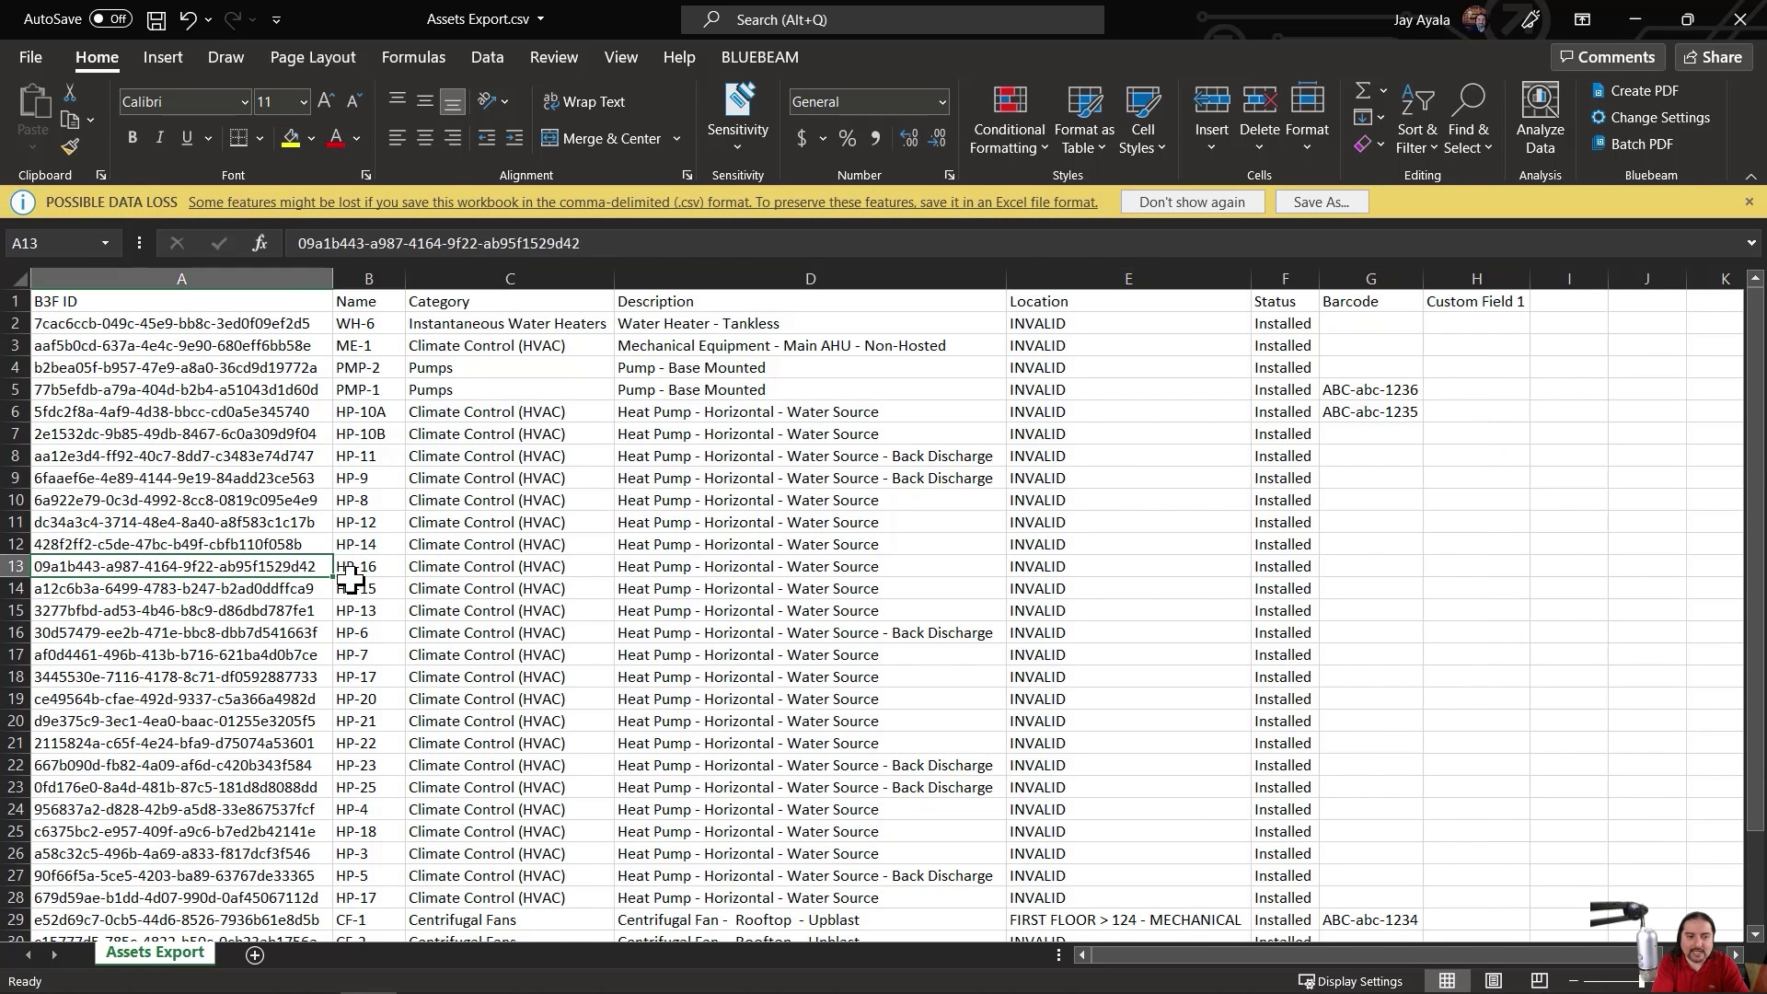
{"action": "left_click", "coordinate": [610, 245]}
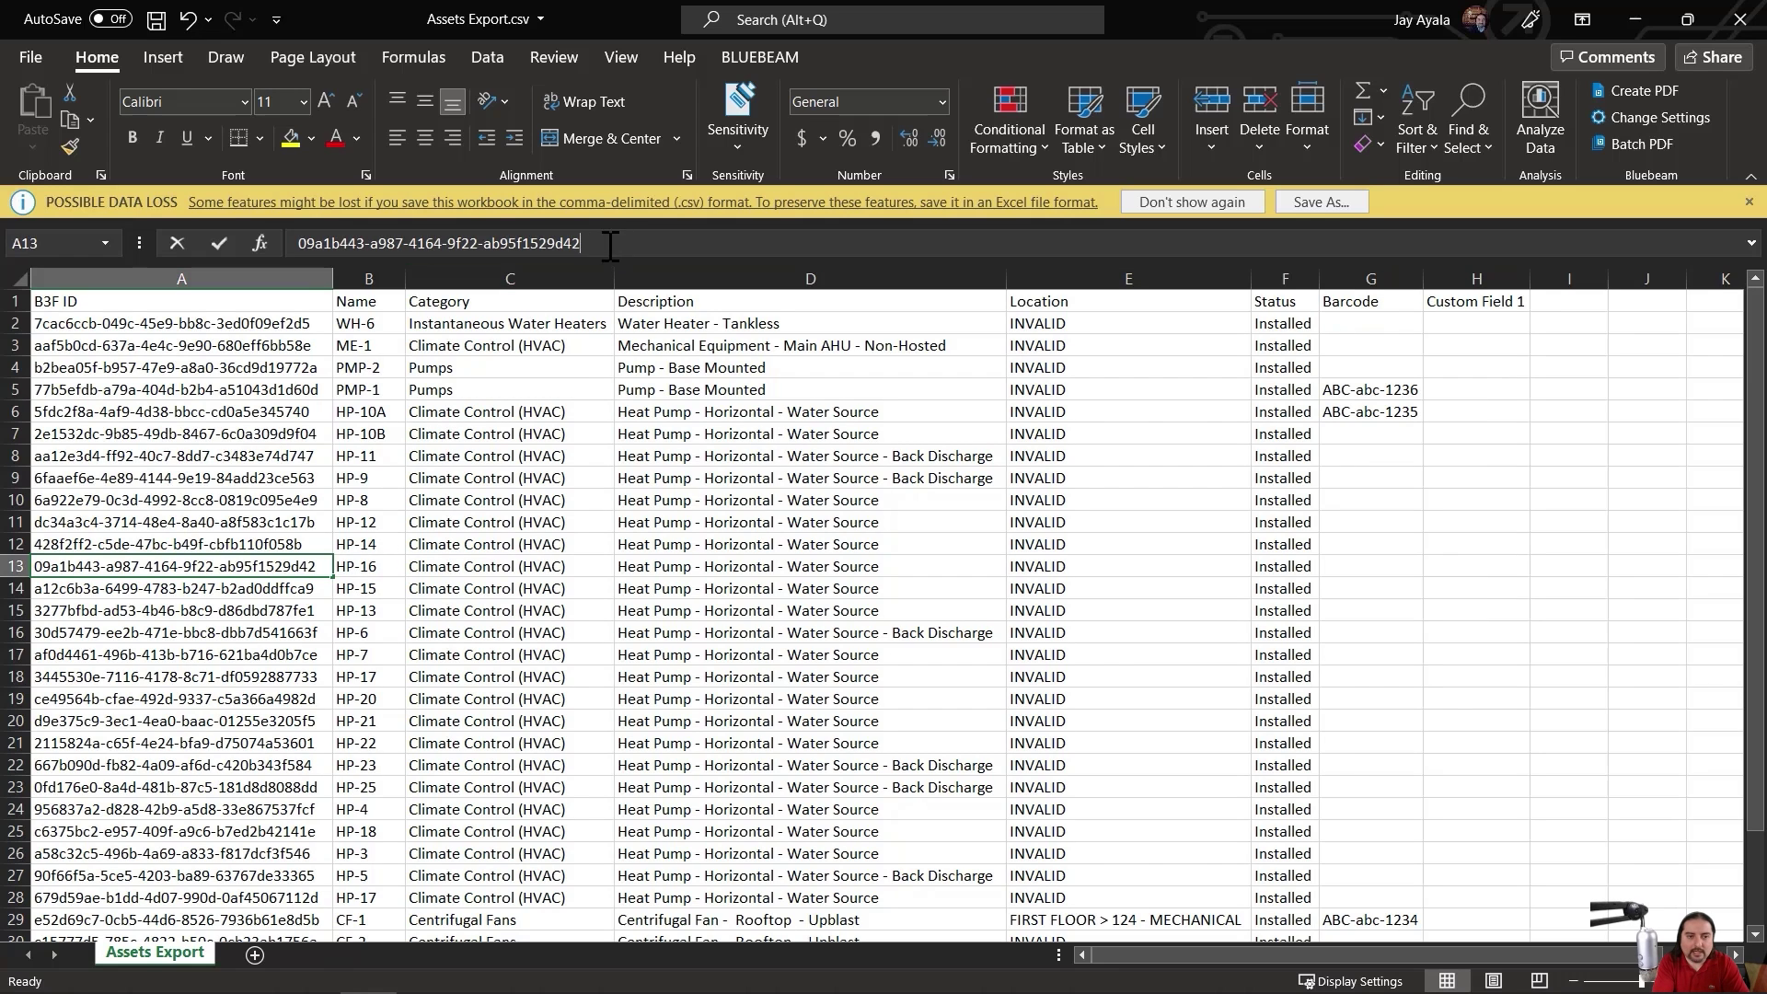
{"action": "left_click", "coordinate": [549, 247]}
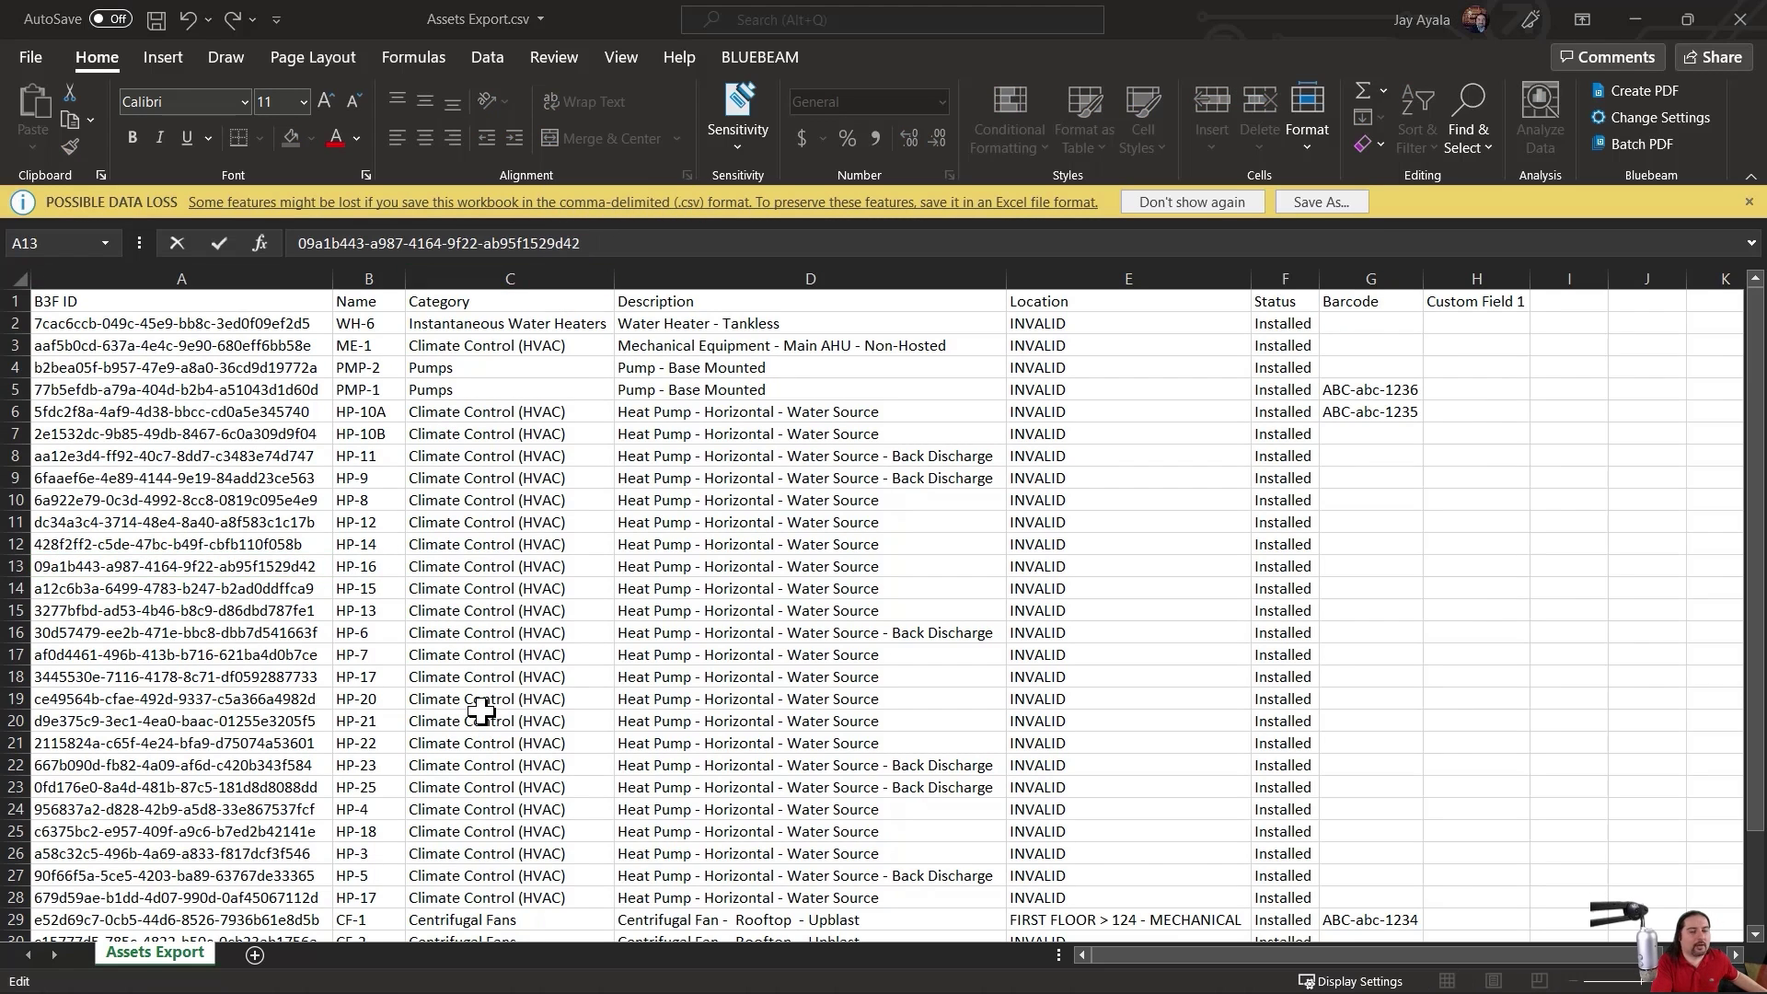
Back in Build, close the download tab and select the asset ID at the end of the URL.
{"action": "key", "text": "alt+Tab"}
{"action": "left_click", "coordinate": [549, 20]}
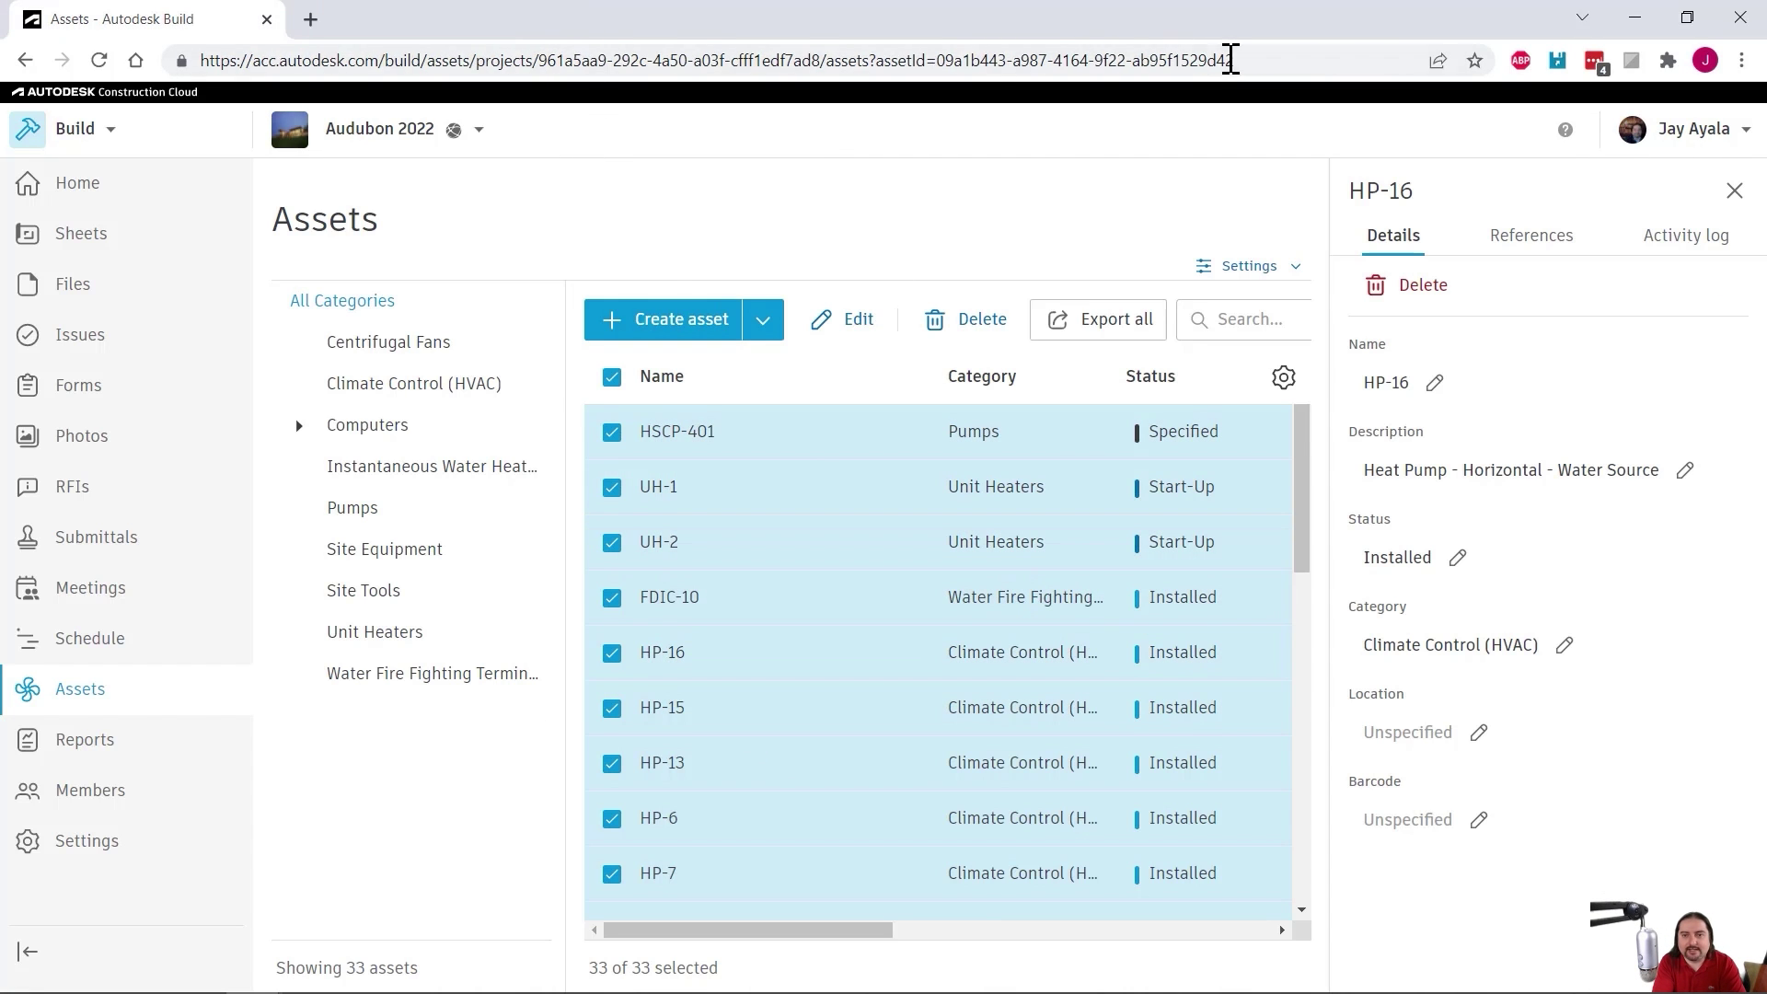
{"action": "left_click", "coordinate": [1234, 60]}
{"action": "left_click_drag", "start_coordinate": [1269, 61], "coordinate": [1194, 66]}
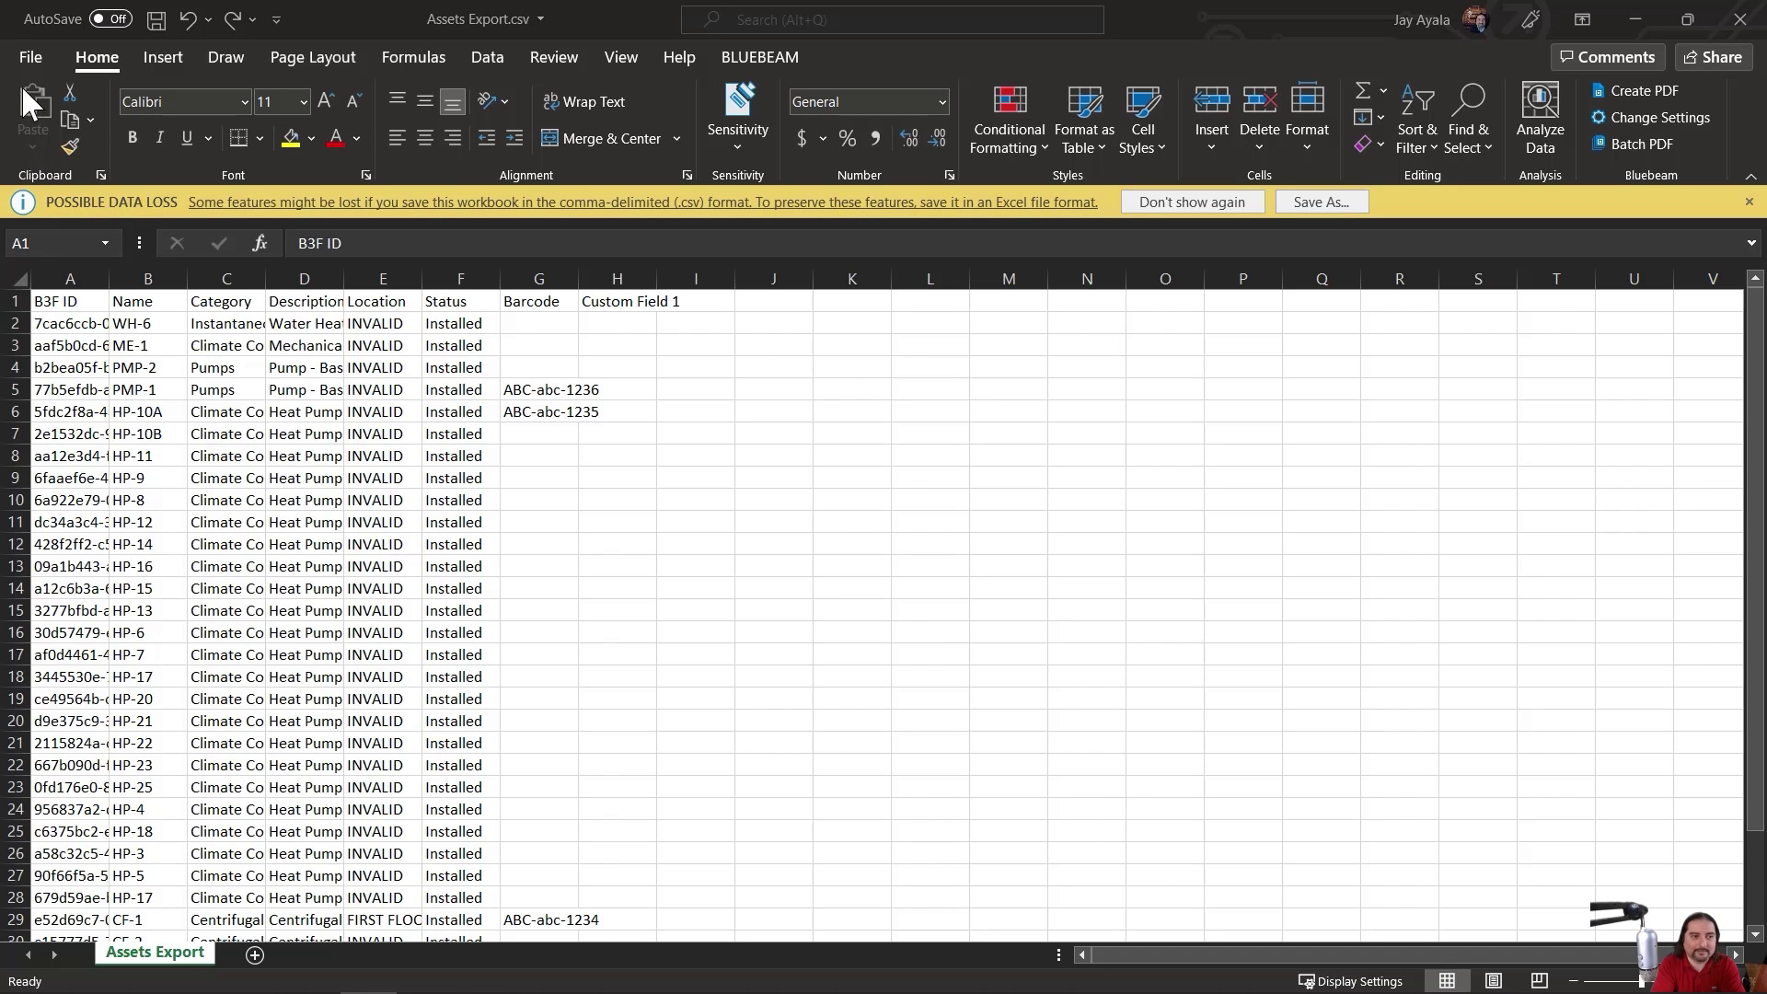
Save the export as Assets Export.xlsx in Excel Workbook (*.xlsx) format in the Desktop folder.
{"action": "left_click", "coordinate": [30, 59]}
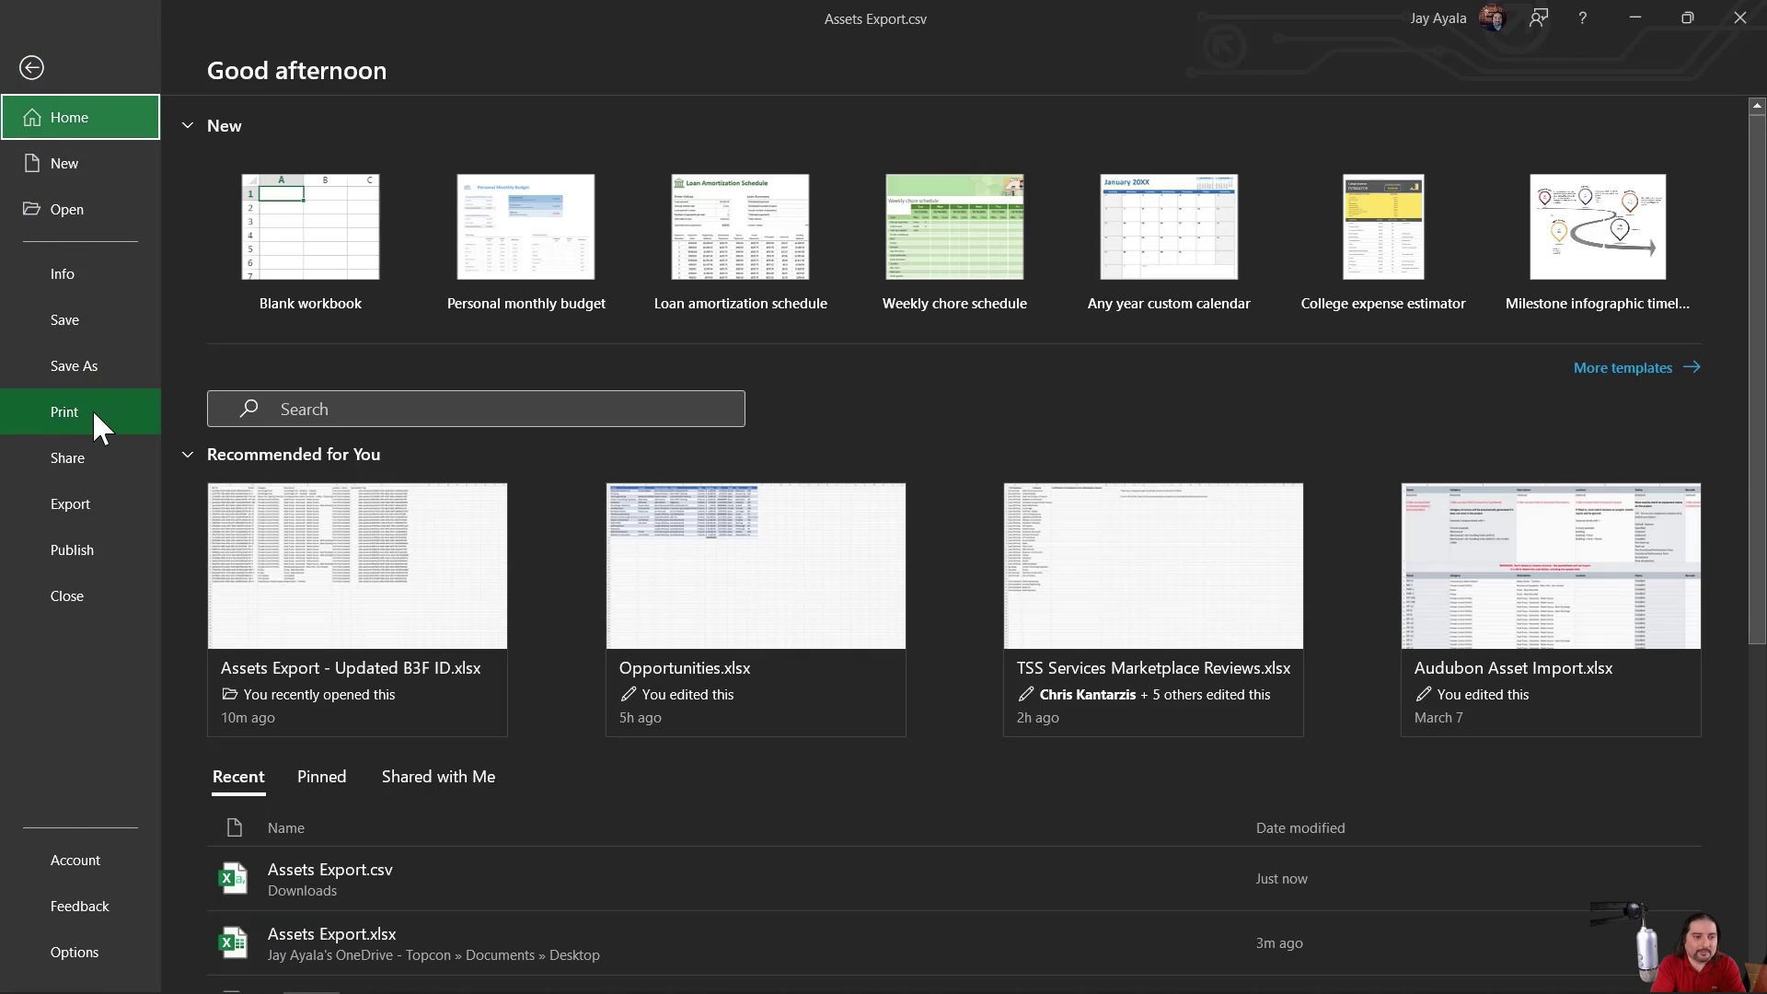
{"action": "left_click", "coordinate": [90, 370]}
{"action": "left_click", "coordinate": [798, 204]}
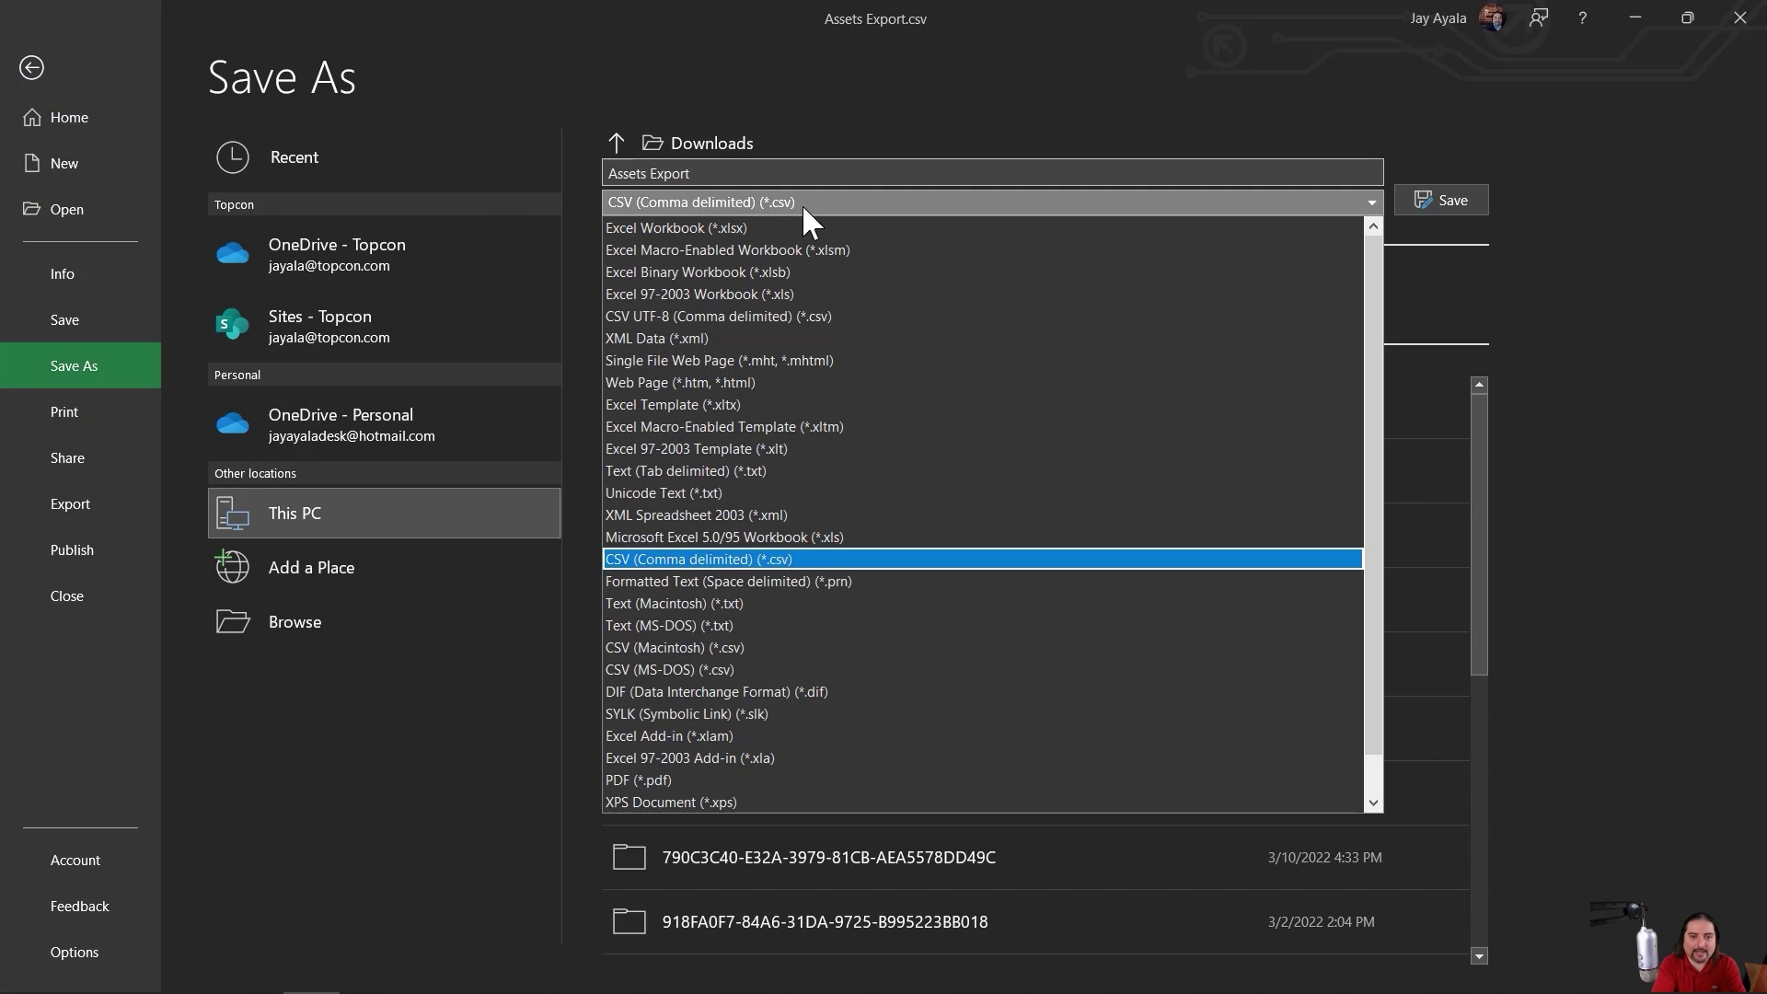
{"action": "left_click", "coordinate": [838, 228]}
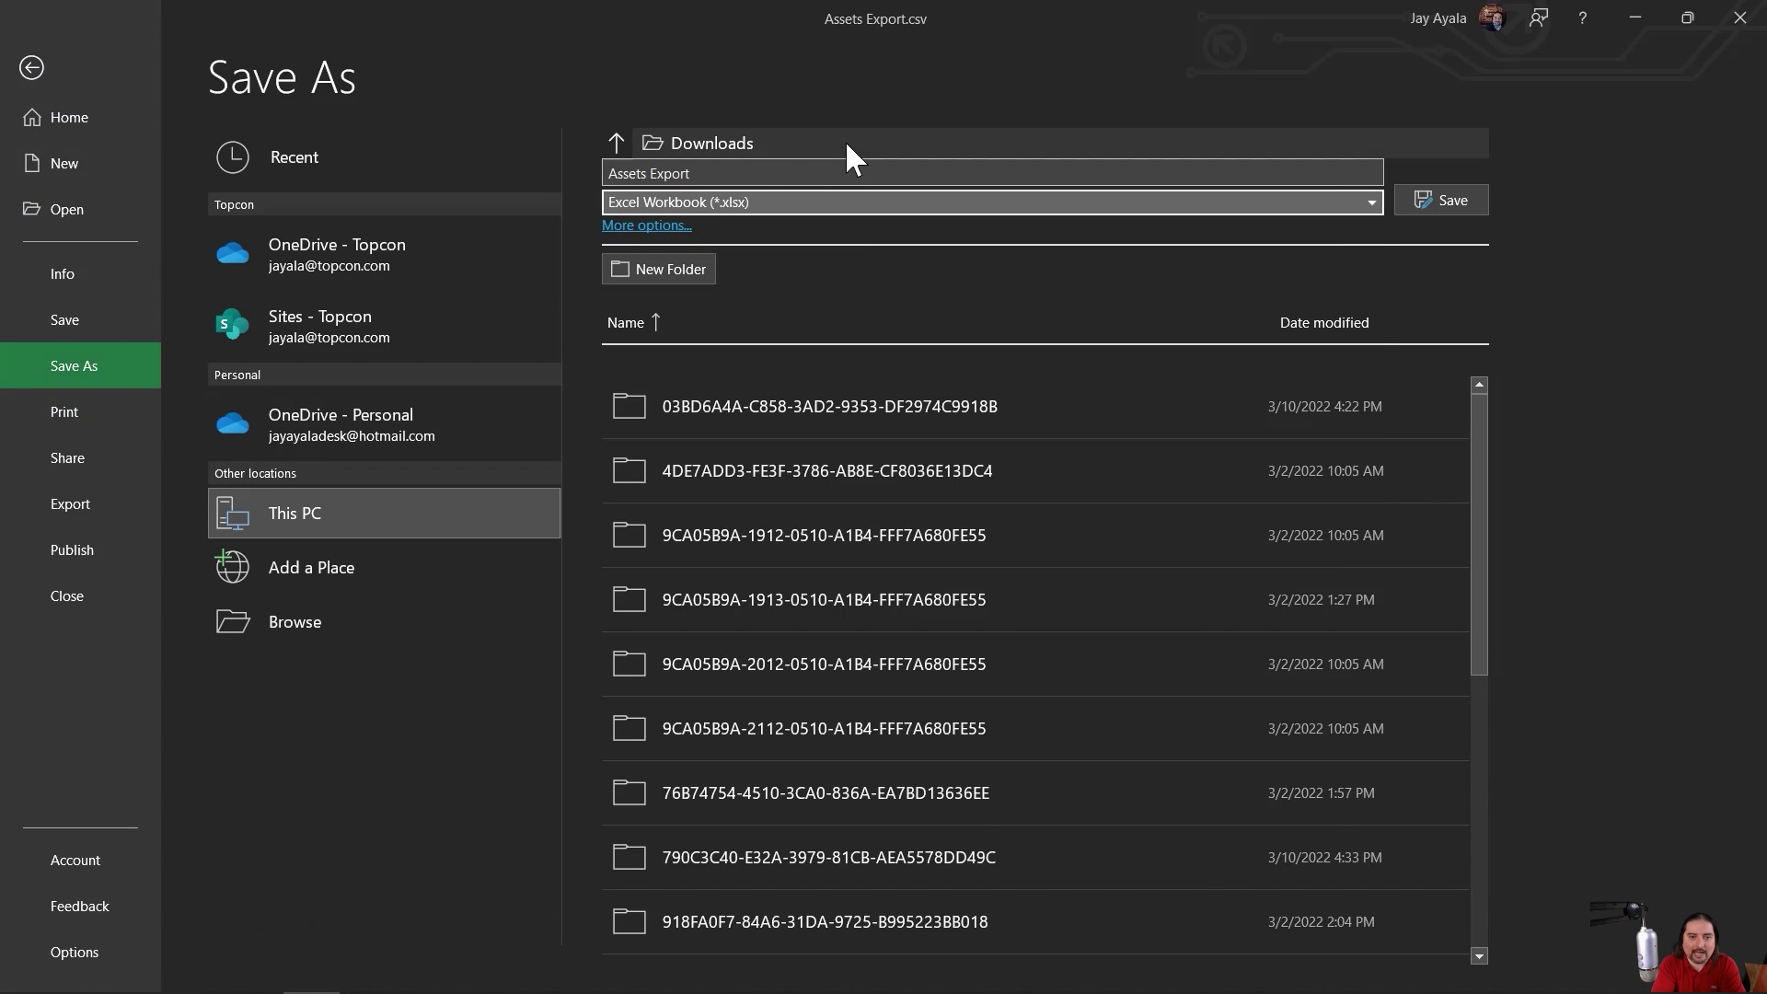
{"action": "left_click", "coordinate": [727, 143]}
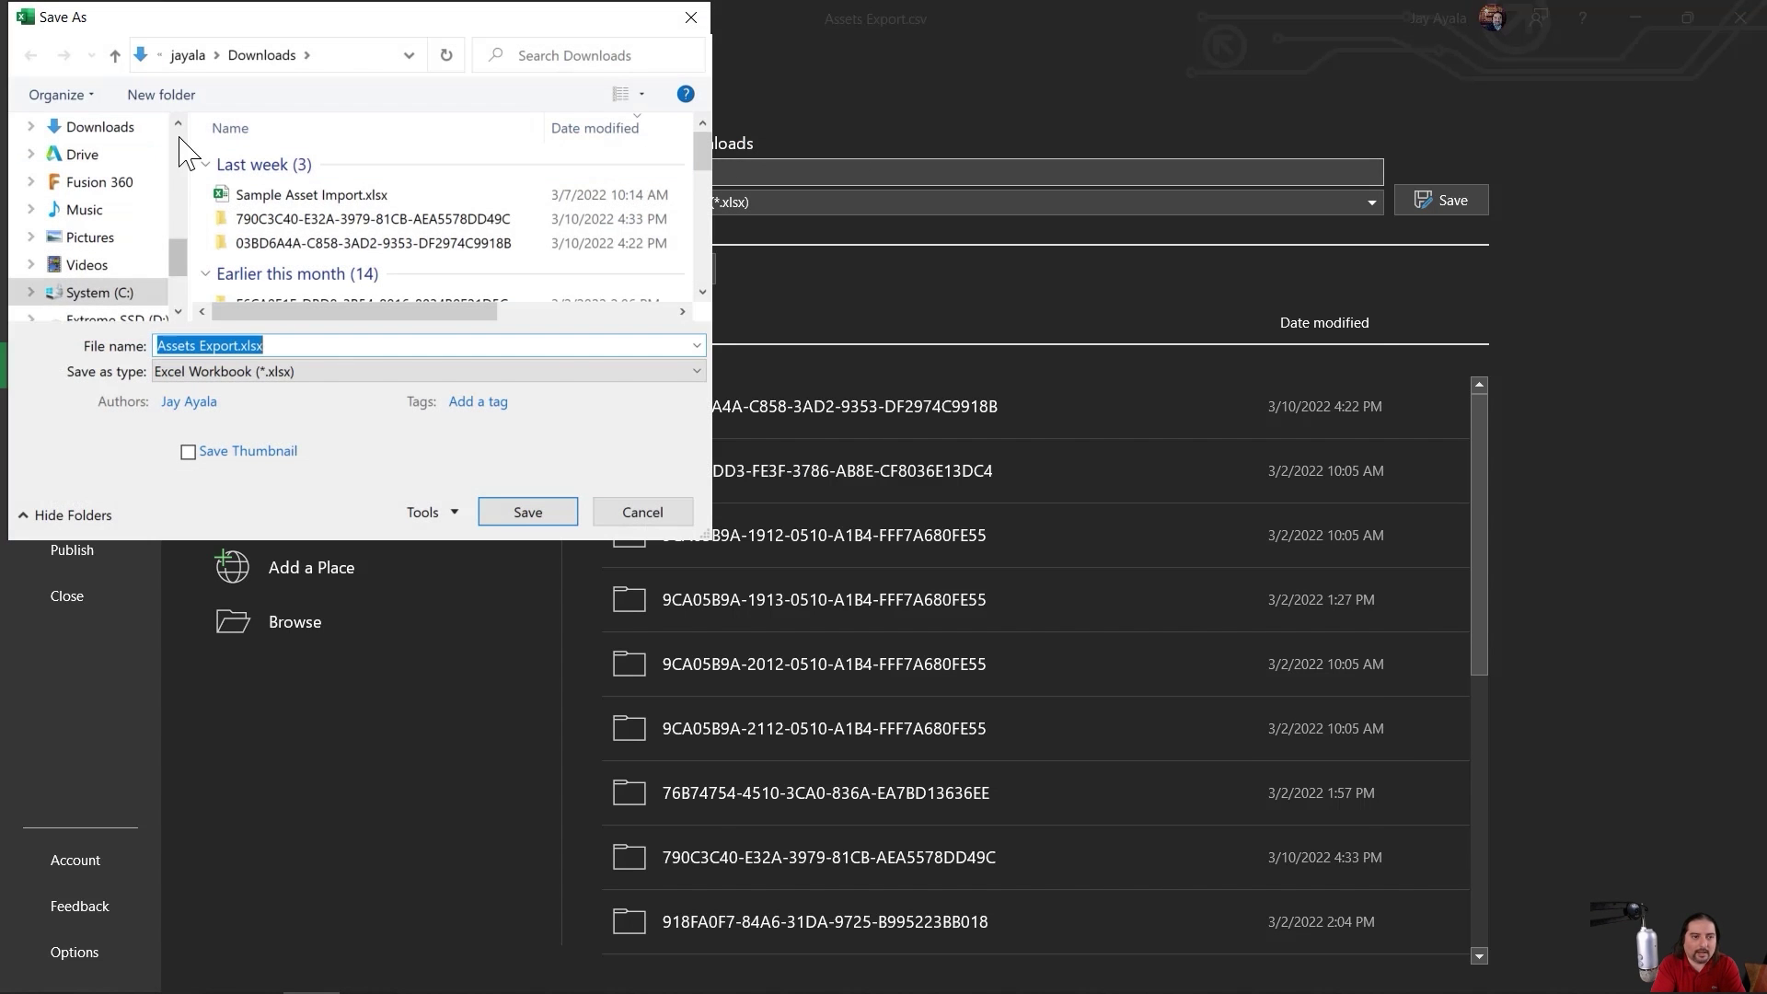
{"action": "scroll", "coordinate": [120, 174], "scroll_direction": "up", "scroll_amount": 3}
{"action": "left_click", "coordinate": [91, 255]}
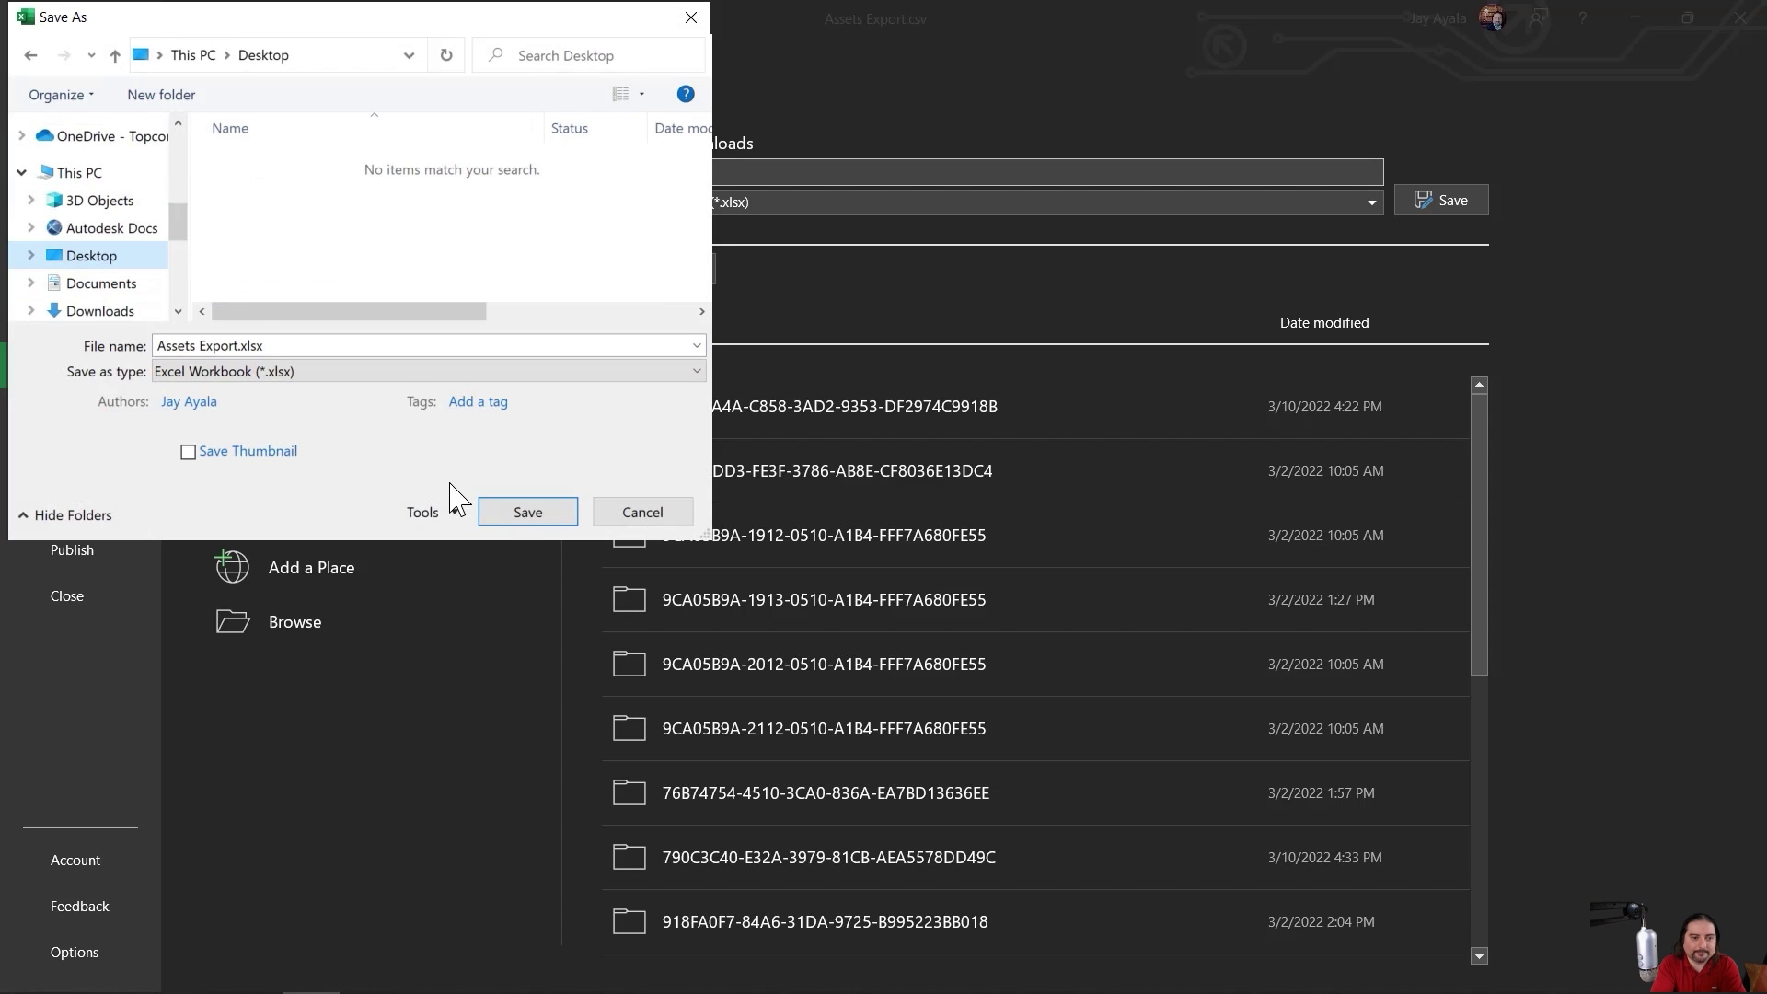
{"action": "left_click", "coordinate": [517, 513]}
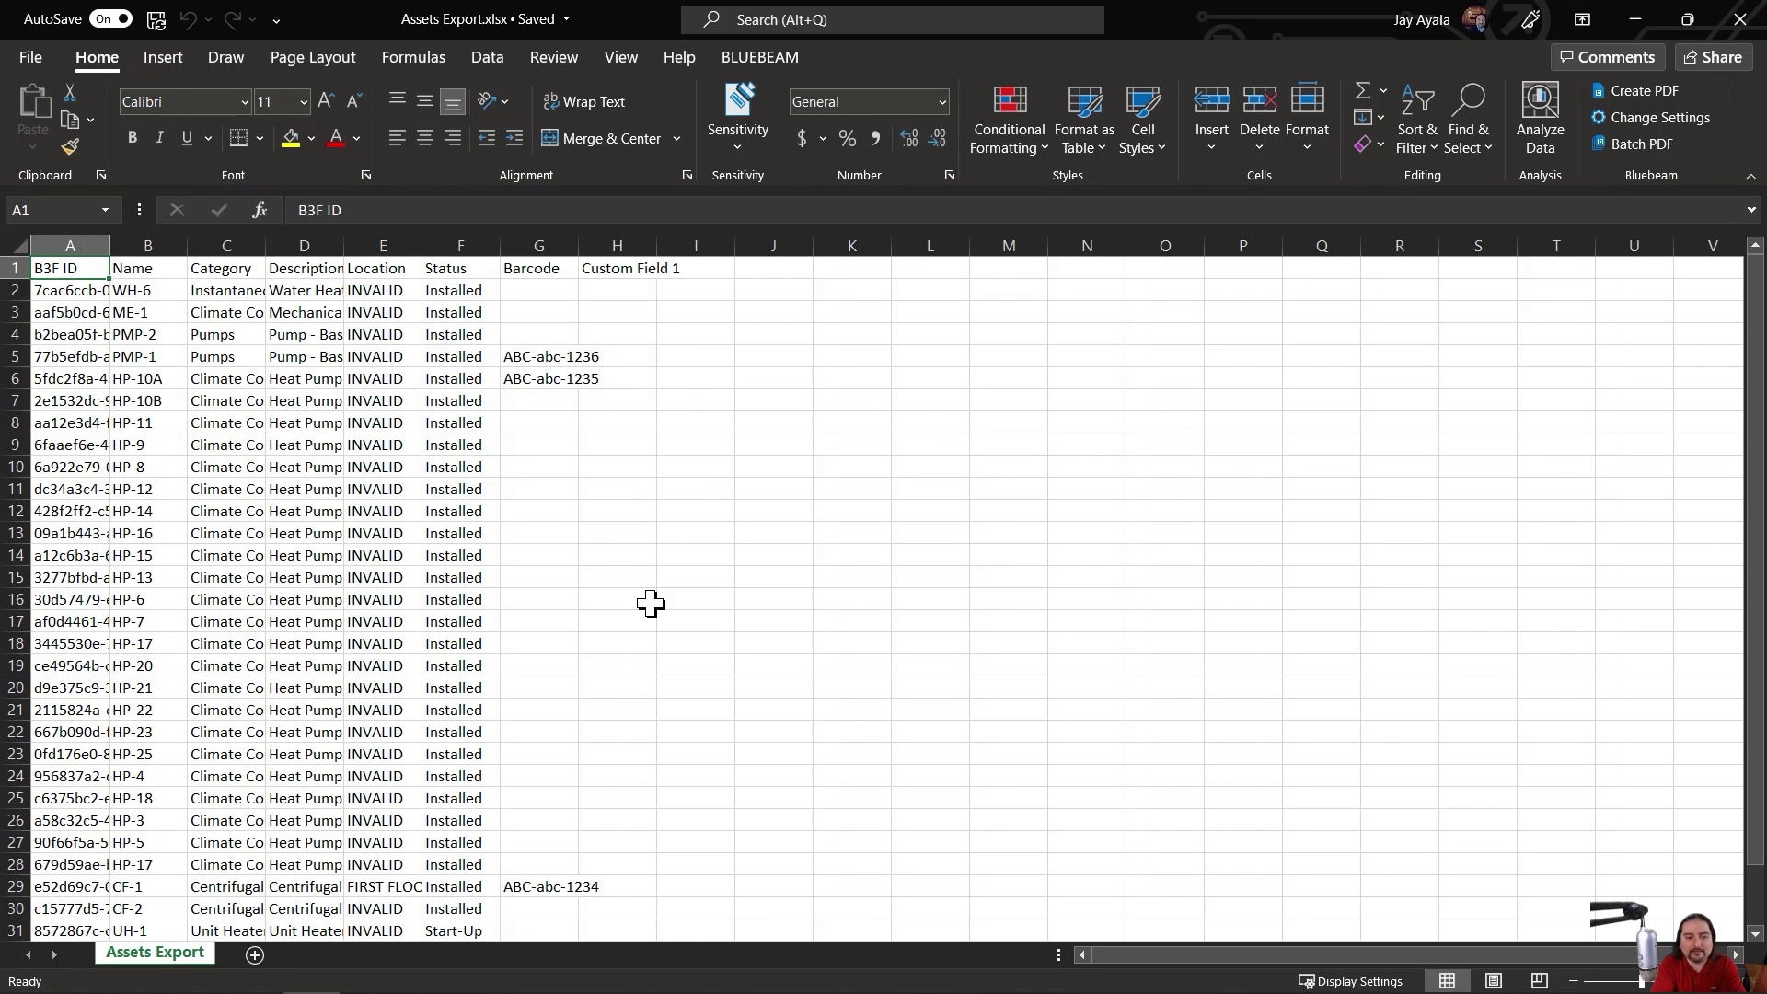
Add a new sheet with headers NFC Syntax in A1 and Asset in B1.
{"action": "left_click", "coordinate": [255, 955]}
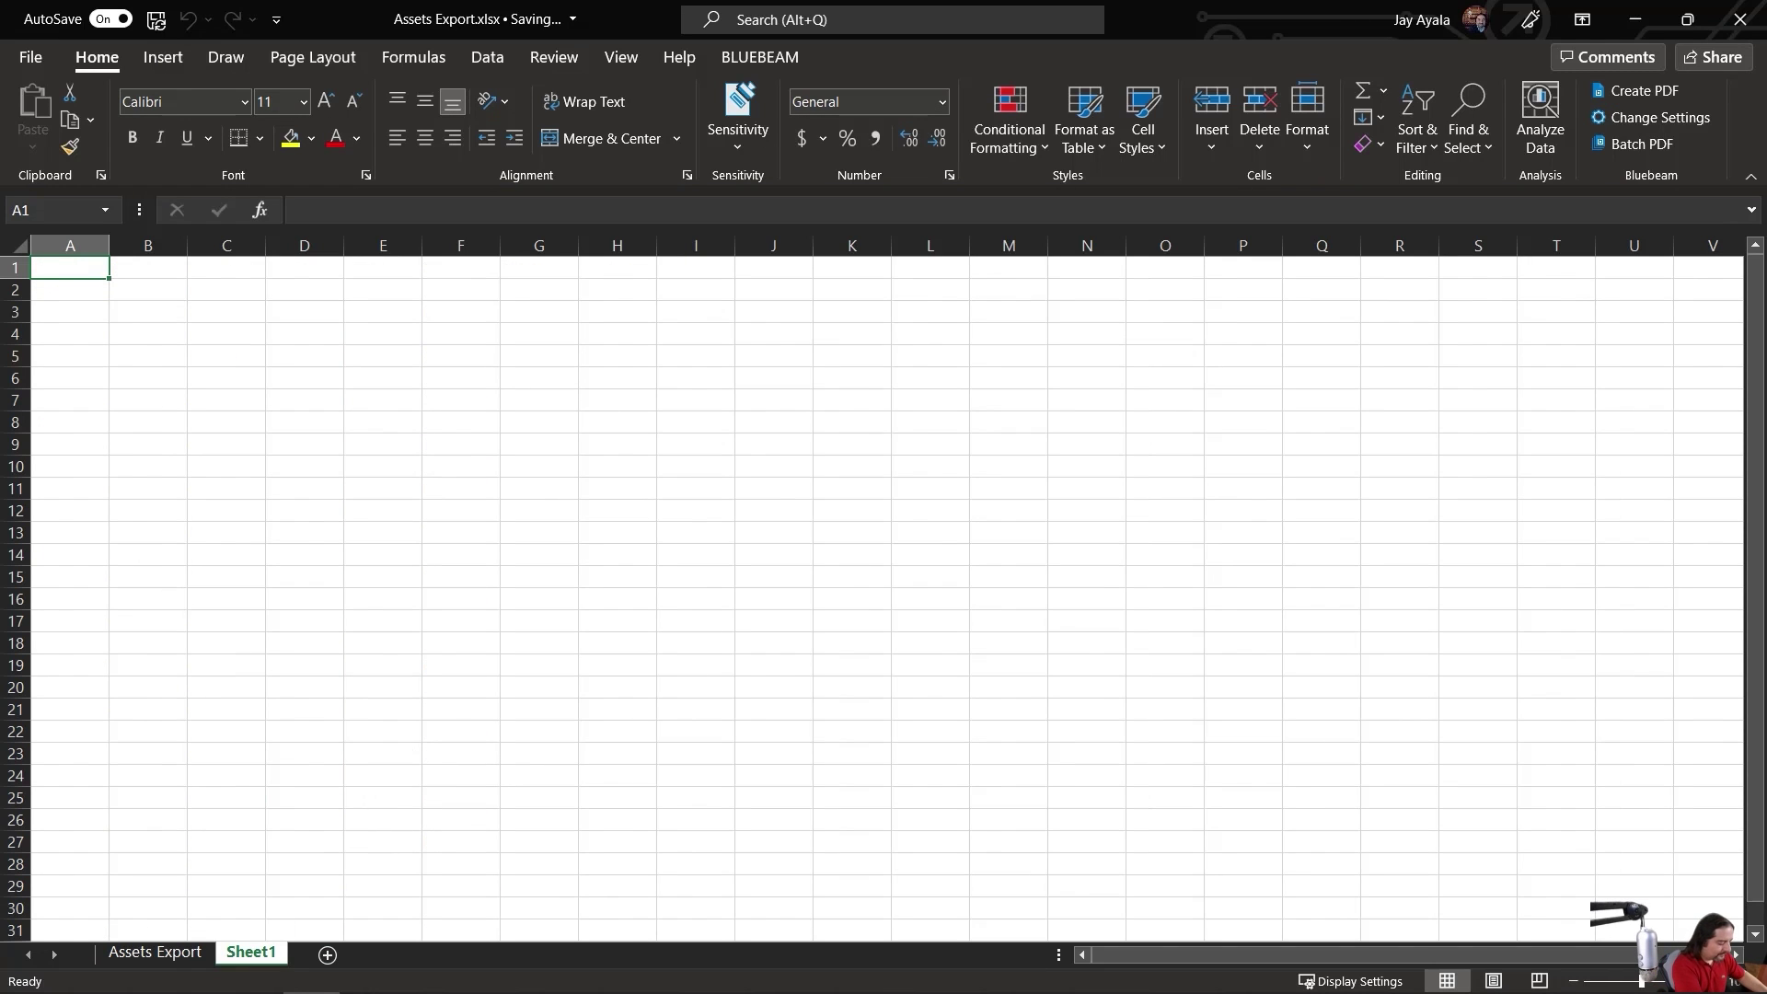
{"action": "type", "text": "NFC Syntax"}
{"action": "key", "text": "Tab"}
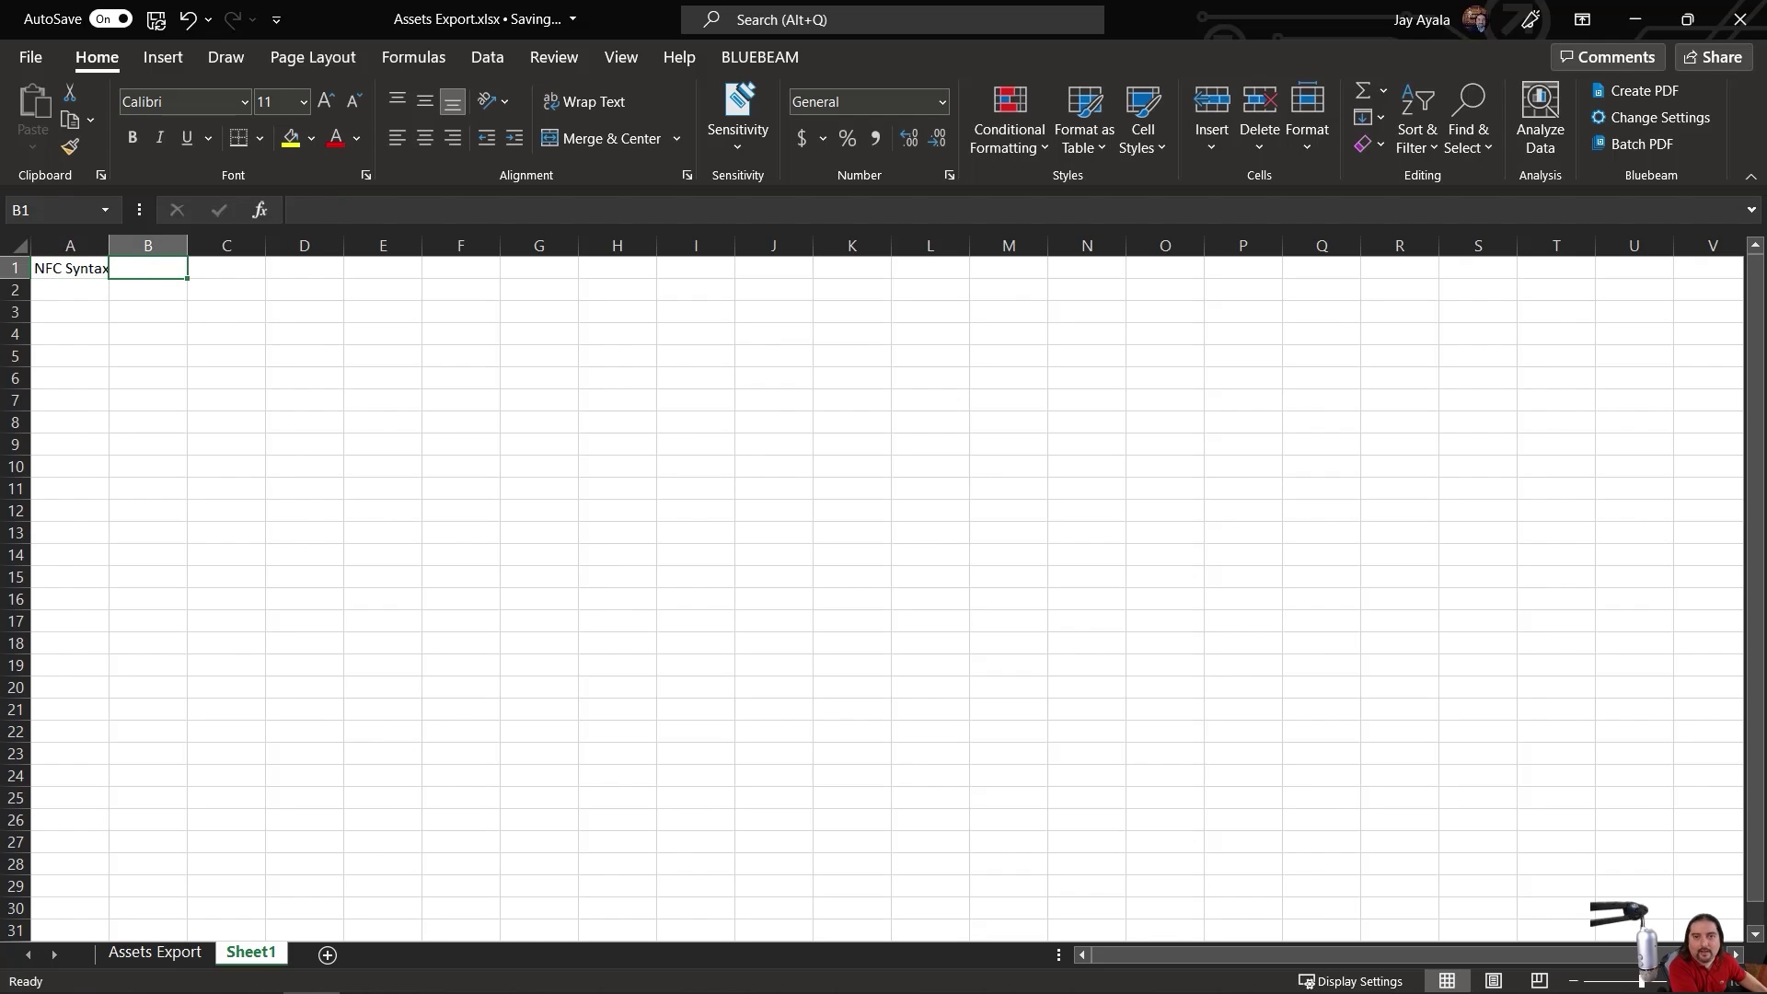
{"action": "type", "text": "Asset"}
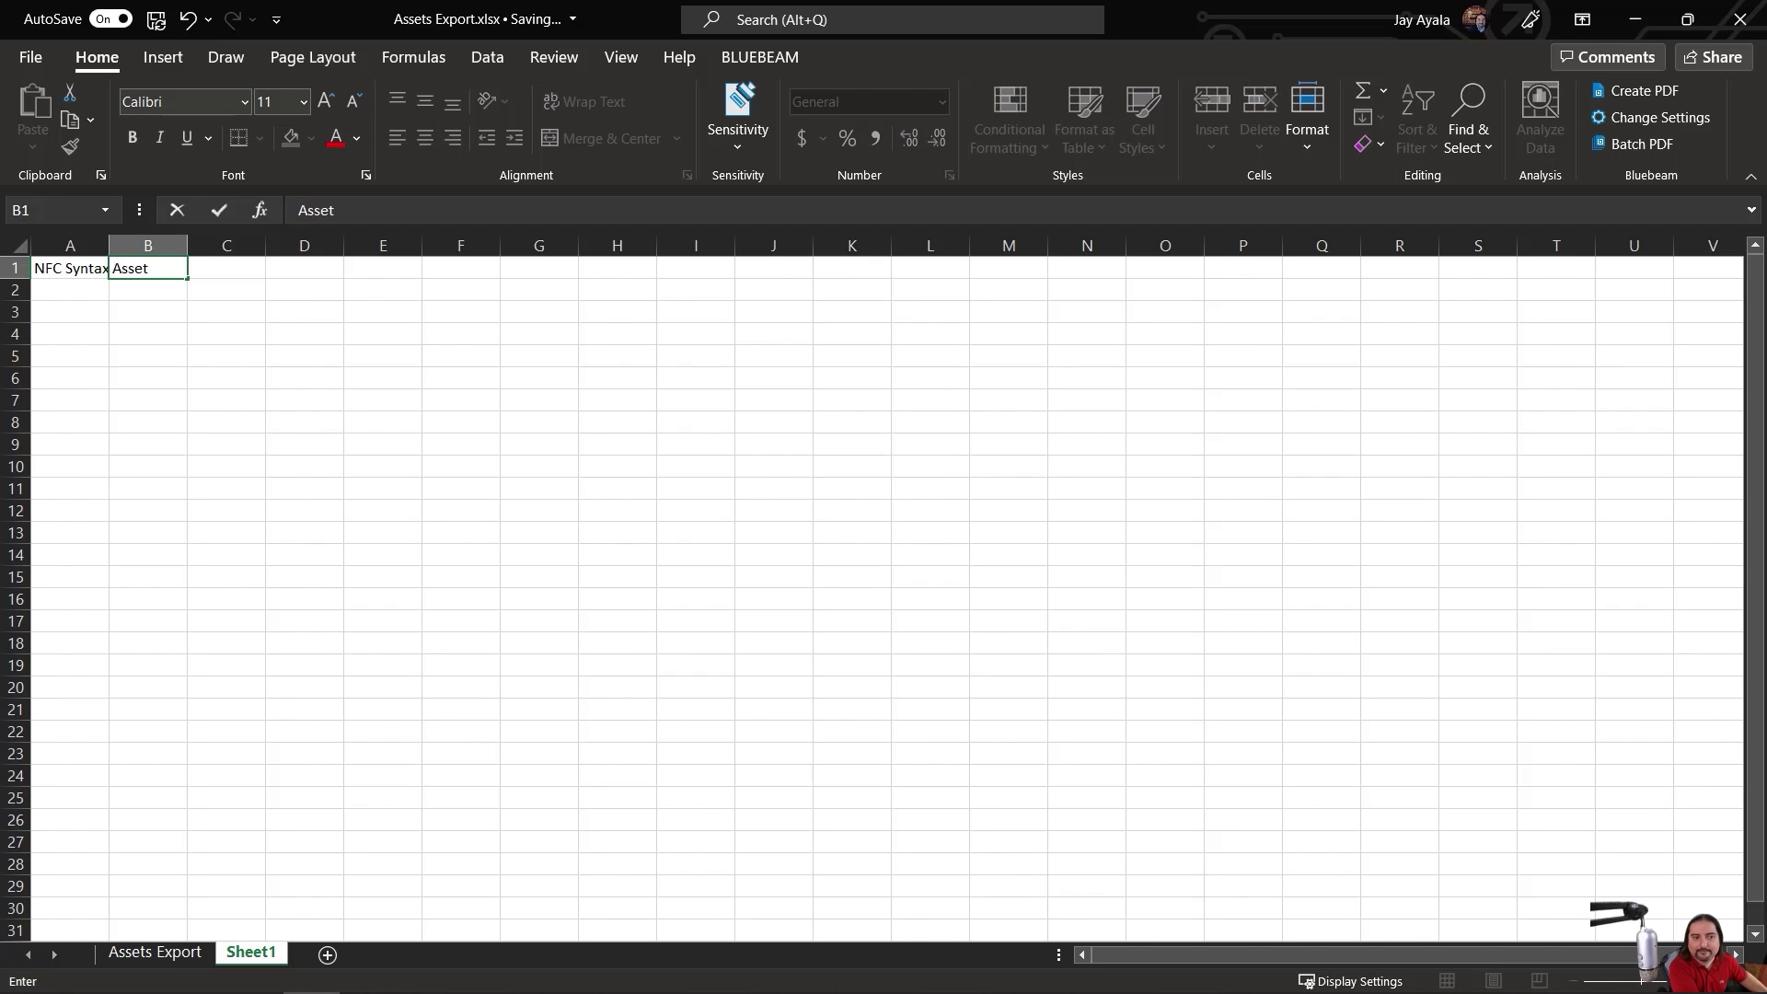
{"action": "key", "text": "Return"}
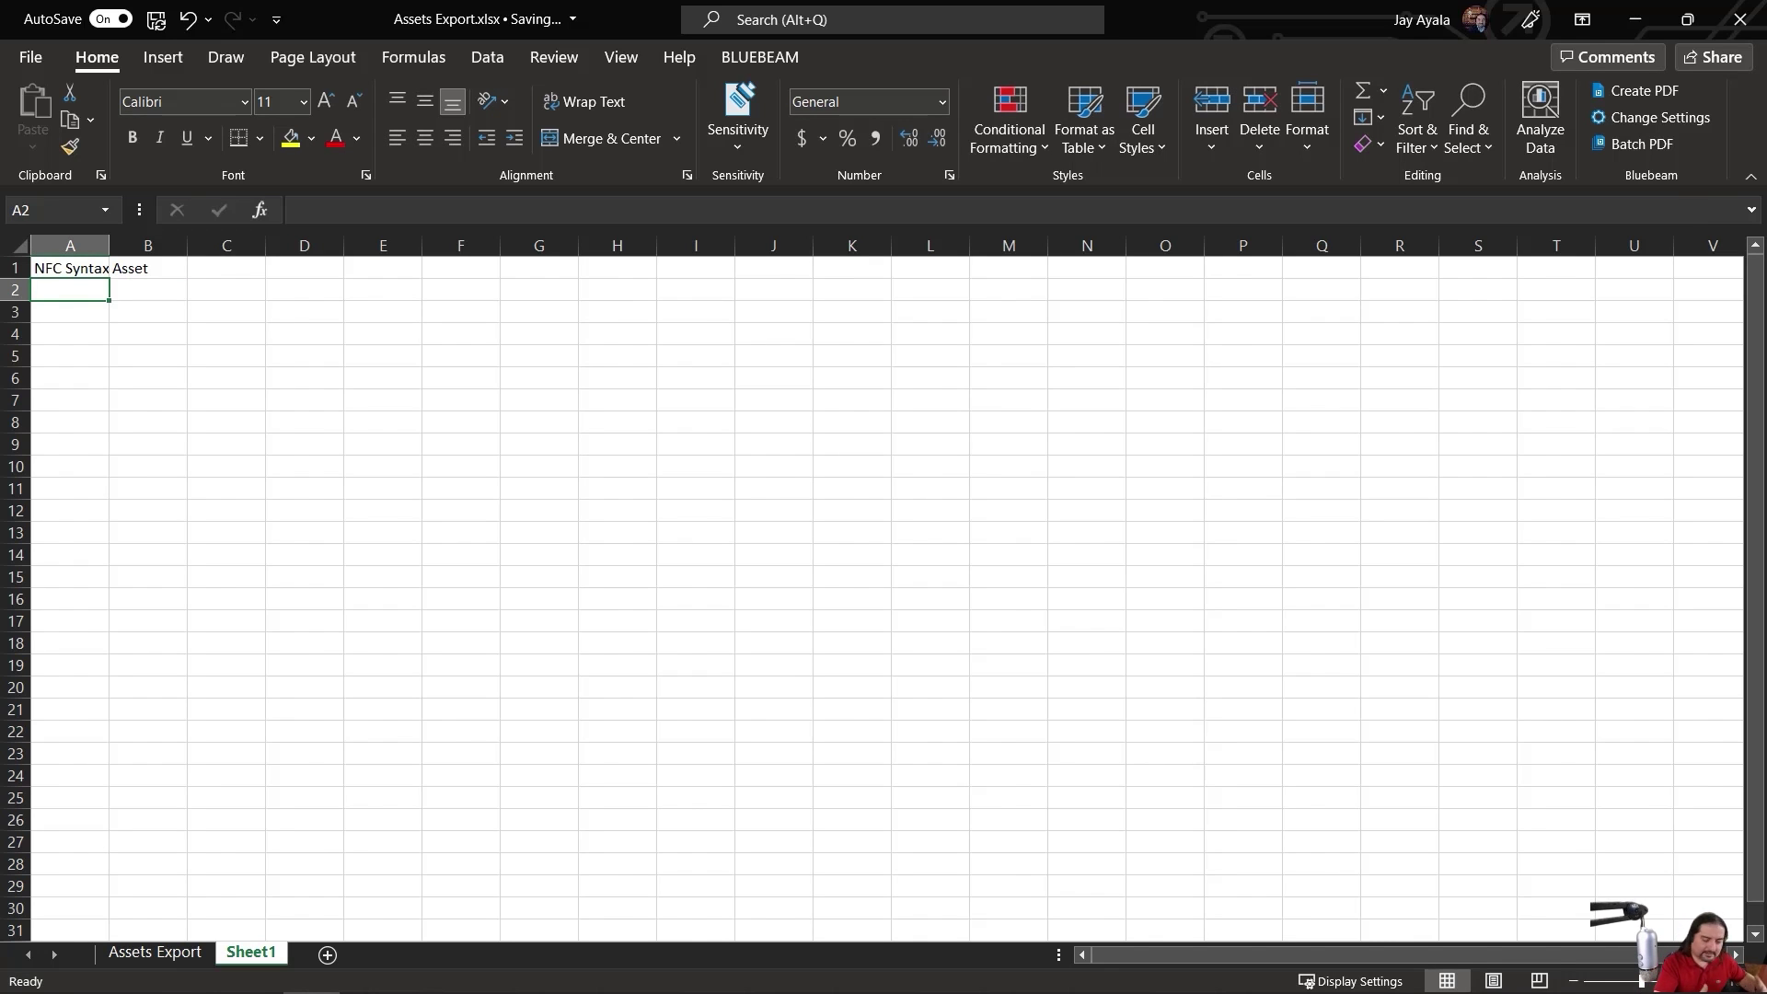
Enter ="adsk-assetuid:" & 'Assets Export'!A2 in A2 and widen column A to fit.
{"action": "type", "text": "=\"\""}
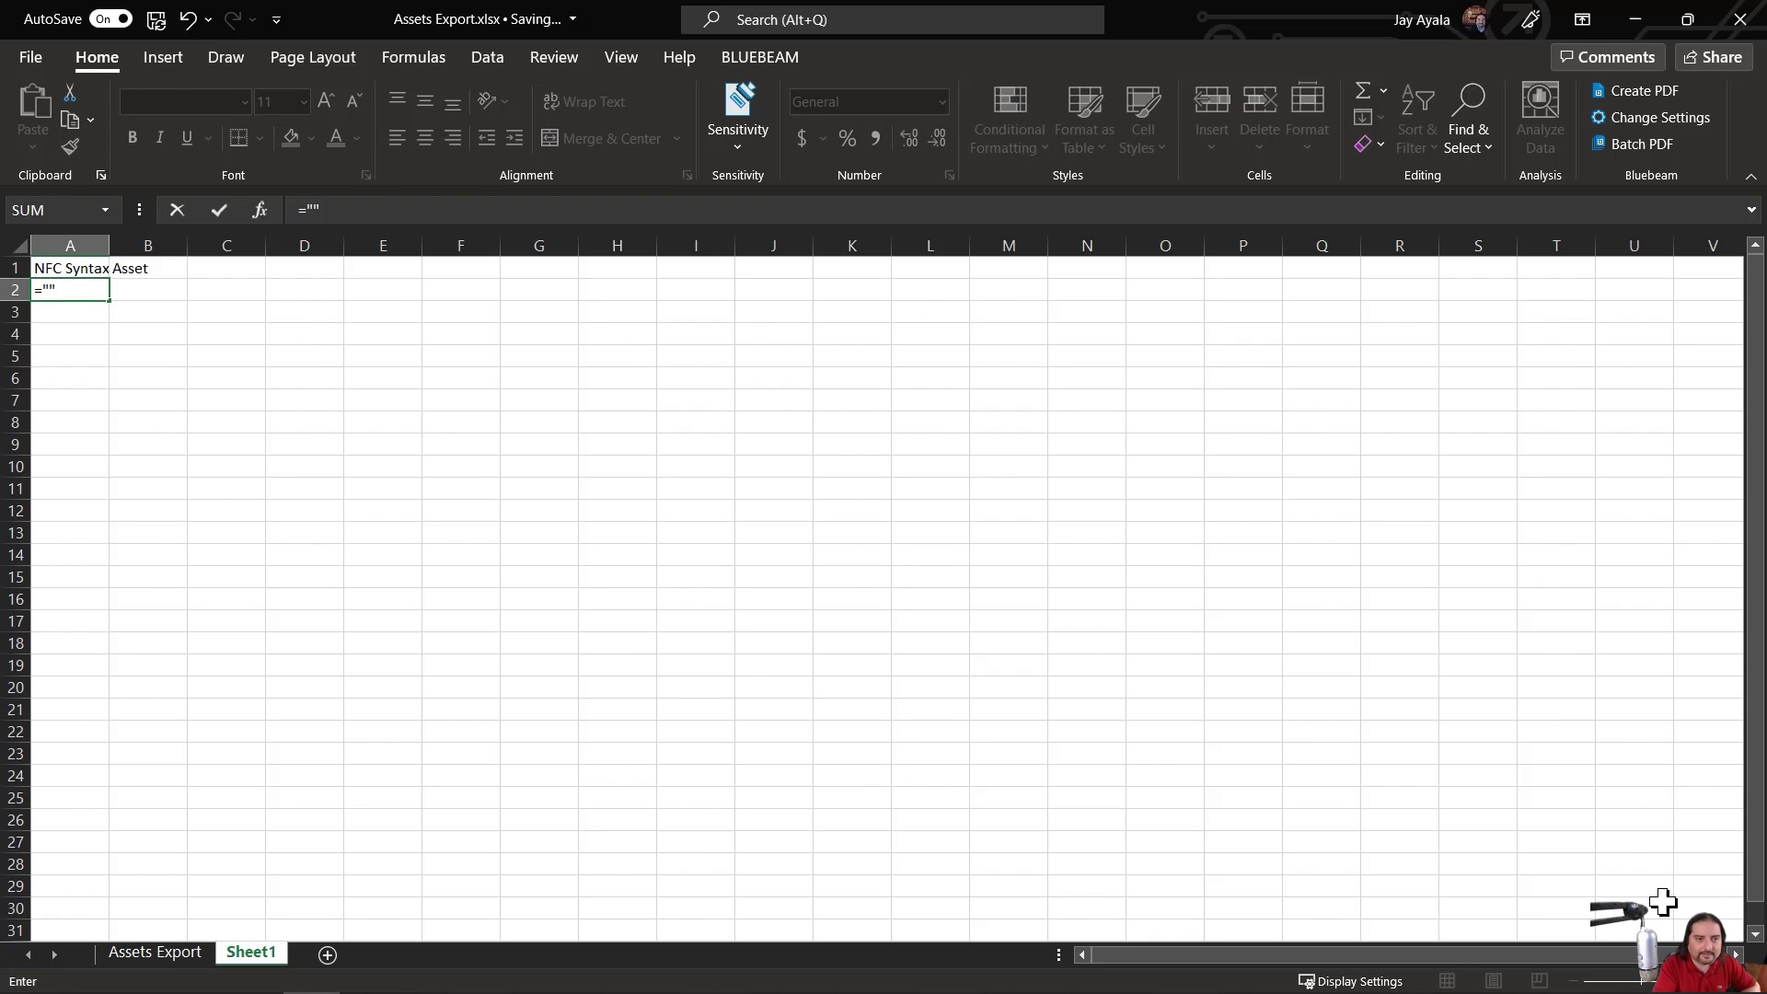
{"action": "left_click", "coordinate": [309, 210]}
{"action": "type", "text": "adsk"}
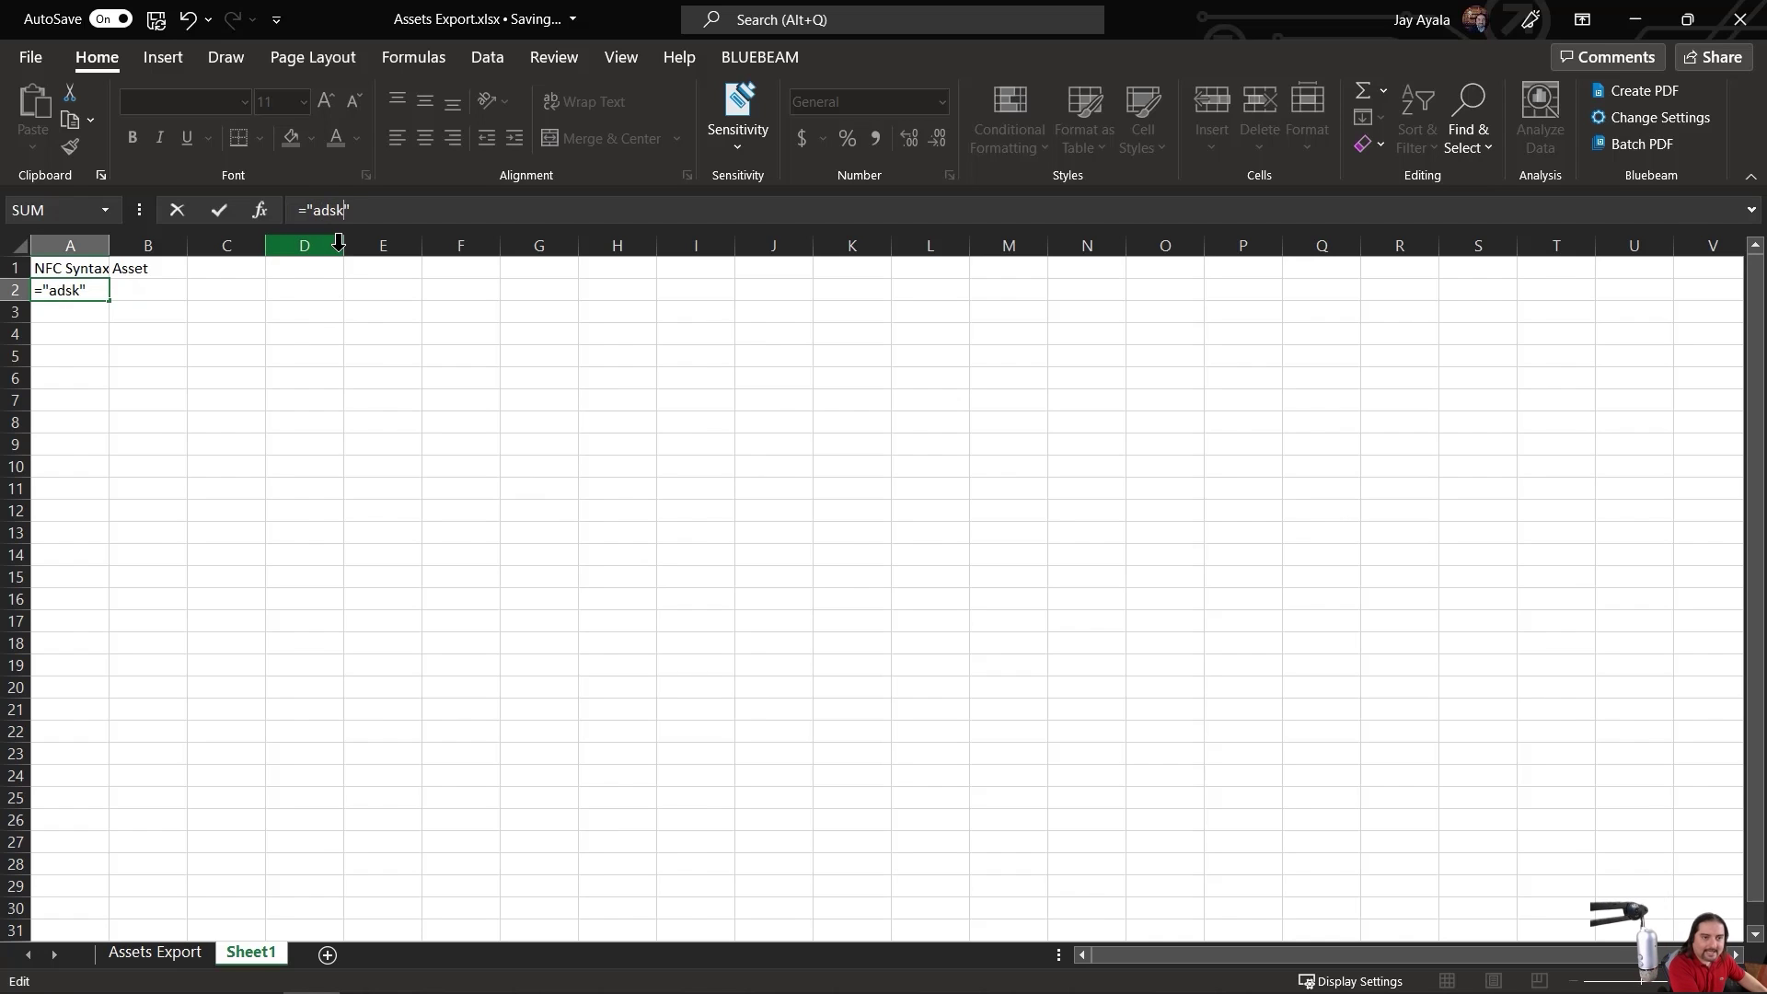
{"action": "type", "text": "-assetuid"}
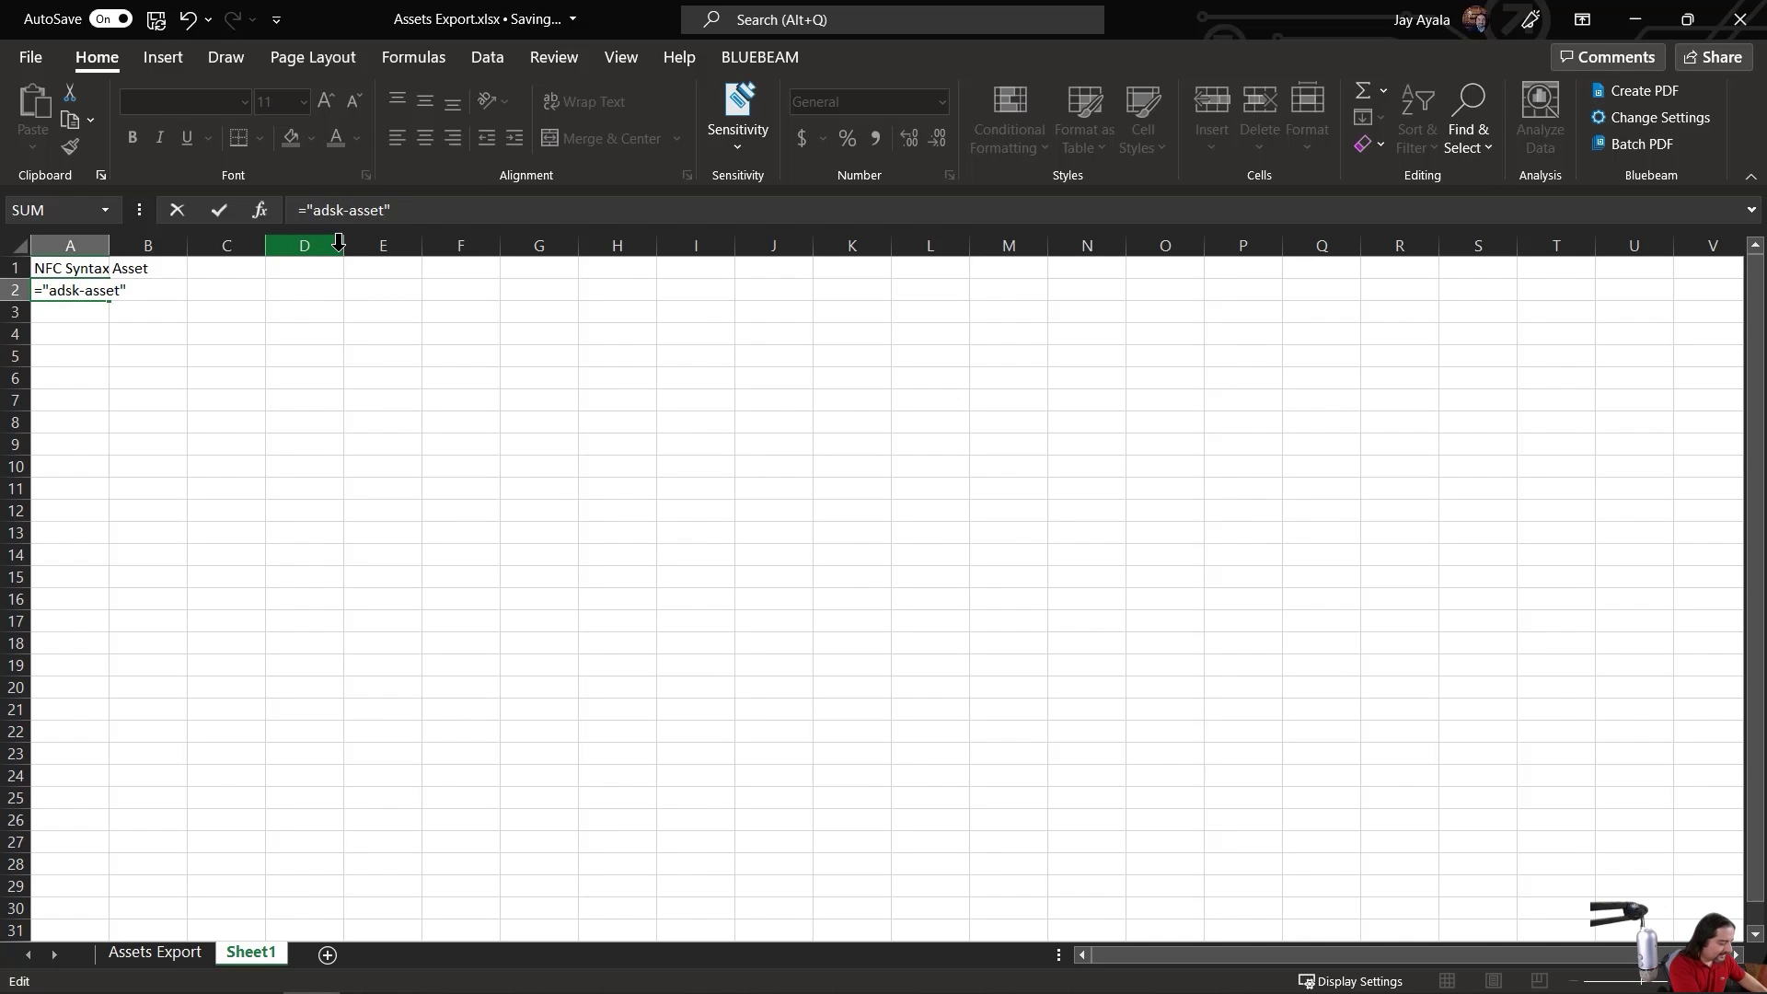
{"action": "type", "text": ":"}
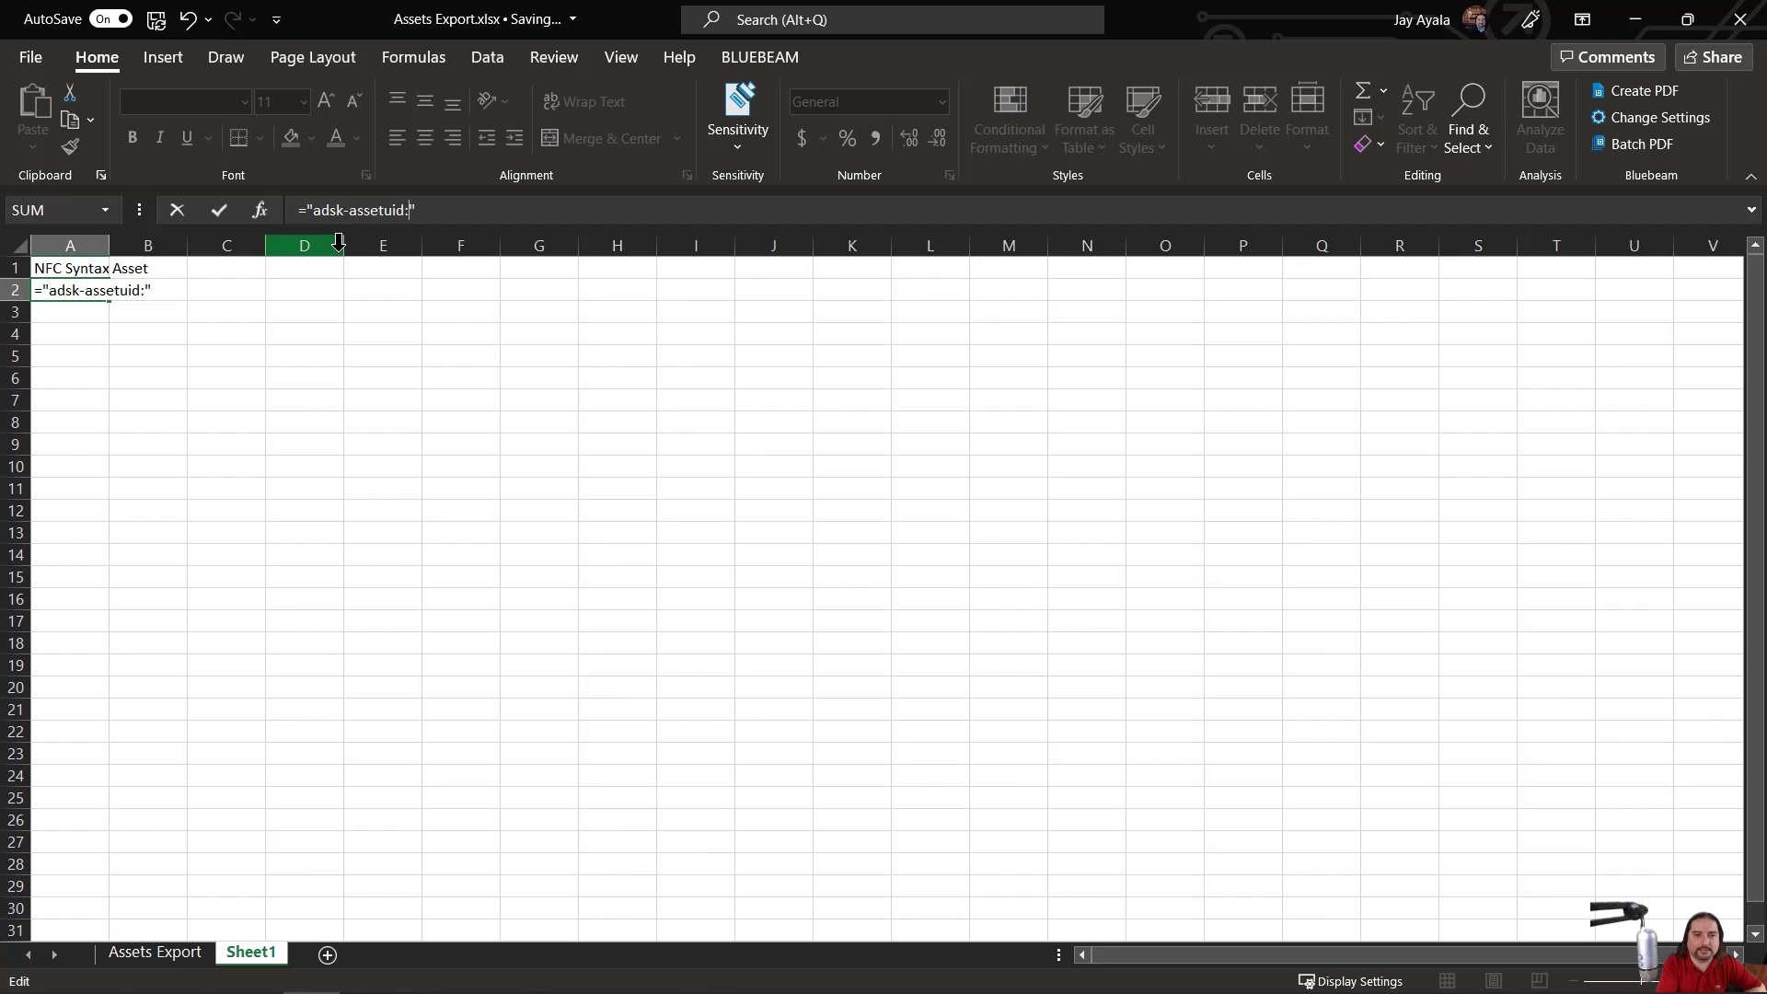
{"action": "left_click", "coordinate": [453, 212]}
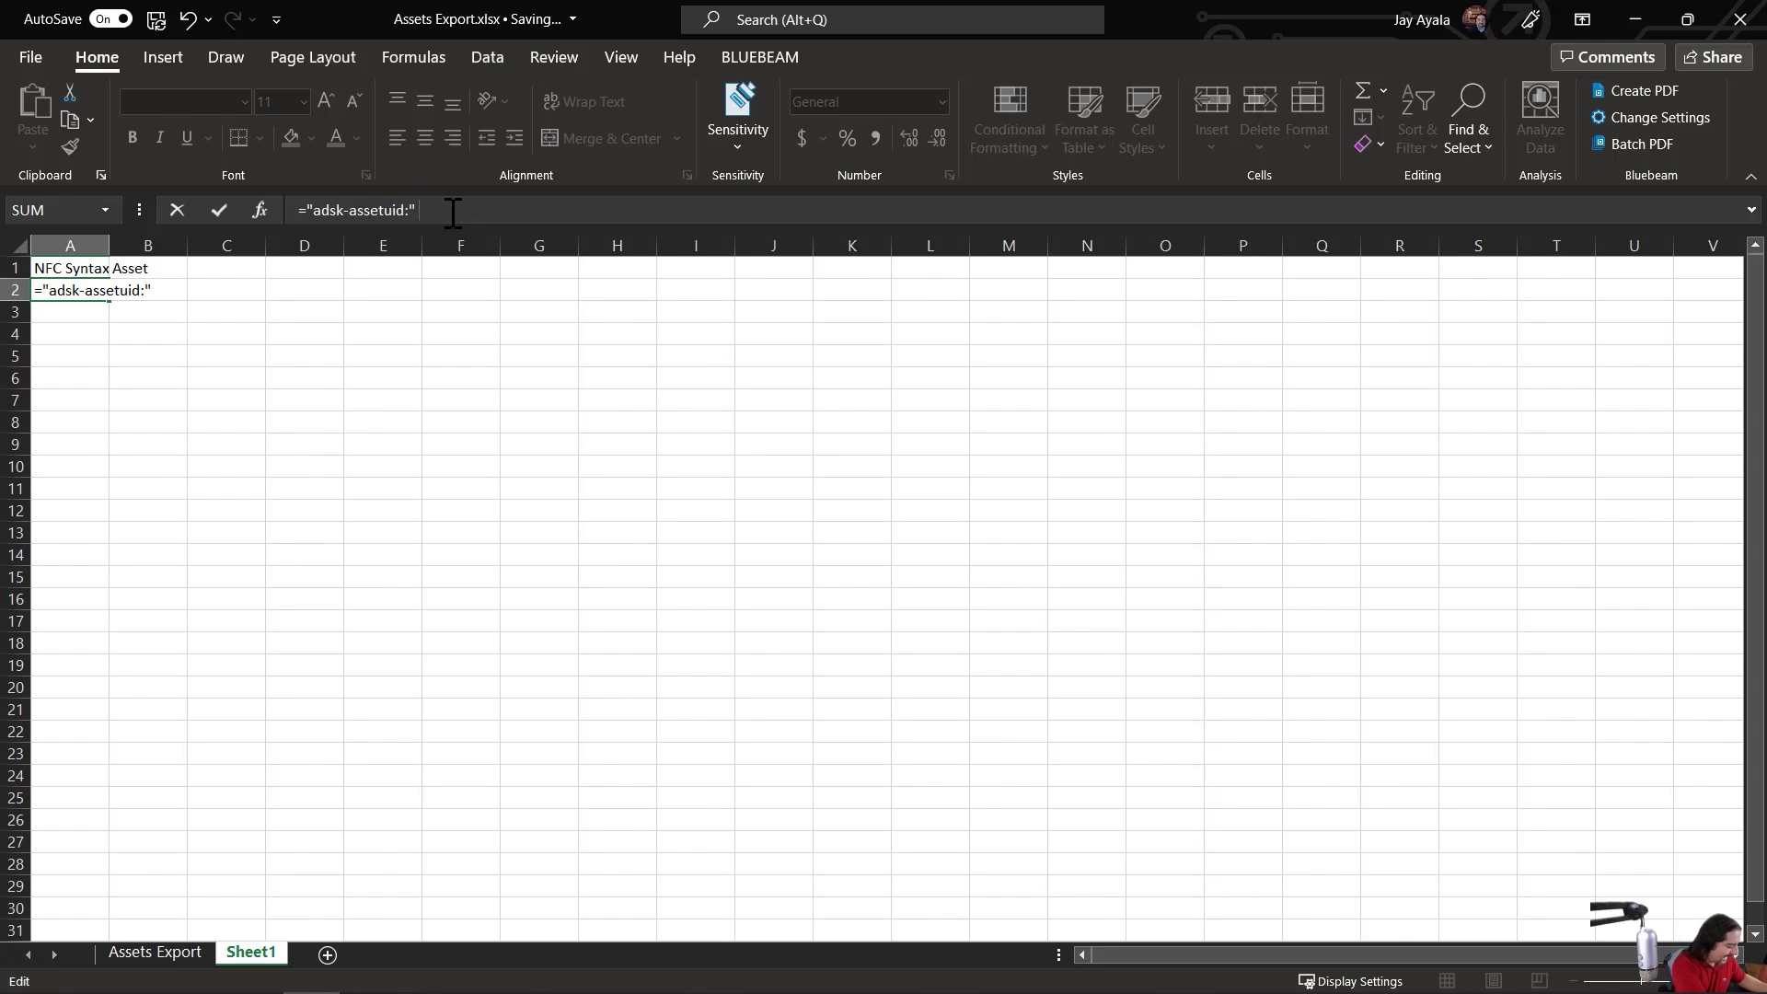
{"action": "type", "text": "&"}
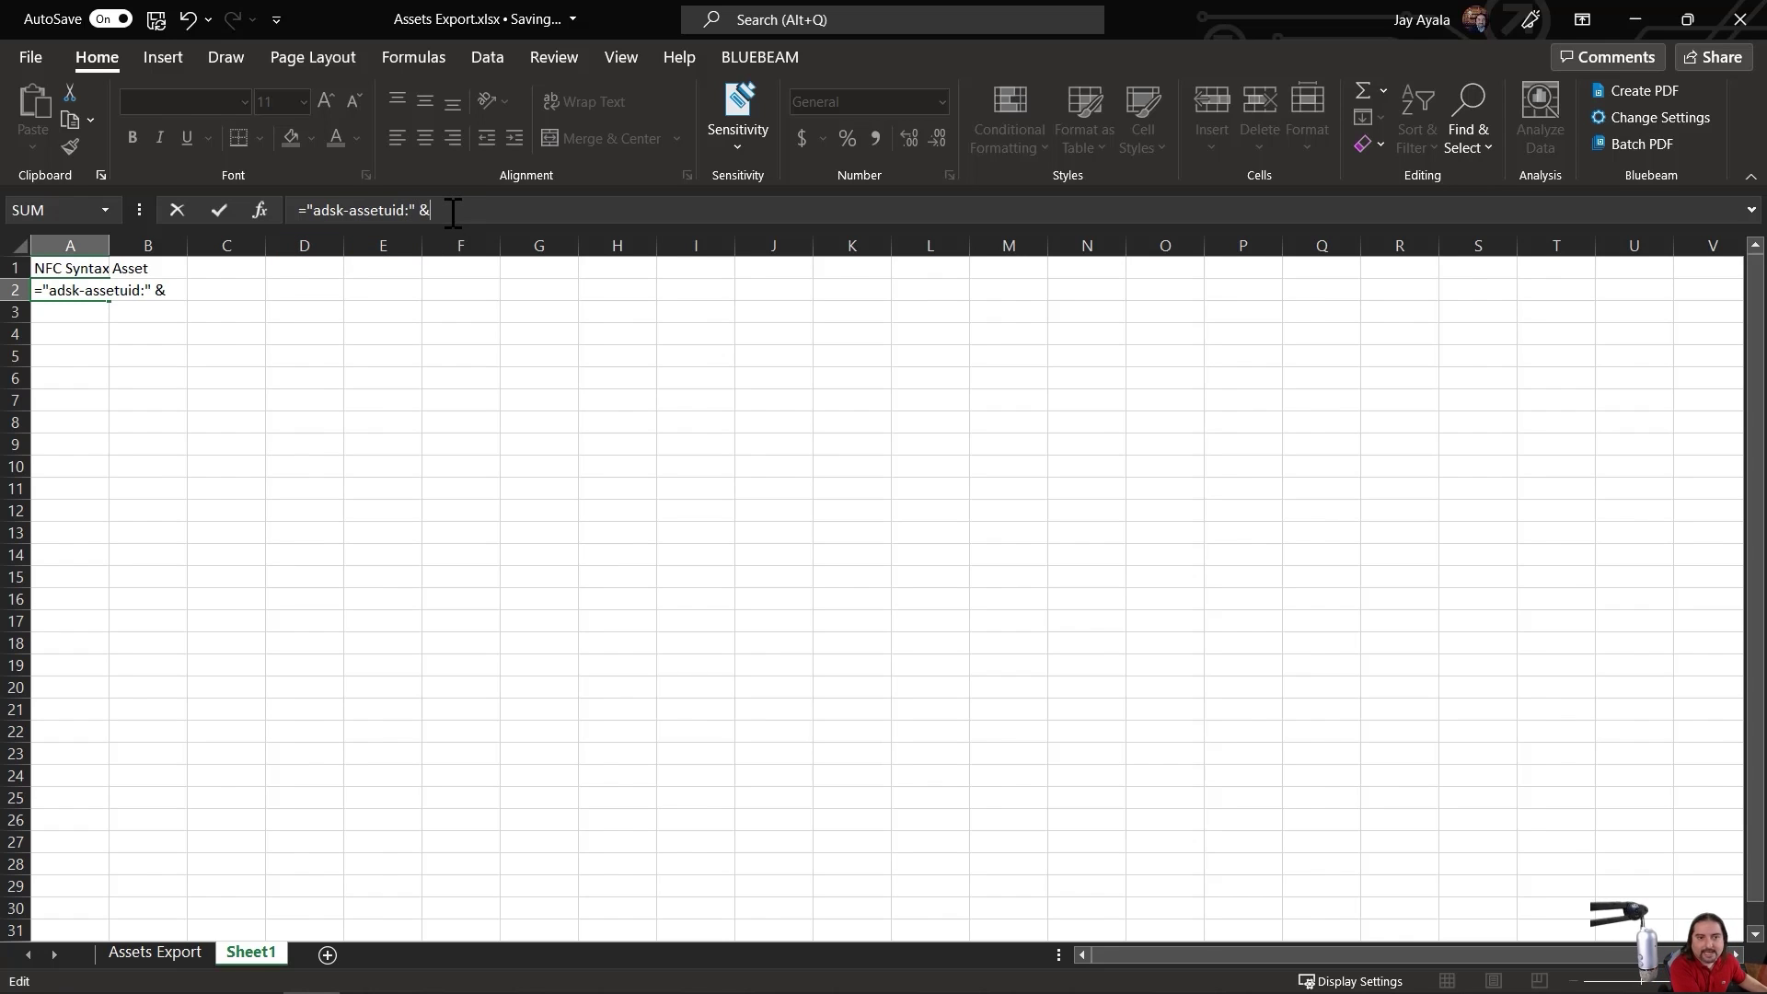
{"action": "left_click", "coordinate": [178, 957]}
{"action": "left_click", "coordinate": [61, 291]}
{"action": "key", "text": "Return"}
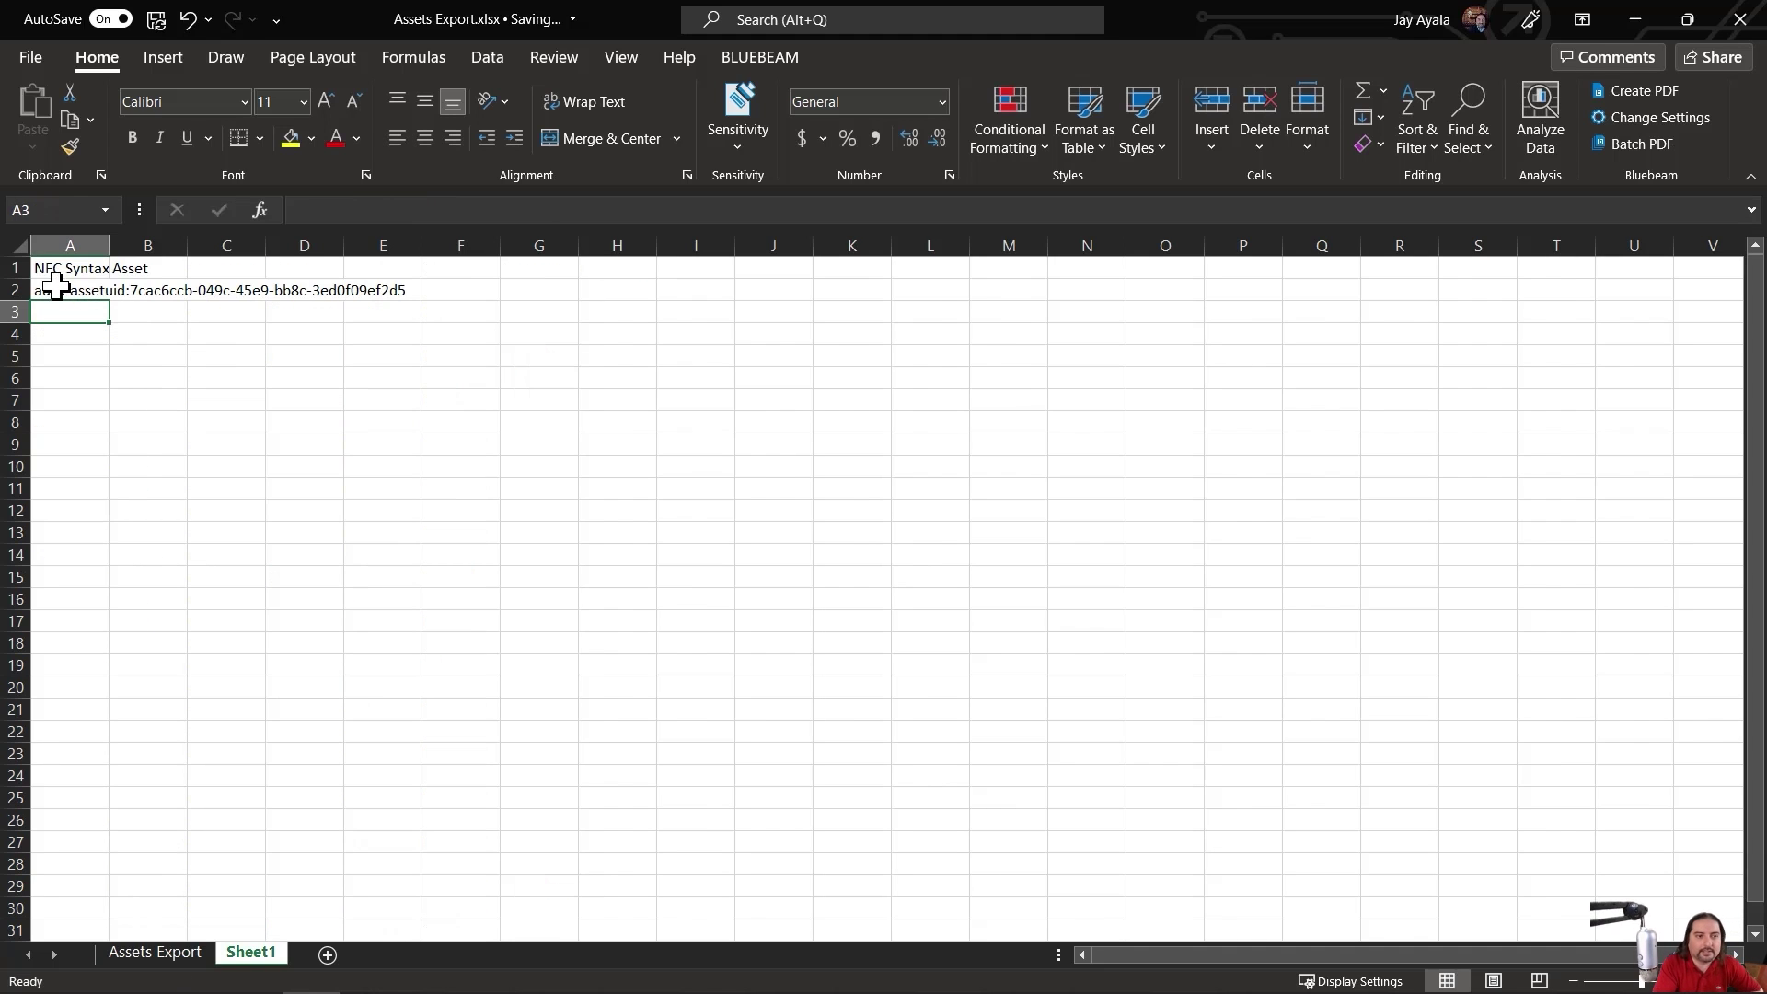
{"action": "double_click", "coordinate": [101, 244]}
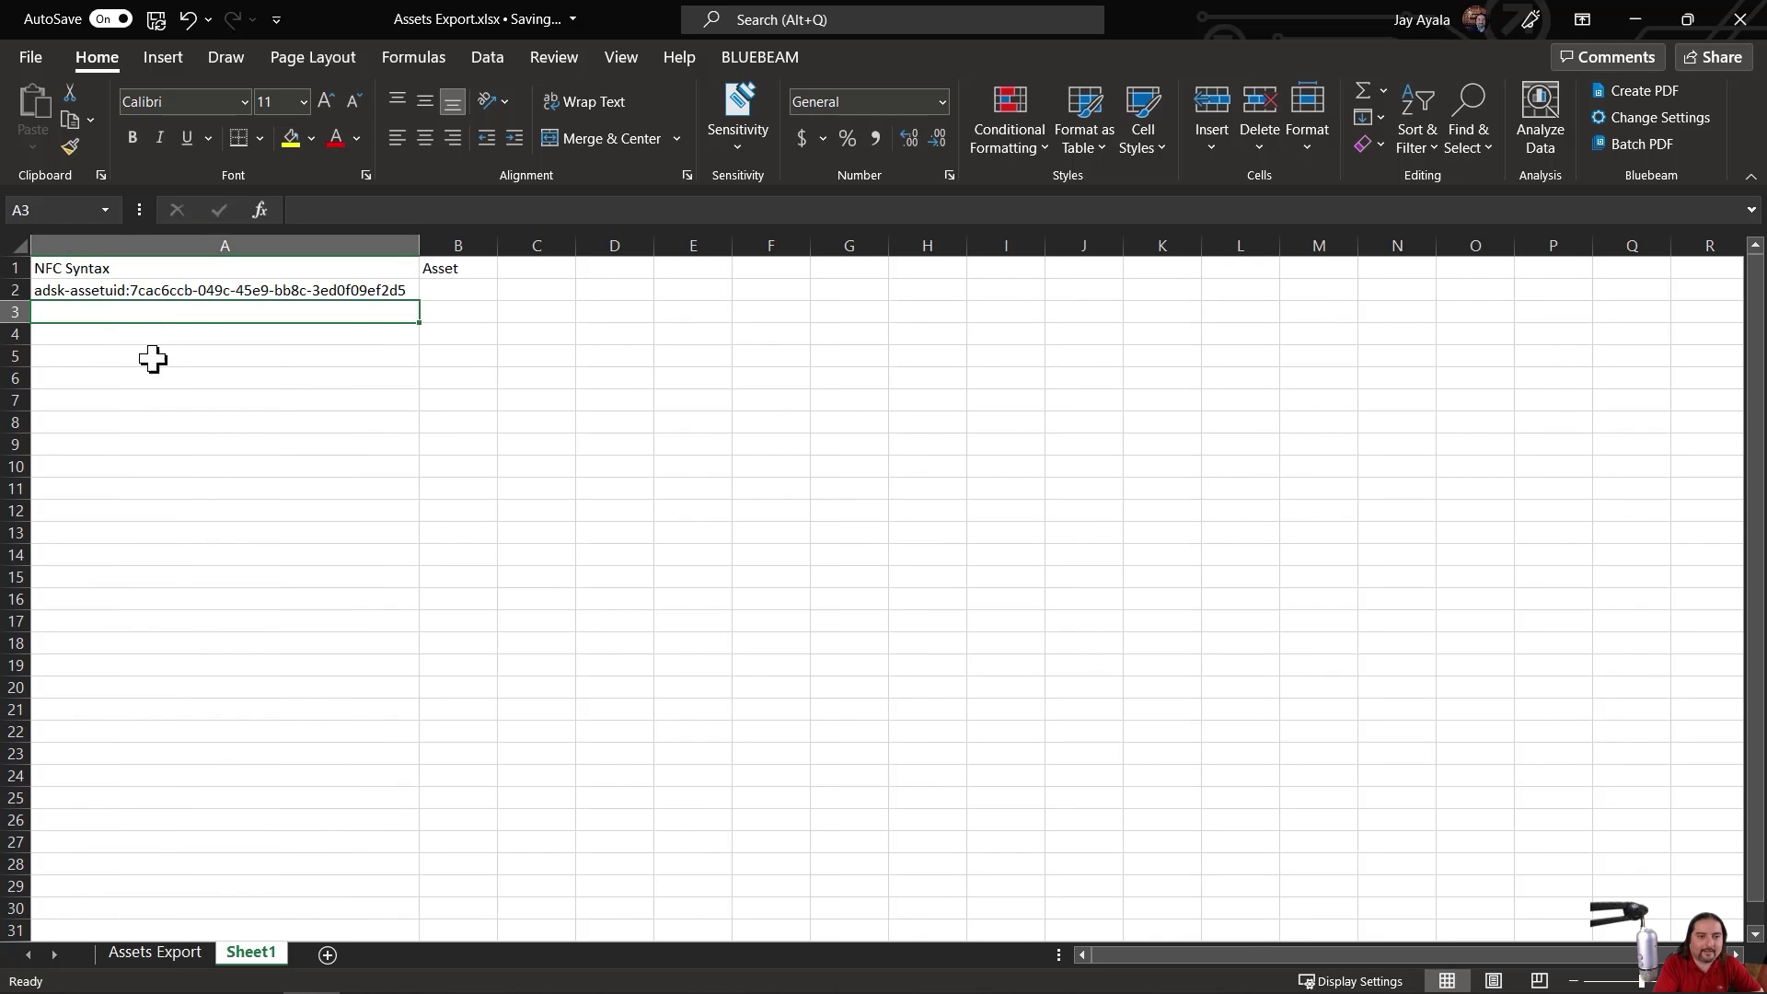
{"action": "left_click", "coordinate": [173, 293]}
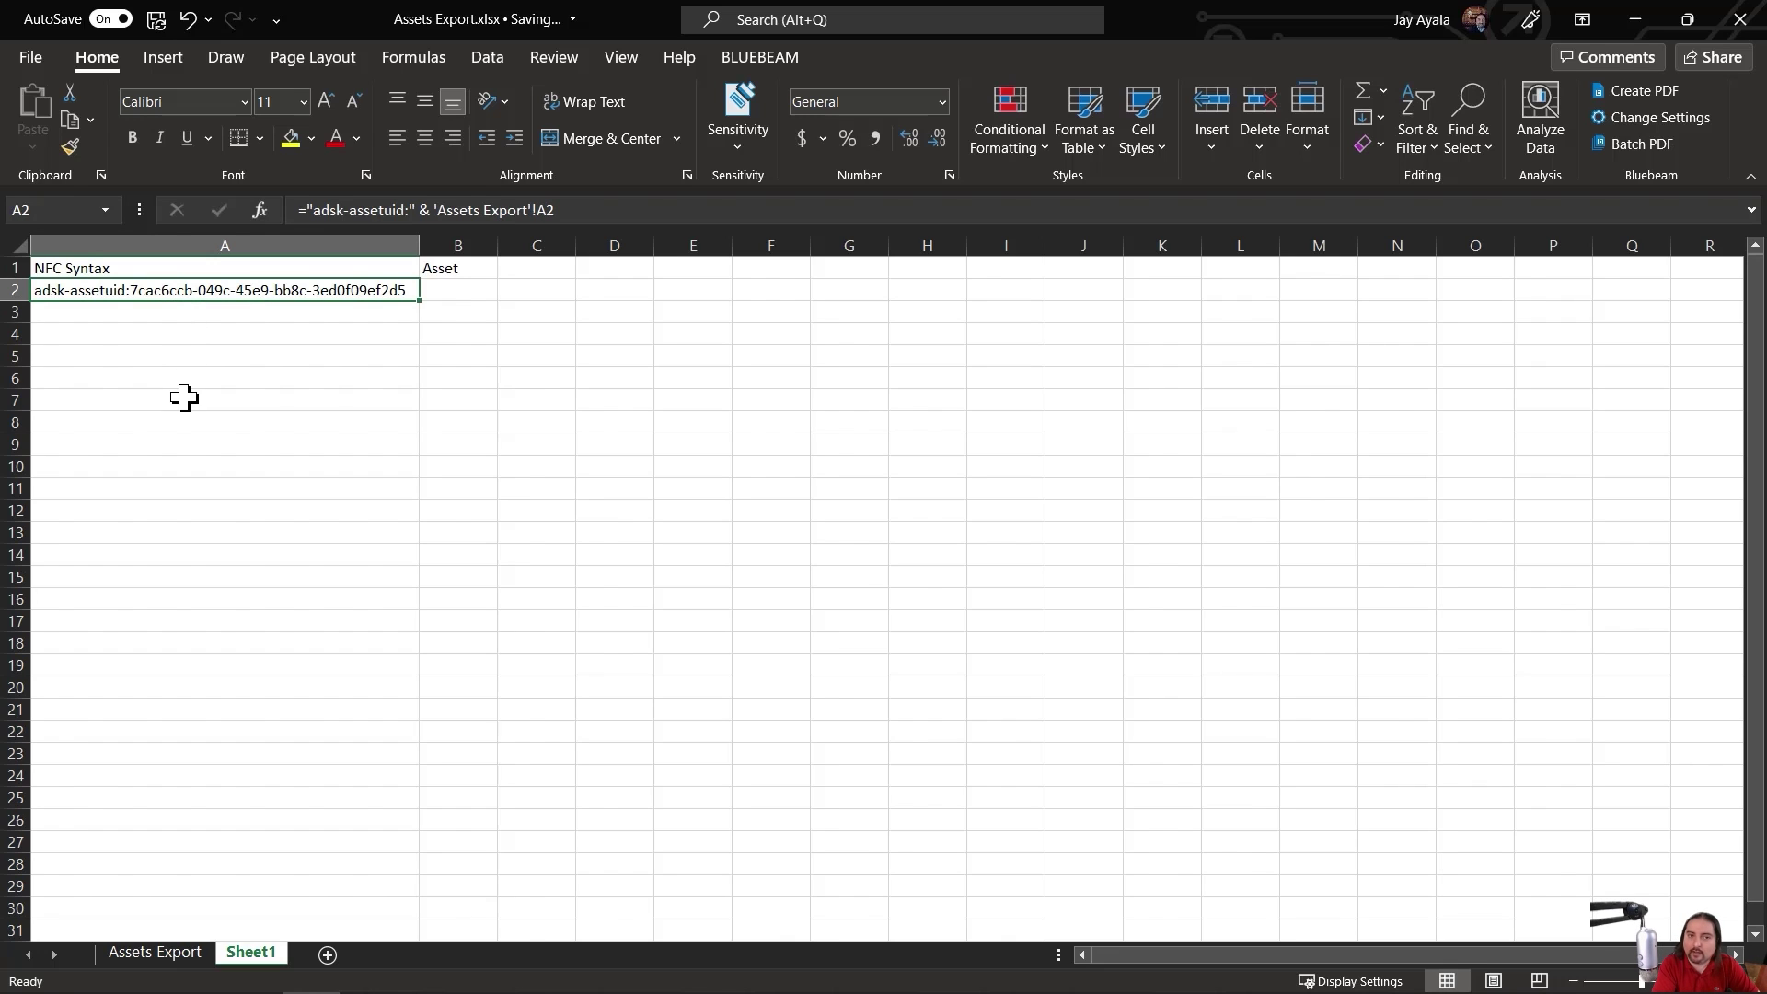
Enter ='Assets Export'!B2 in B2 to pull the first asset's name.
{"action": "left_click", "coordinate": [446, 292]}
{"action": "type", "text": "="}
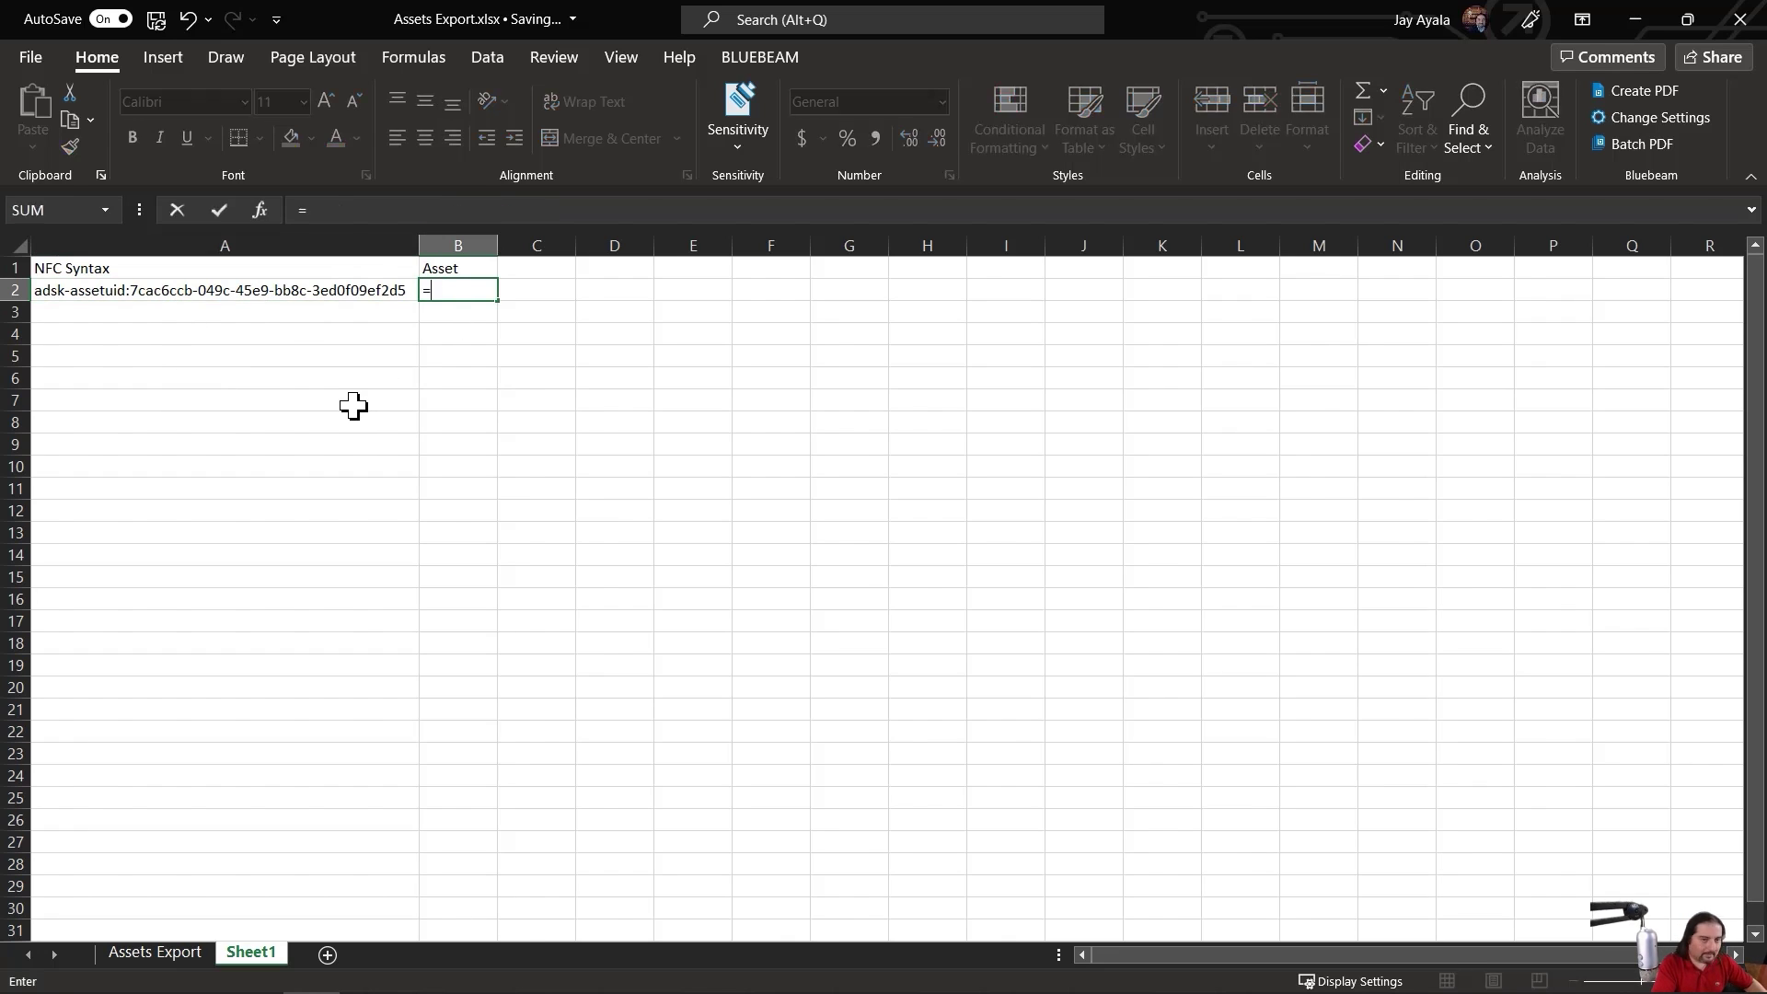
{"action": "left_click", "coordinate": [155, 951]}
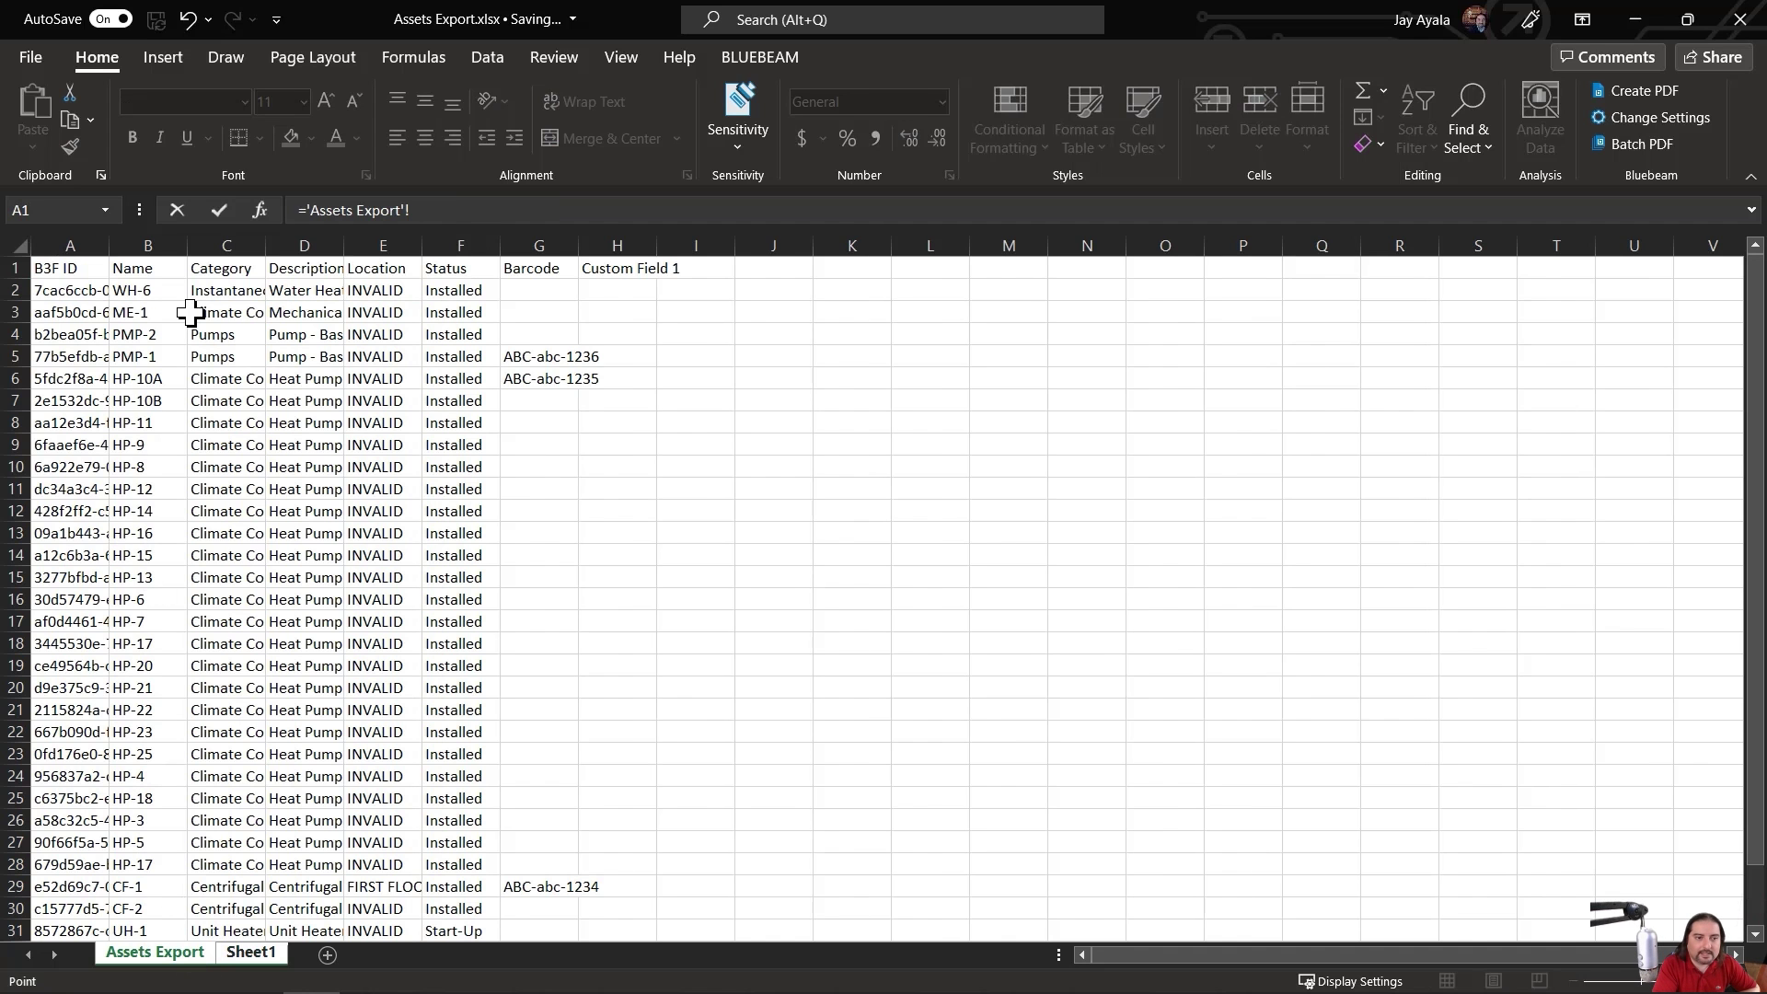
{"action": "left_click", "coordinate": [164, 293]}
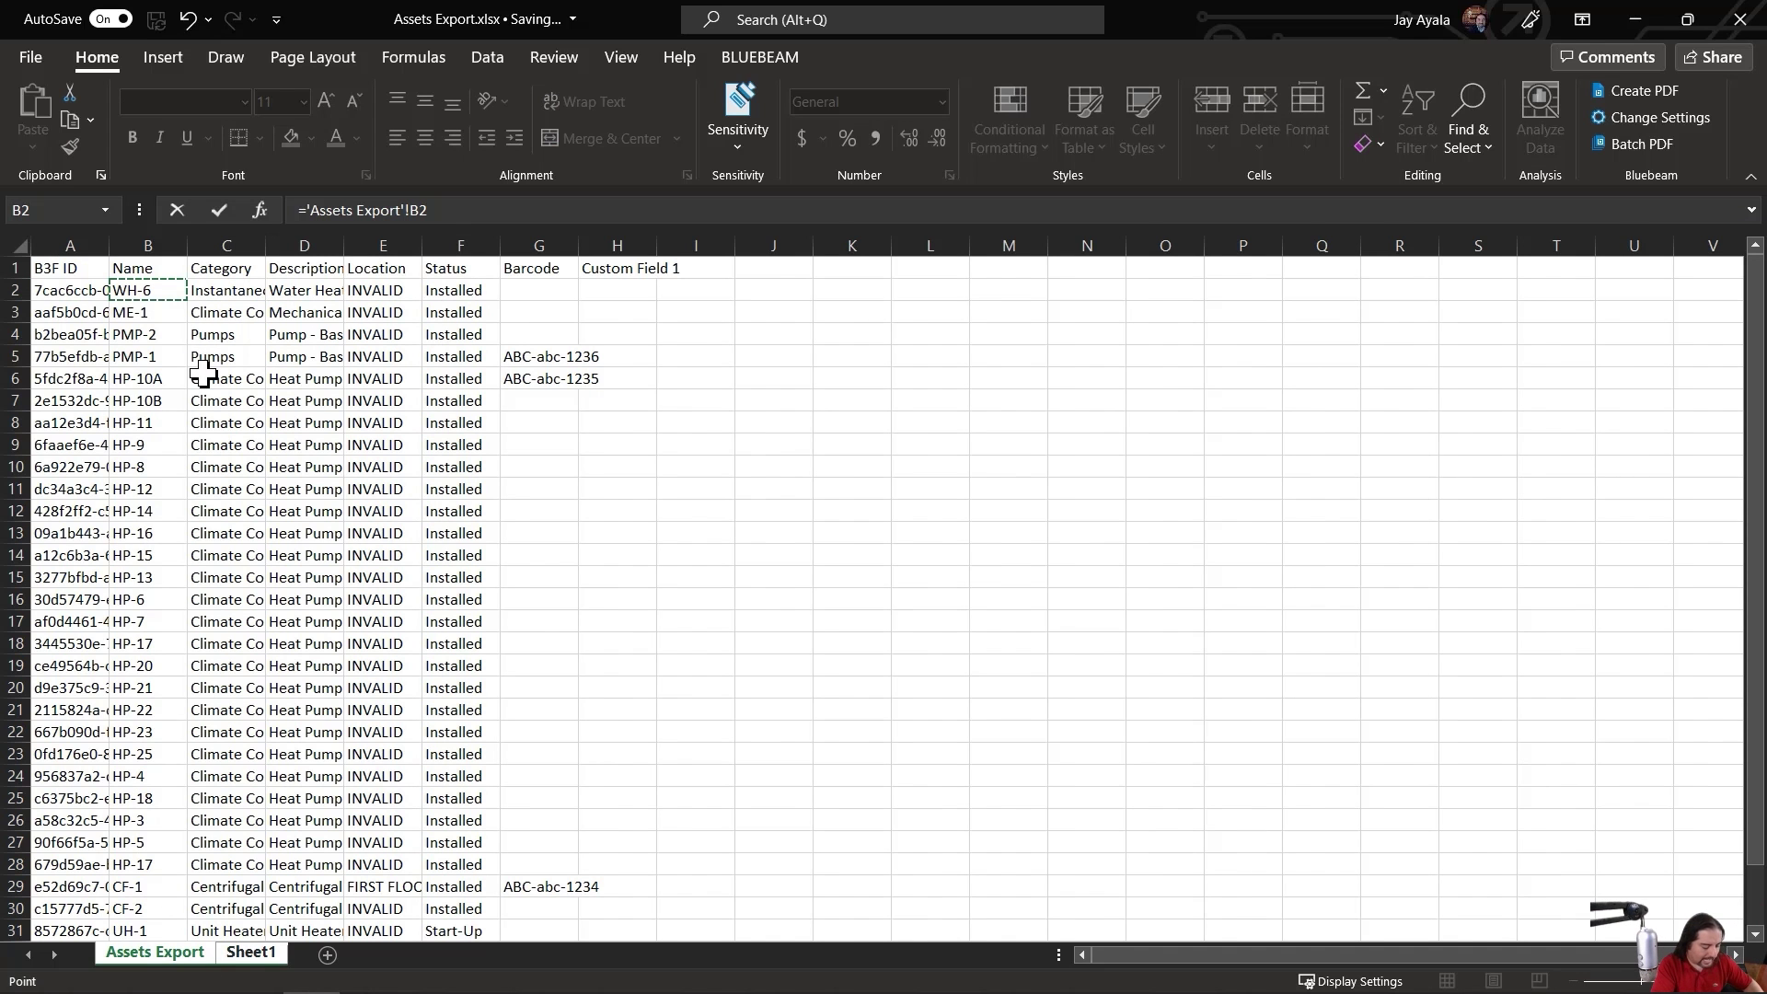
{"action": "key", "text": "Return"}
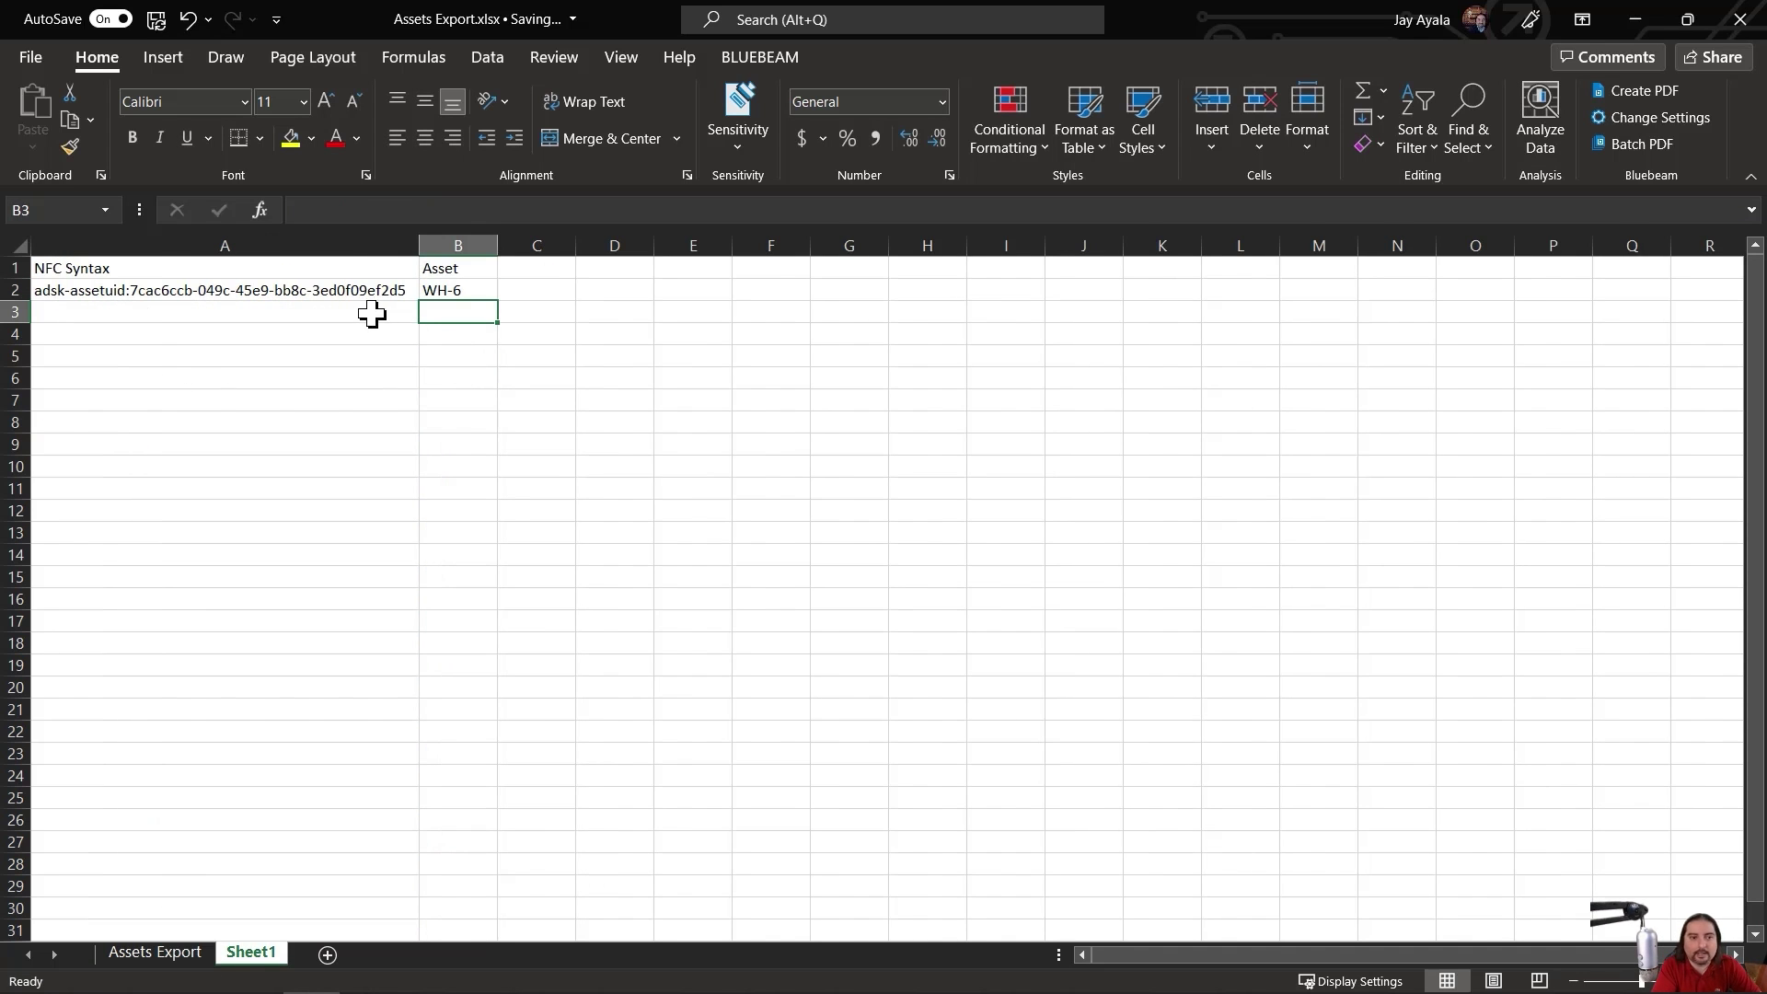
Fill the A2:B2 formulas down through row 34.
{"action": "left_click_drag", "start_coordinate": [372, 291], "coordinate": [453, 914]}
{"action": "left_click", "coordinate": [447, 776]}
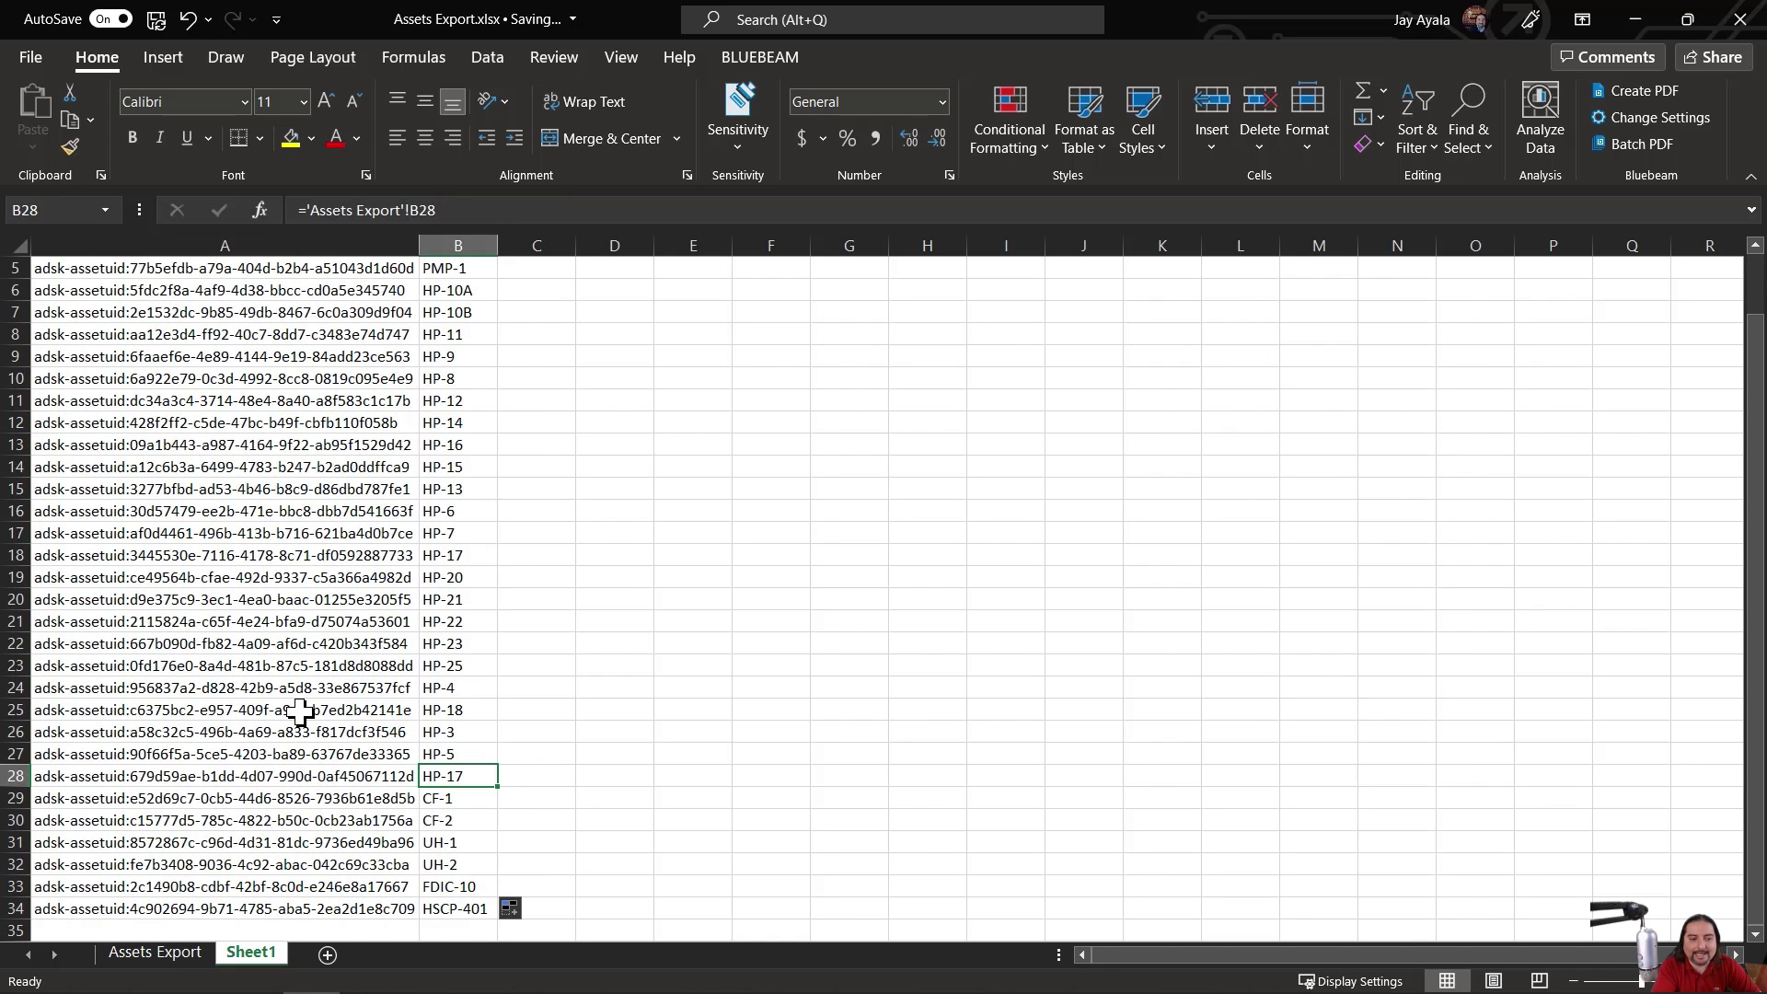
{"action": "scroll", "coordinate": [304, 709], "scroll_direction": "up", "scroll_amount": 2}
{"action": "left_click", "coordinate": [204, 296]}
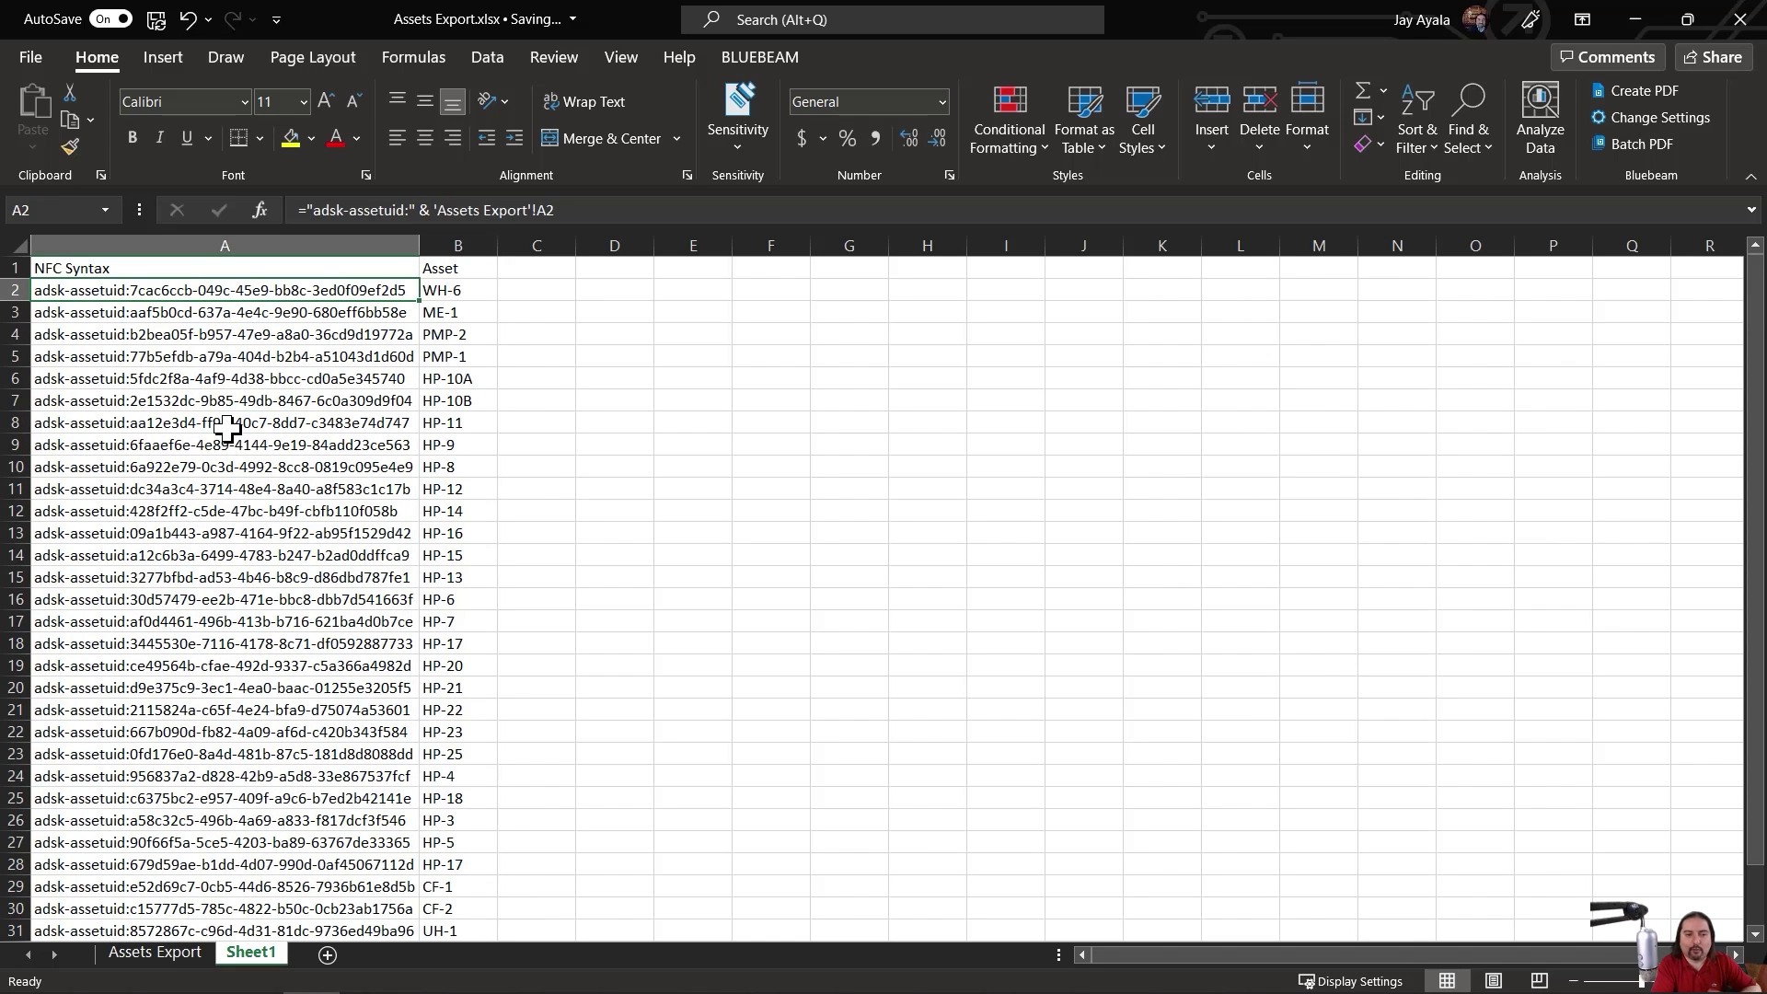
{"action": "left_click", "coordinate": [441, 291]}
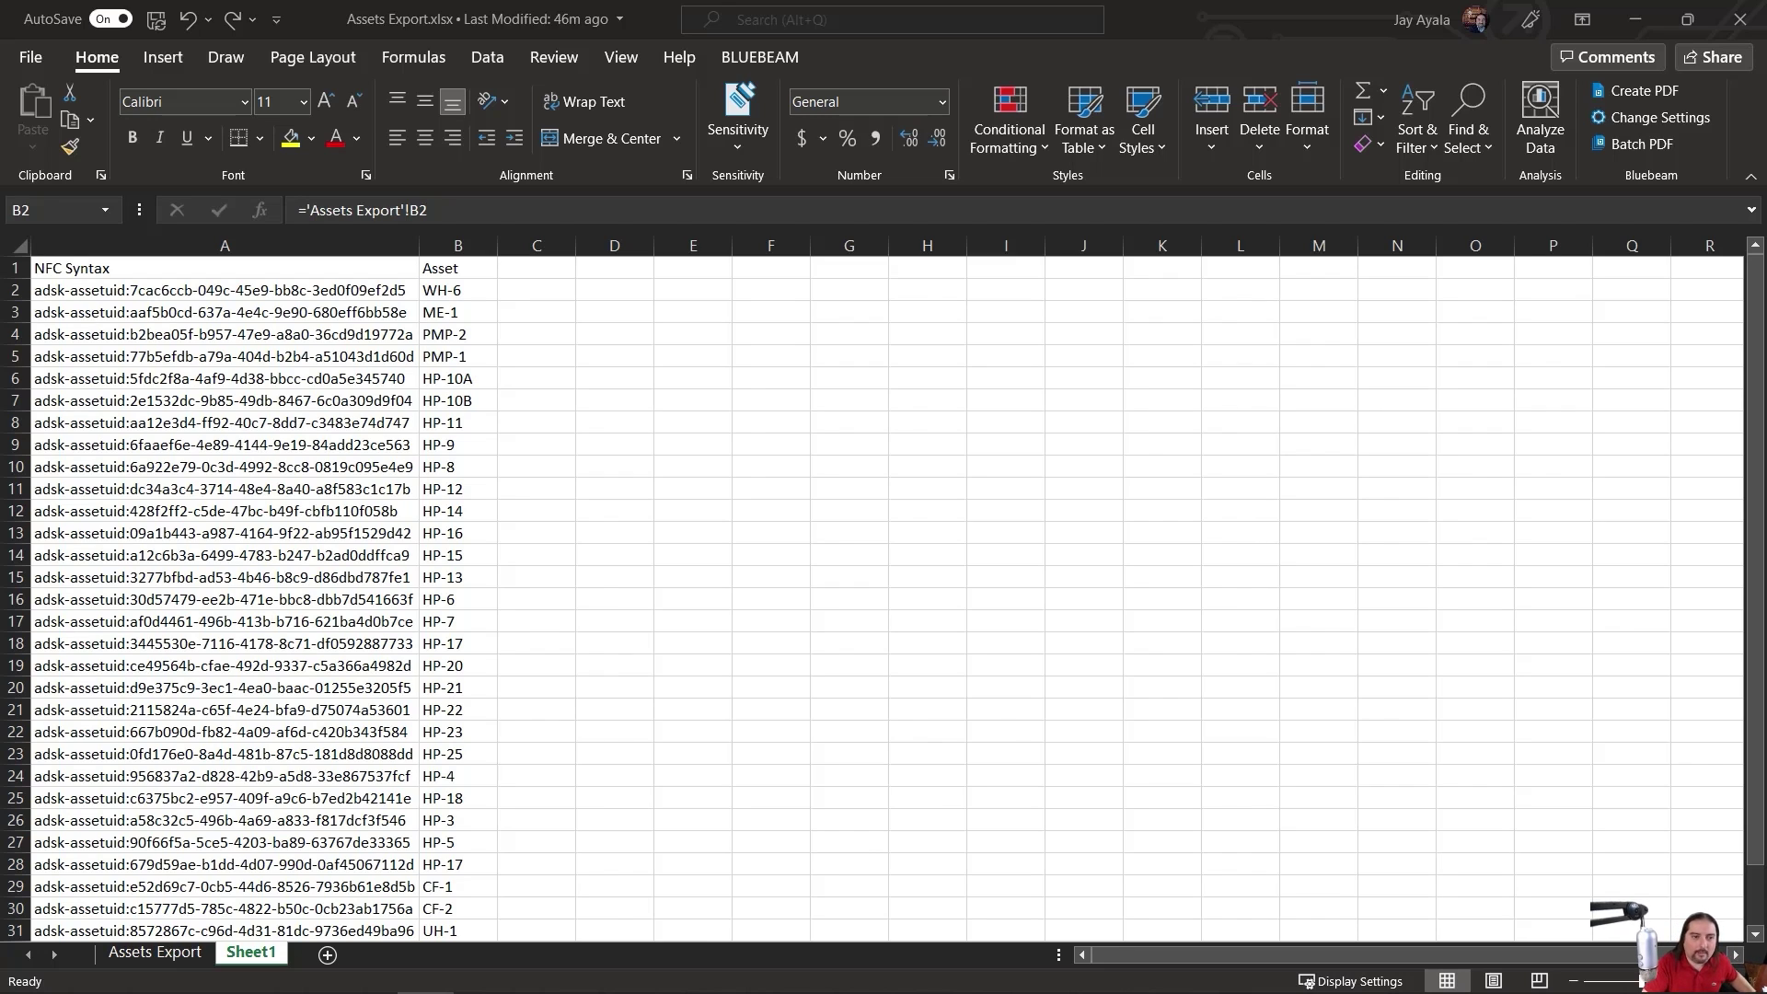
{"action": "key", "text": "ctrl"}
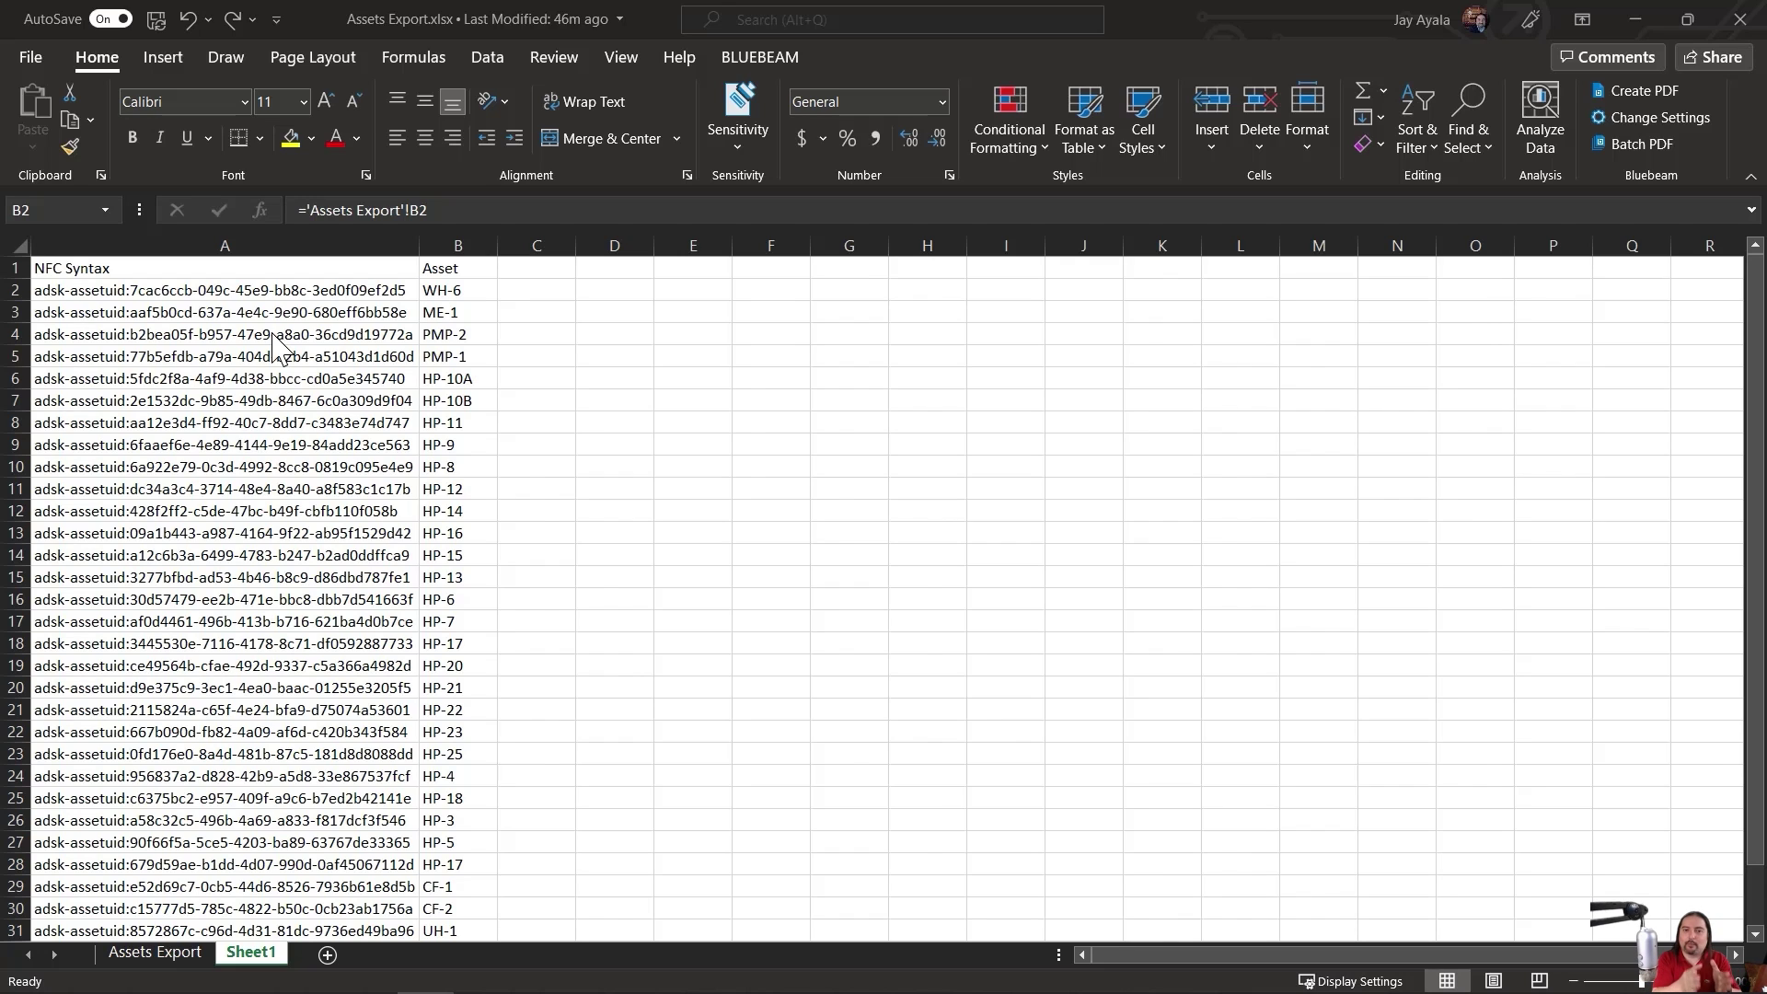
Choose CSV (comma delimited) as the export file type for Sheet1.
{"action": "left_click", "coordinate": [311, 267]}
{"action": "left_click", "coordinate": [442, 267]}
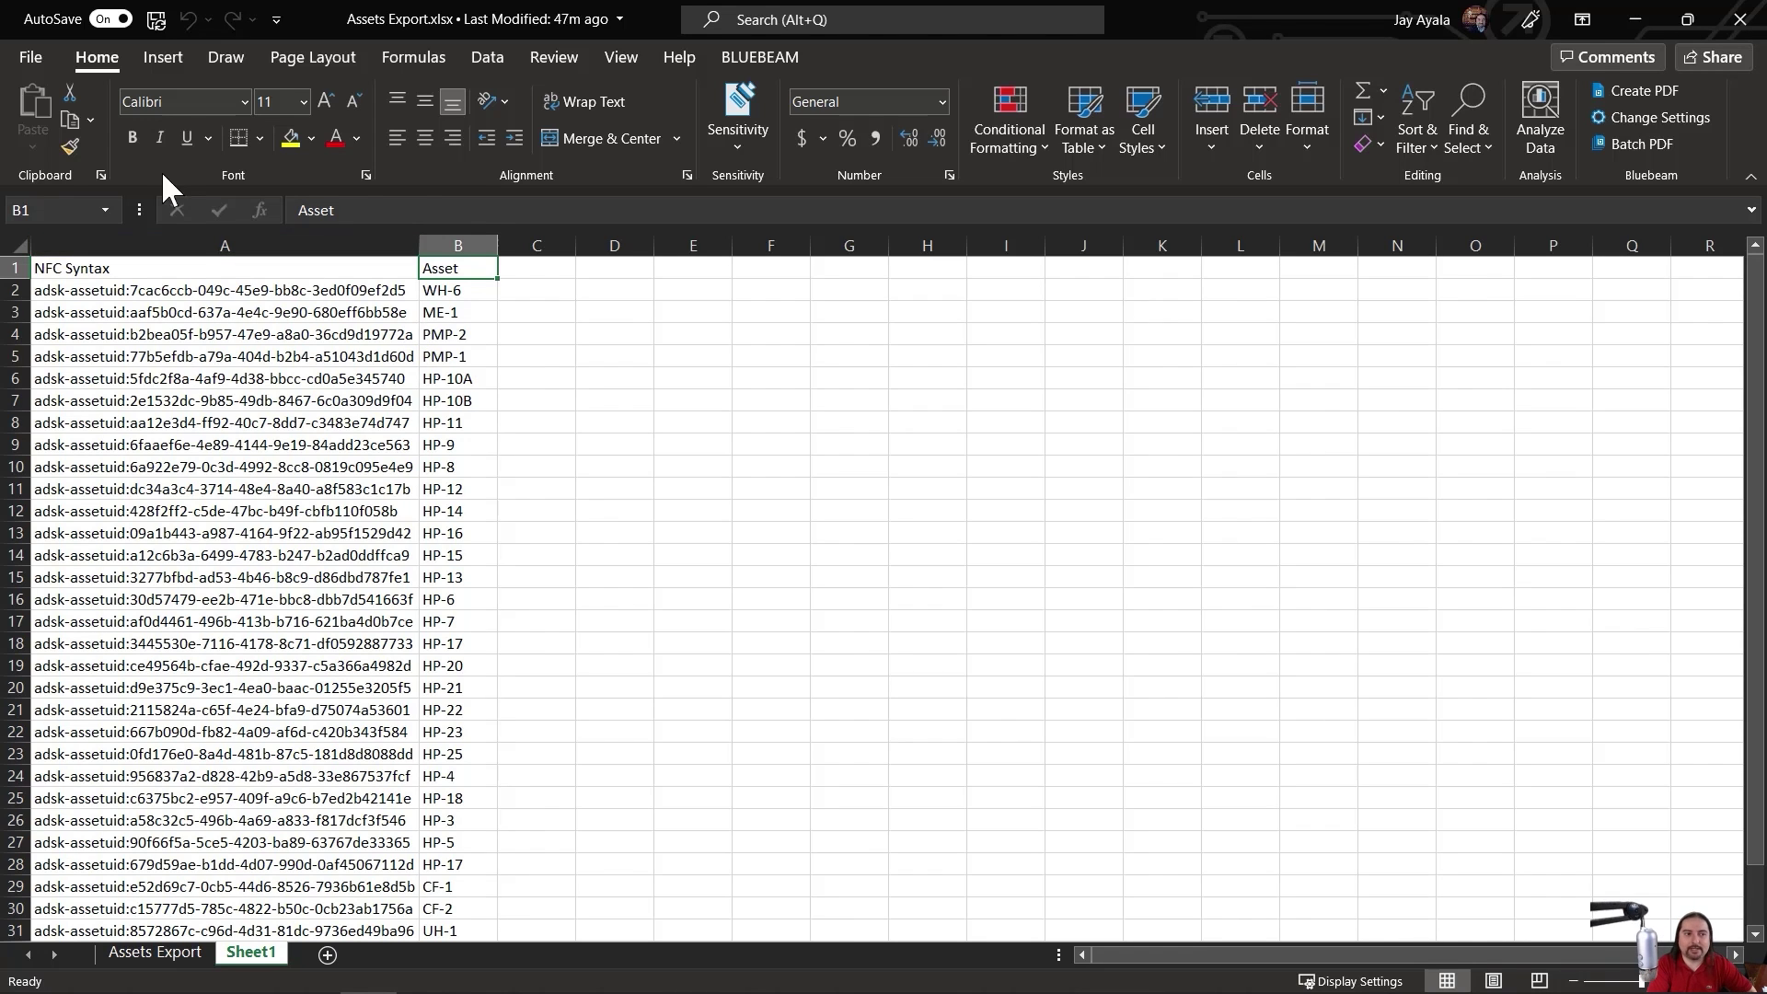
{"action": "left_click", "coordinate": [34, 59]}
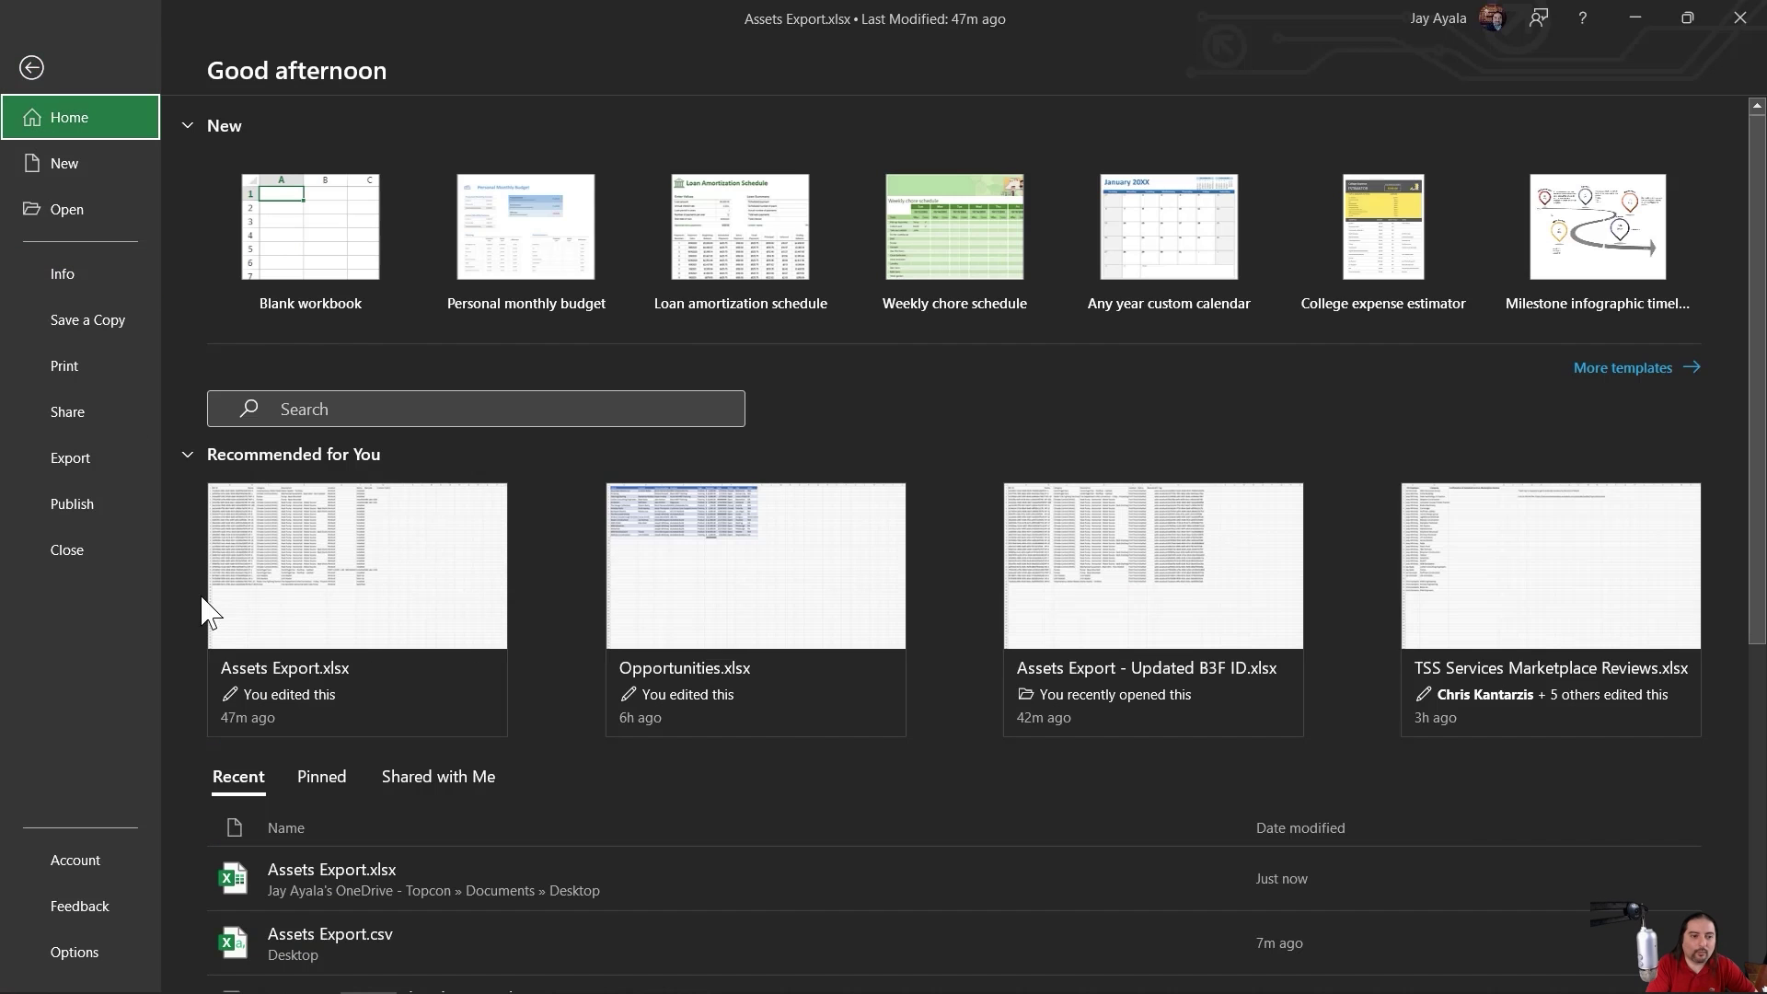
{"action": "left_click", "coordinate": [98, 462]}
{"action": "left_click", "coordinate": [372, 230]}
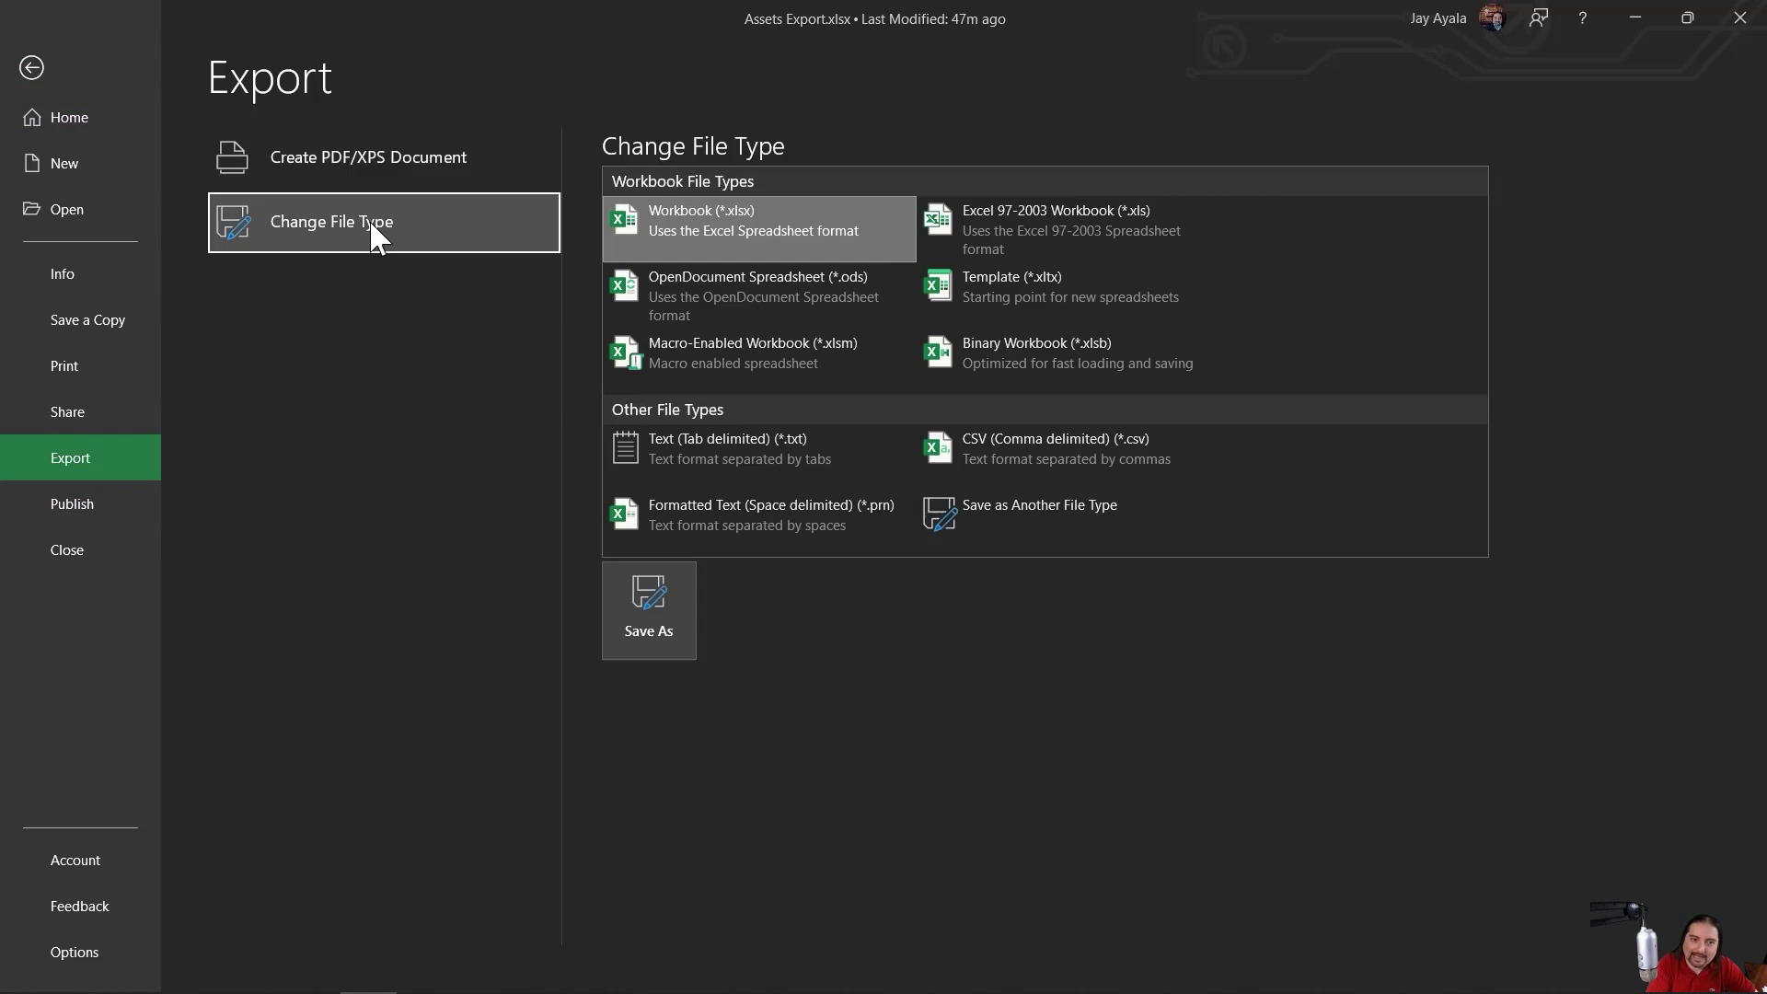
{"action": "left_click", "coordinate": [1073, 456]}
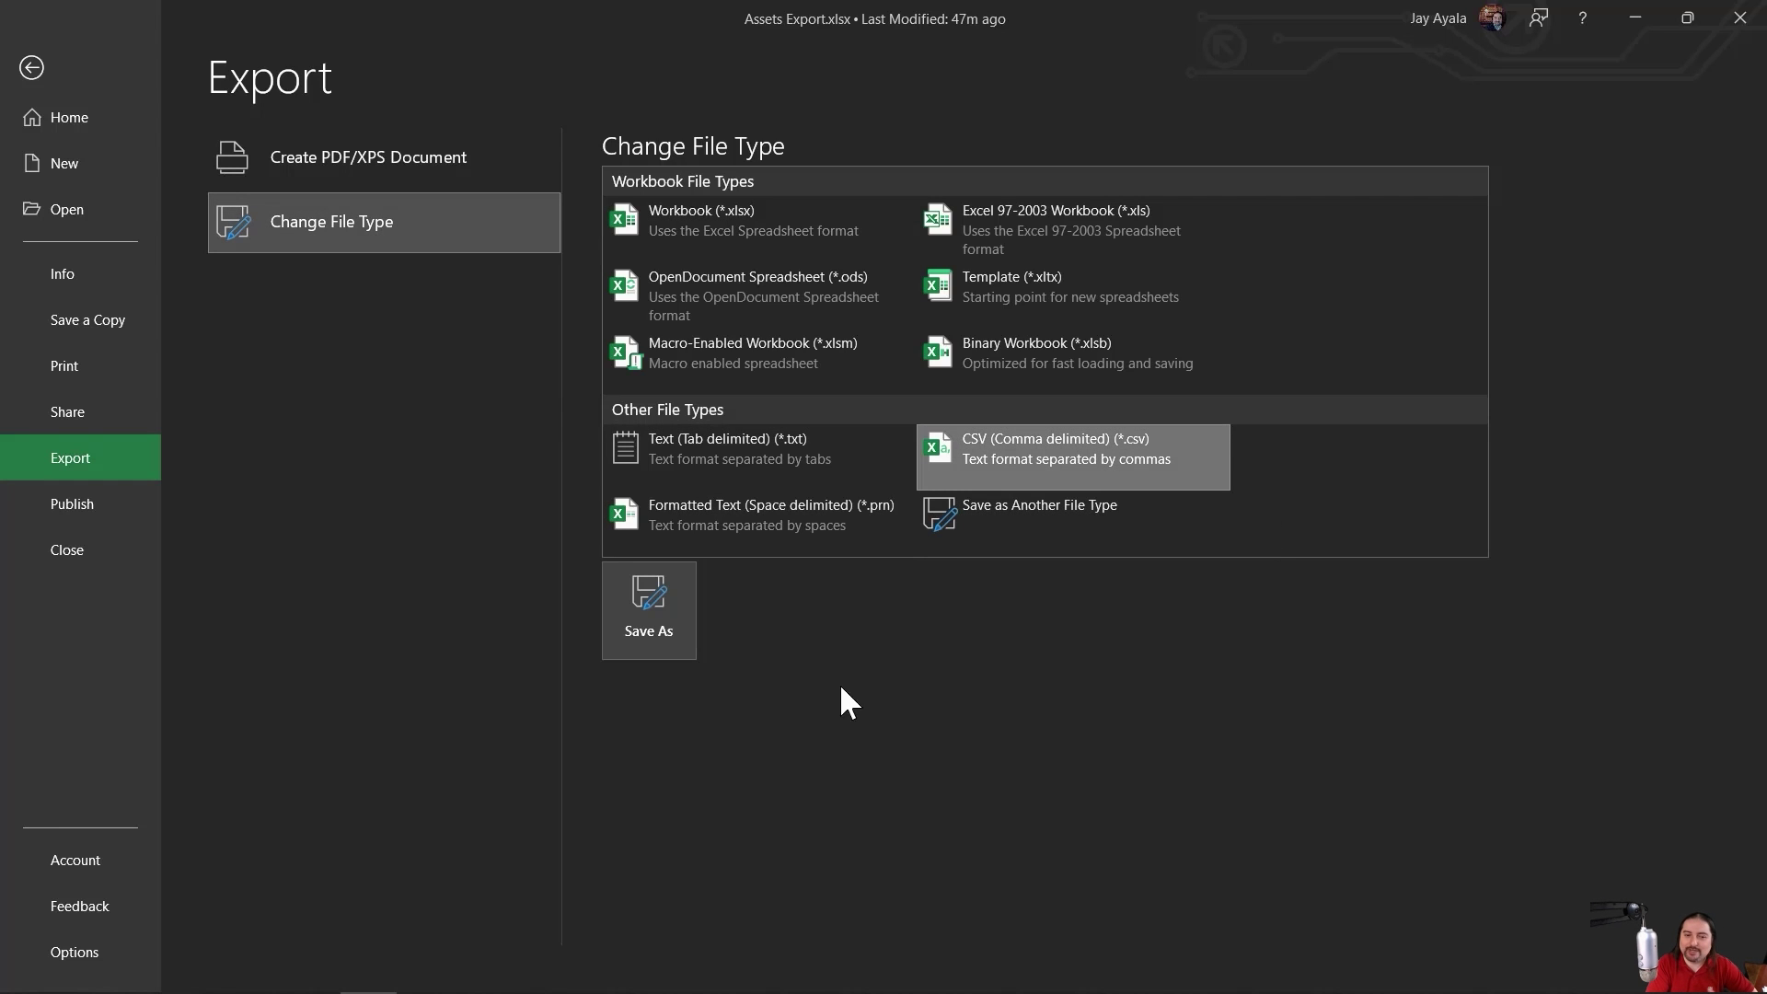
{"action": "left_click", "coordinate": [663, 618]}
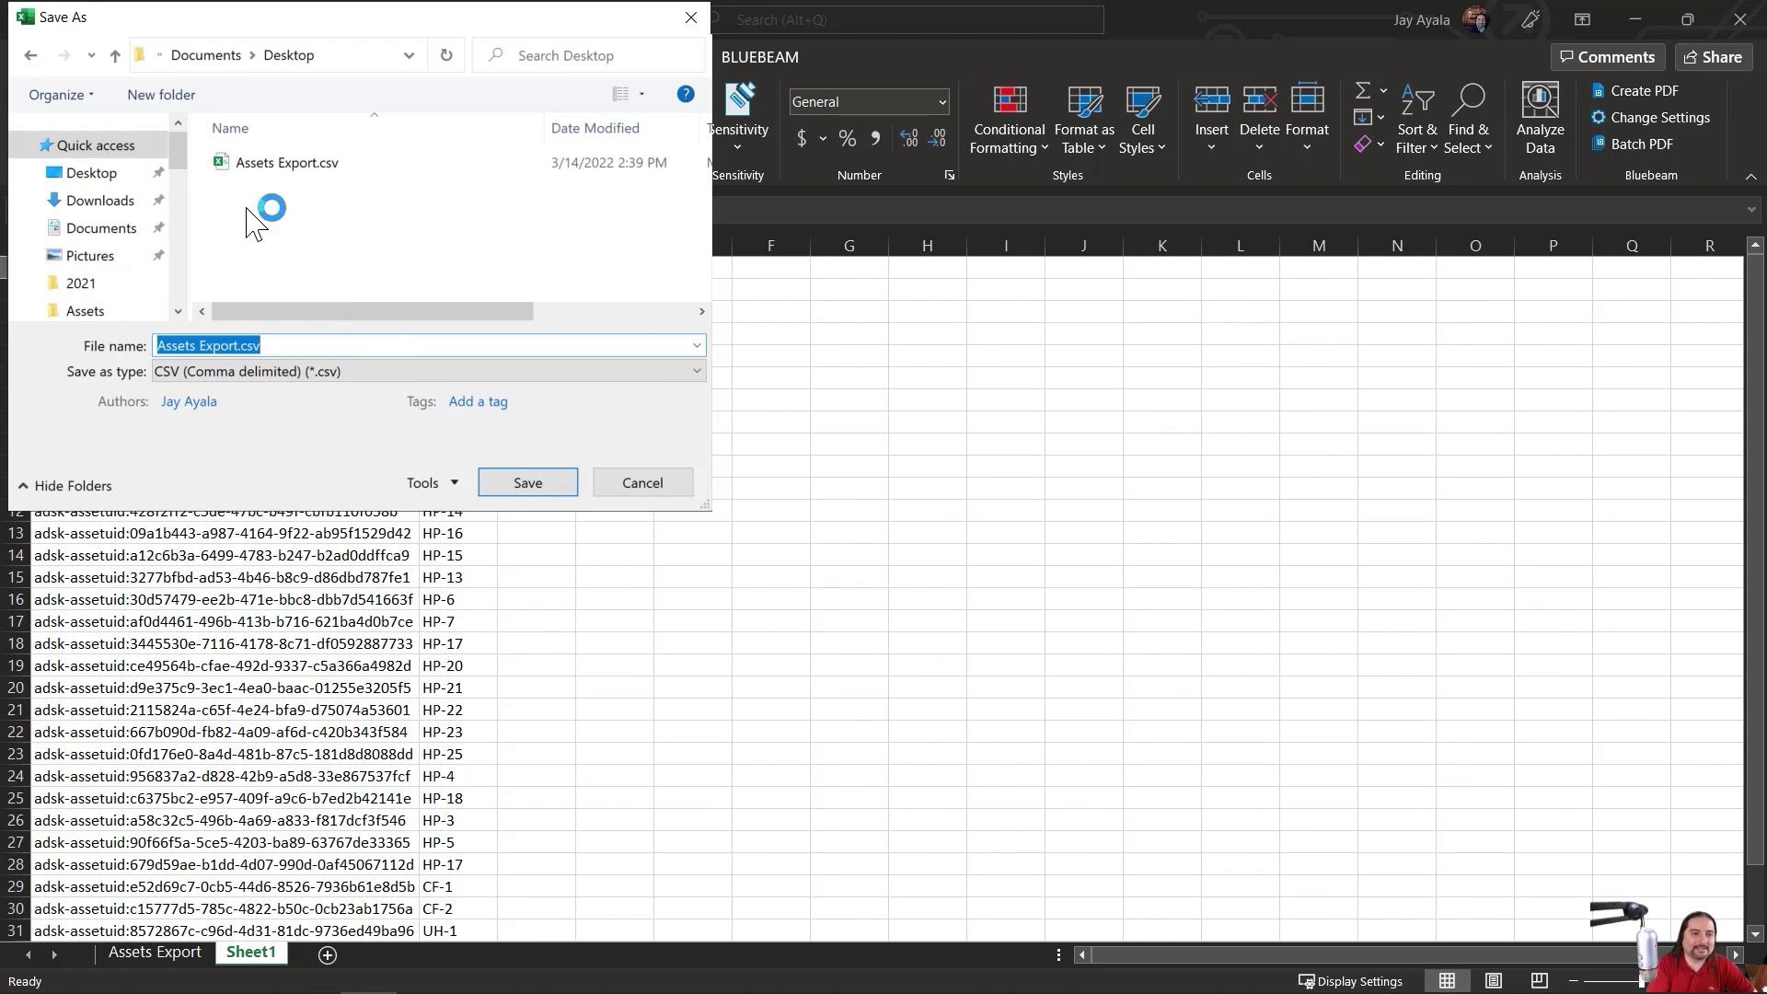
Save over Assets Export.csv on the Desktop, keeping only the active sheet, then close the workbook.
{"action": "left_click", "coordinate": [74, 179]}
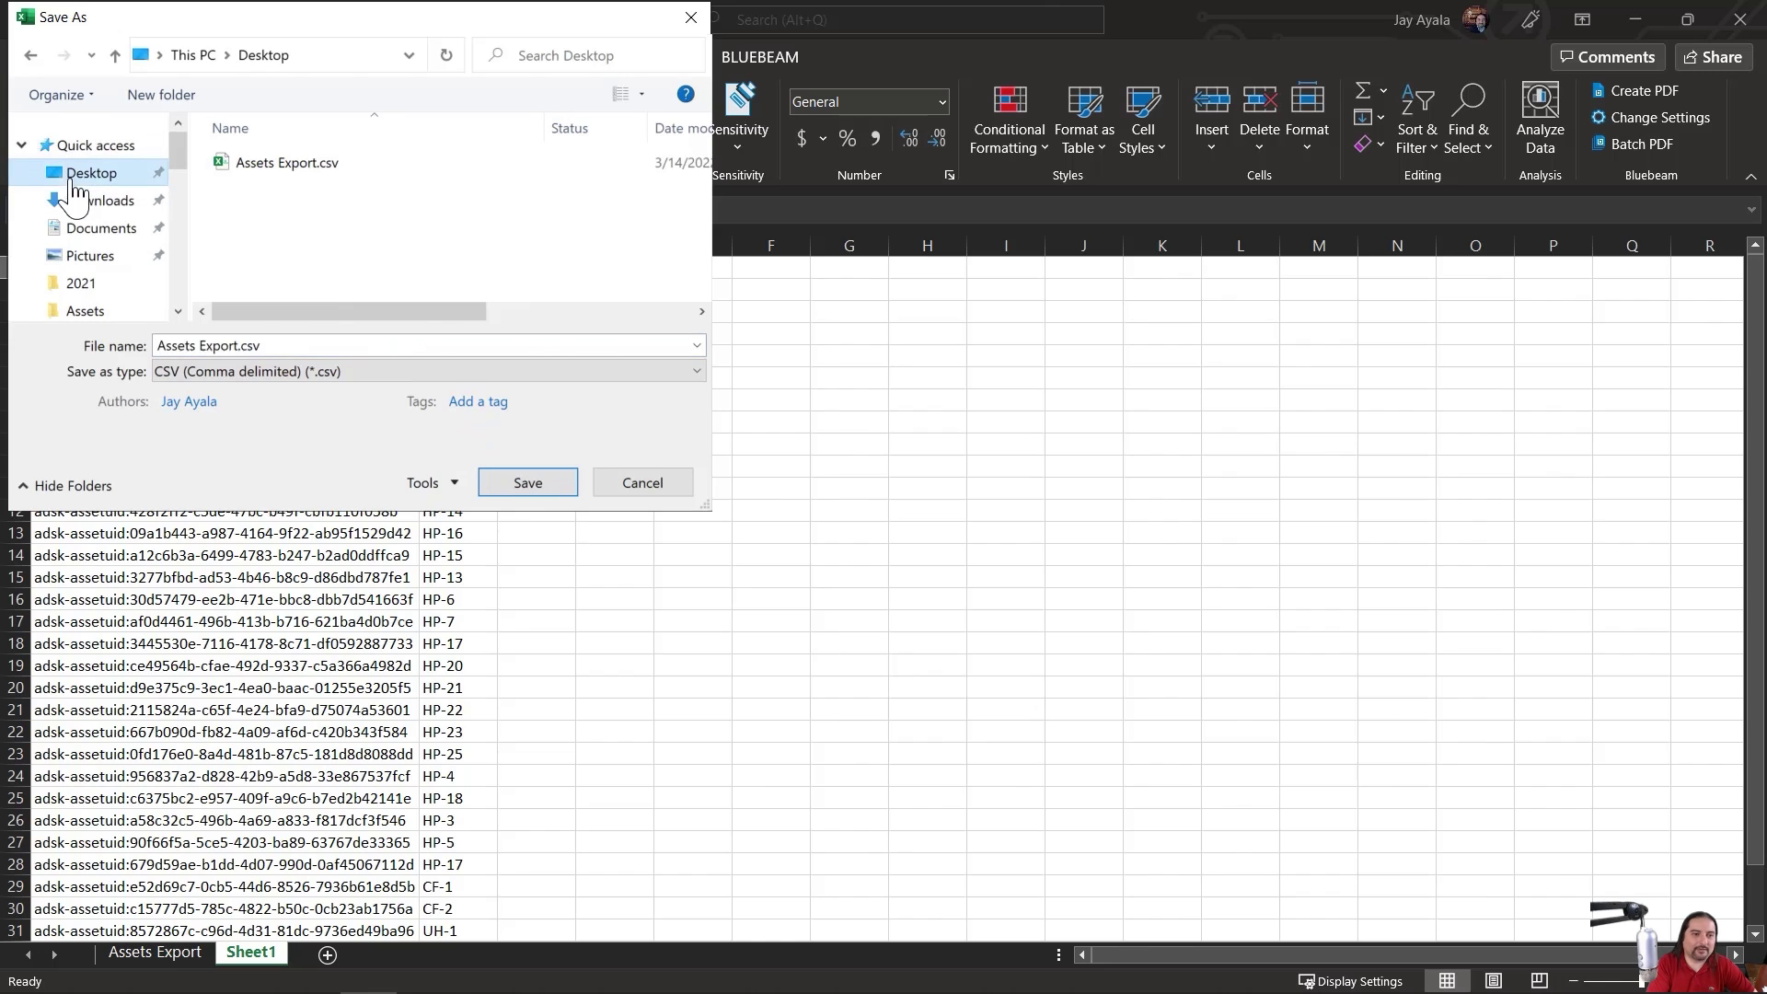
{"action": "left_click", "coordinate": [276, 163]}
{"action": "left_click", "coordinate": [522, 483]}
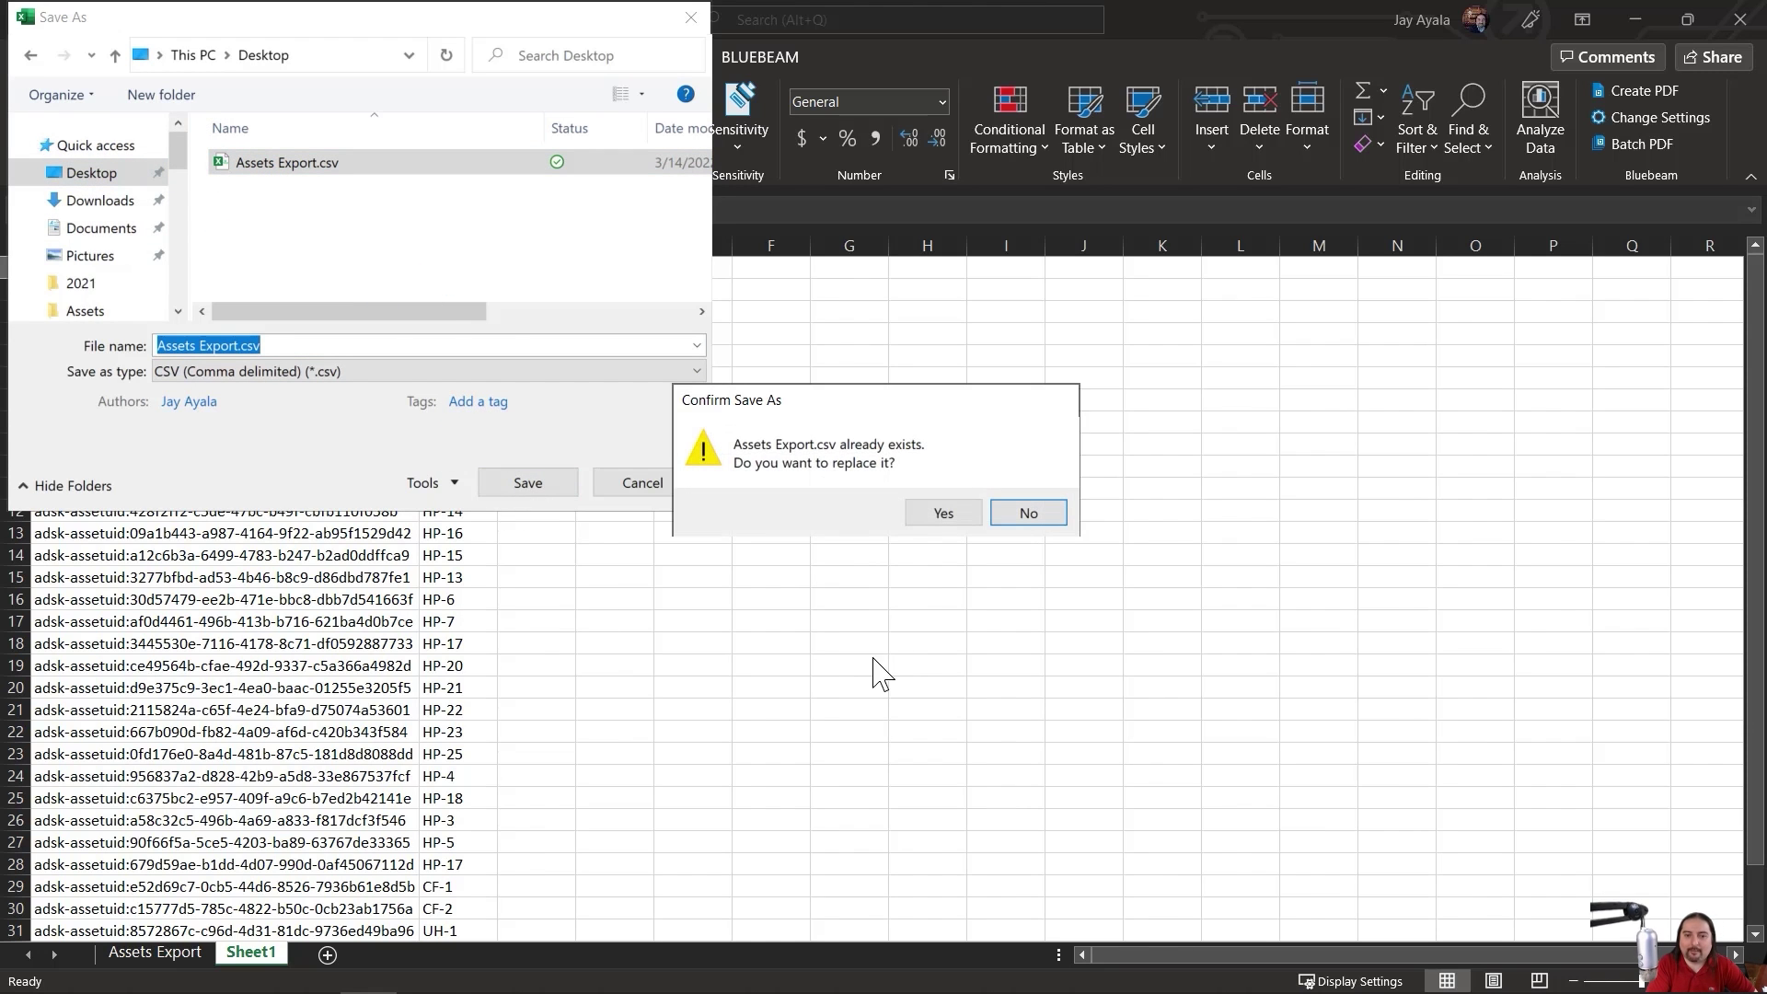
{"action": "left_click", "coordinate": [943, 513]}
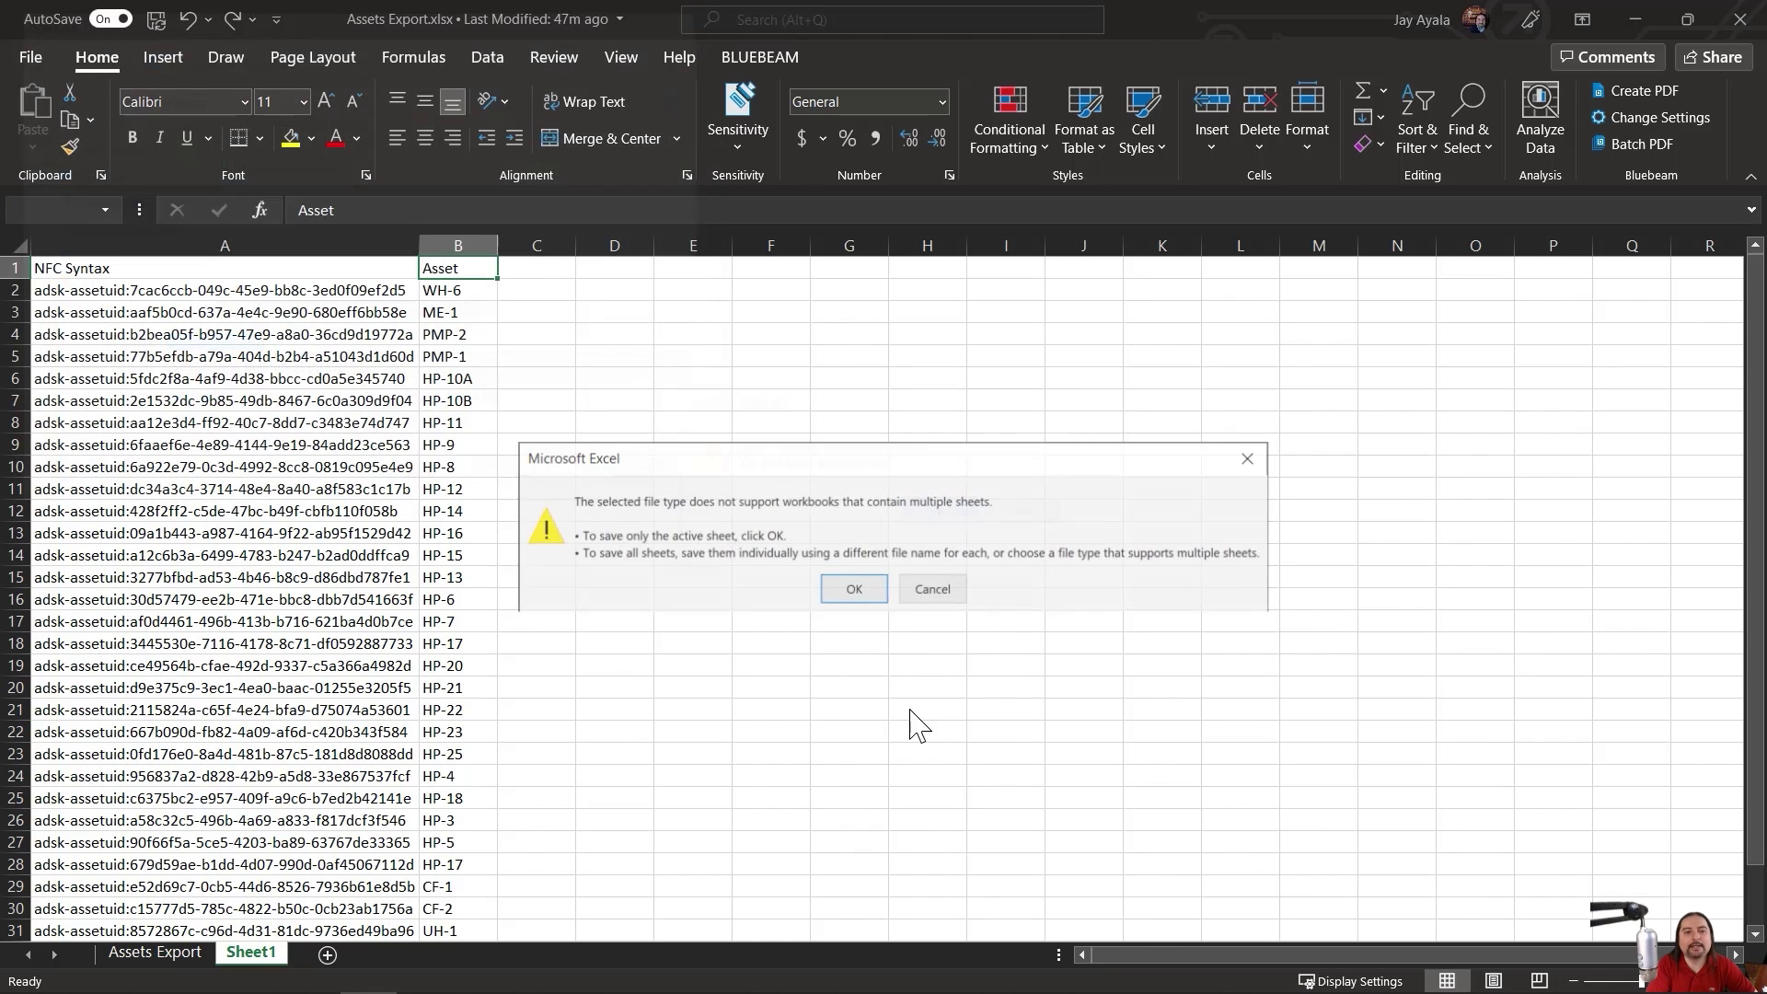
{"action": "left_click", "coordinate": [860, 598]}
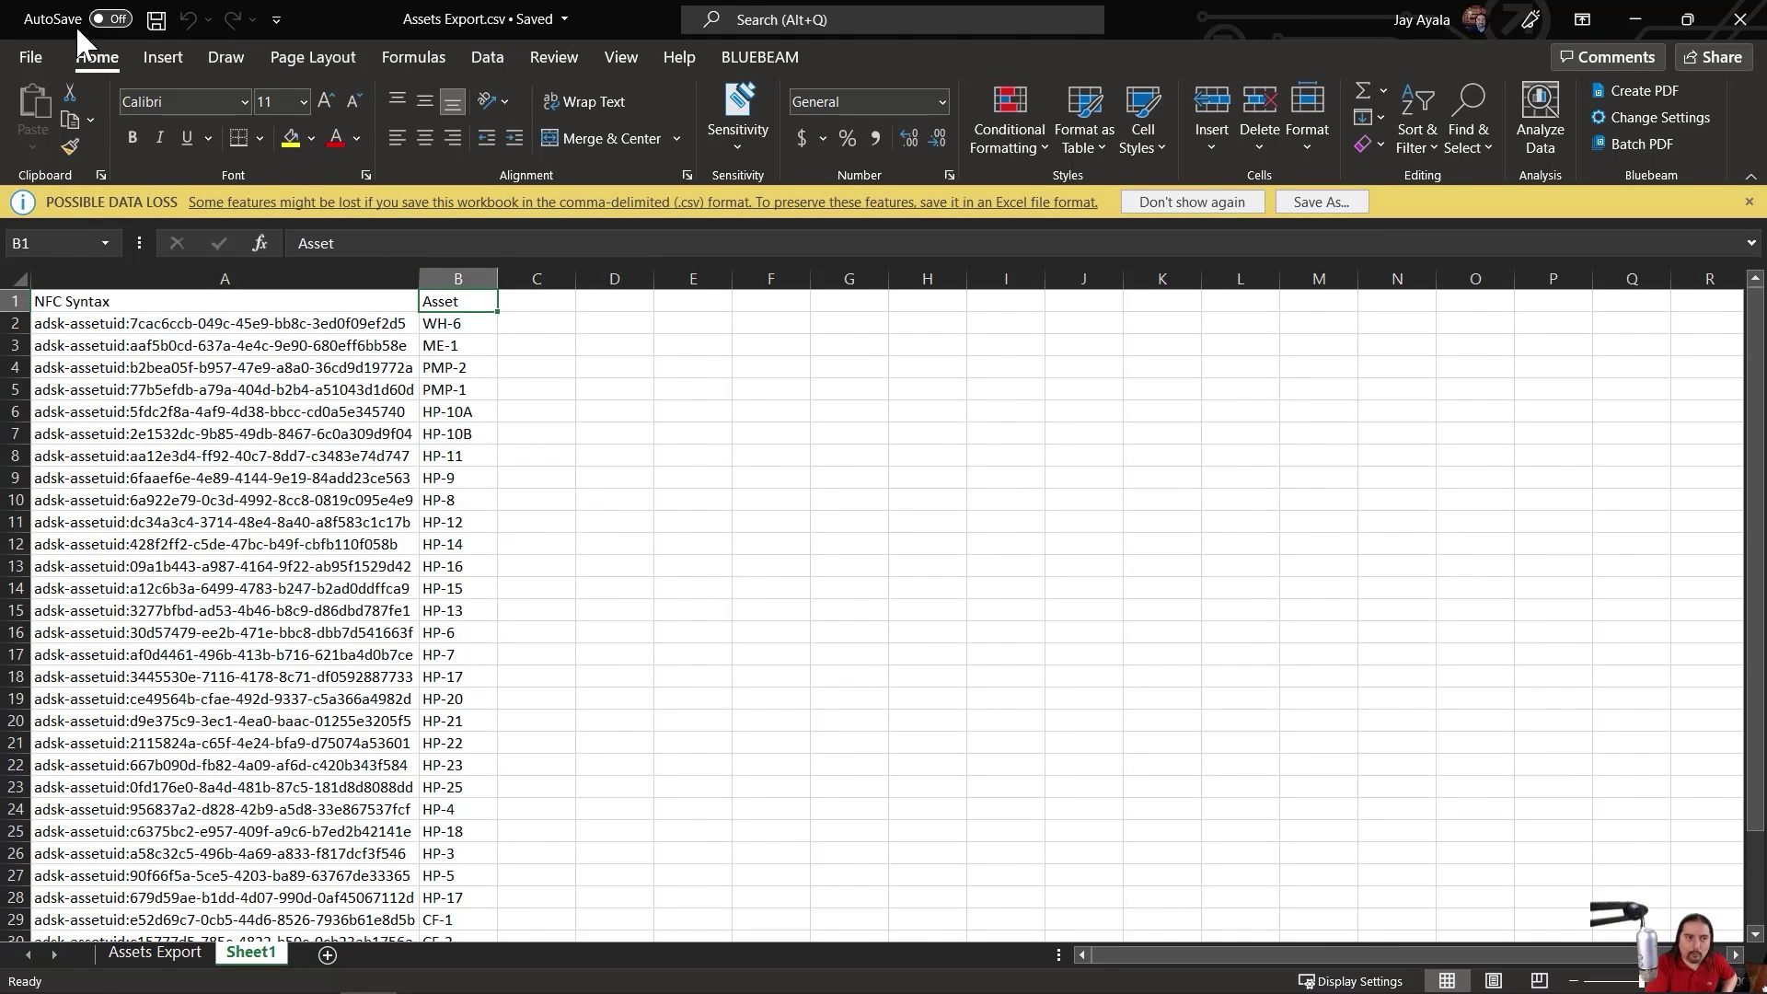
{"action": "left_click", "coordinate": [33, 55]}
{"action": "left_click", "coordinate": [95, 600]}
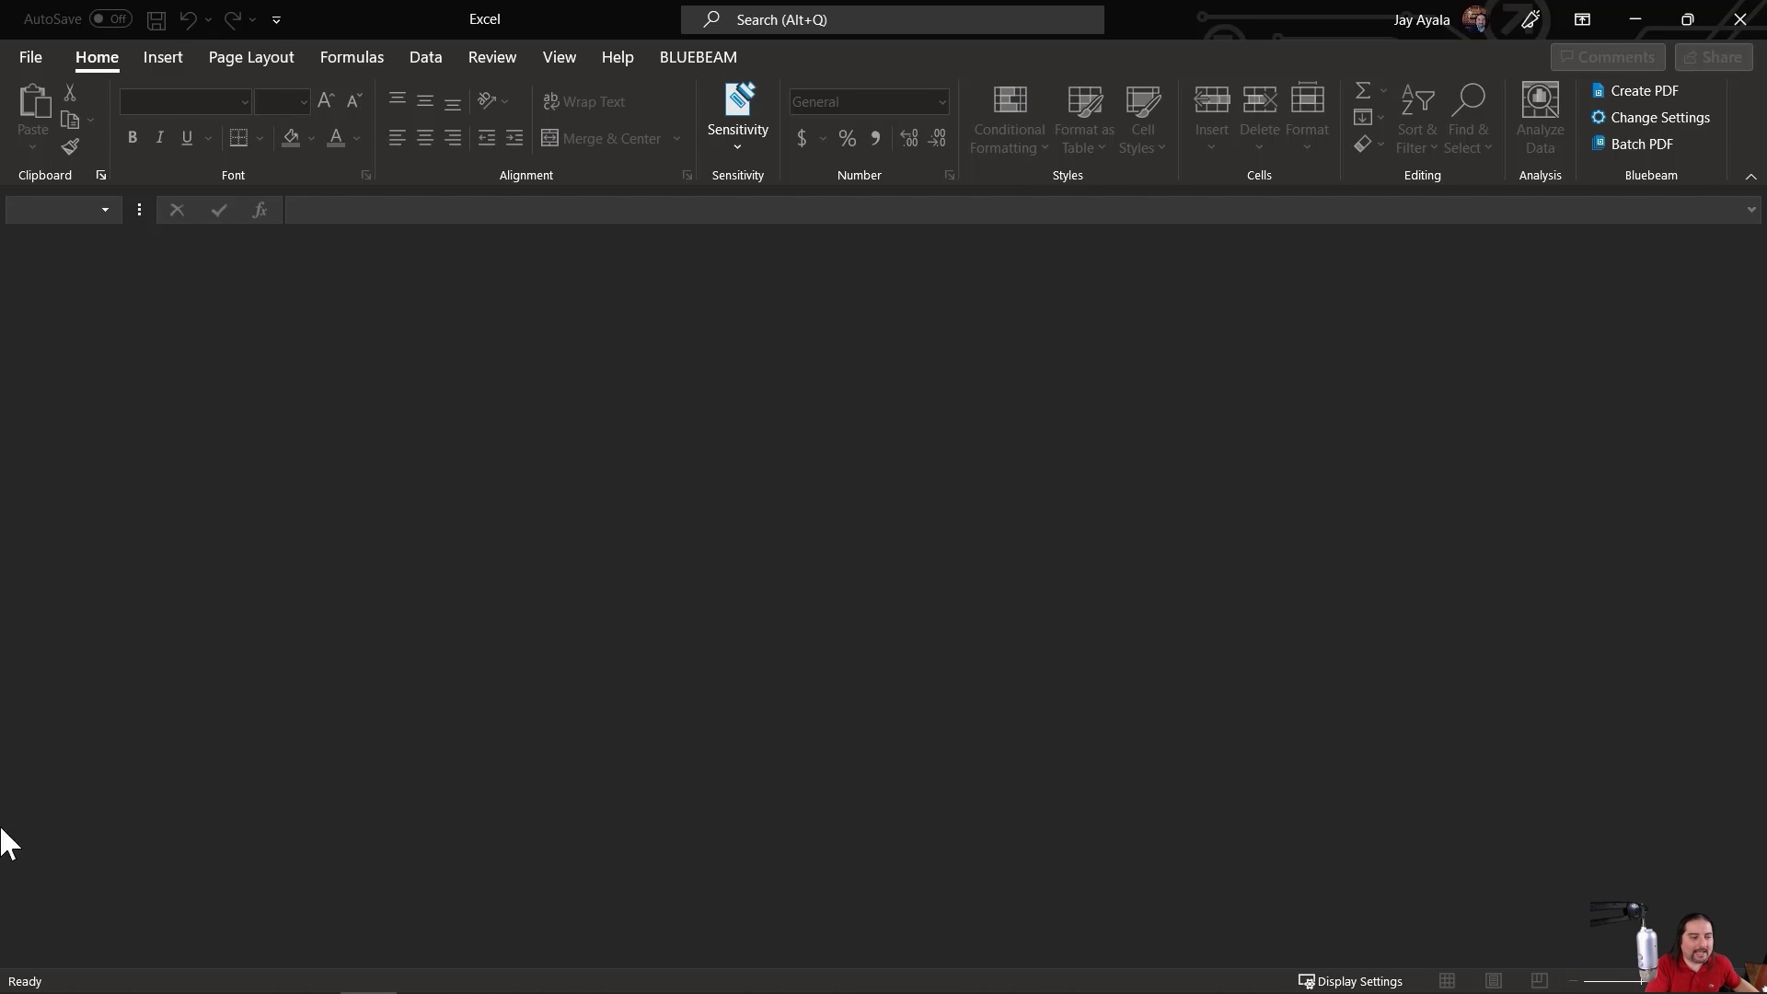
Create an 'Assets for Audubon Project' task folder under the account's Tasks folder and select it.
{"action": "key", "text": "alt+Tab"}
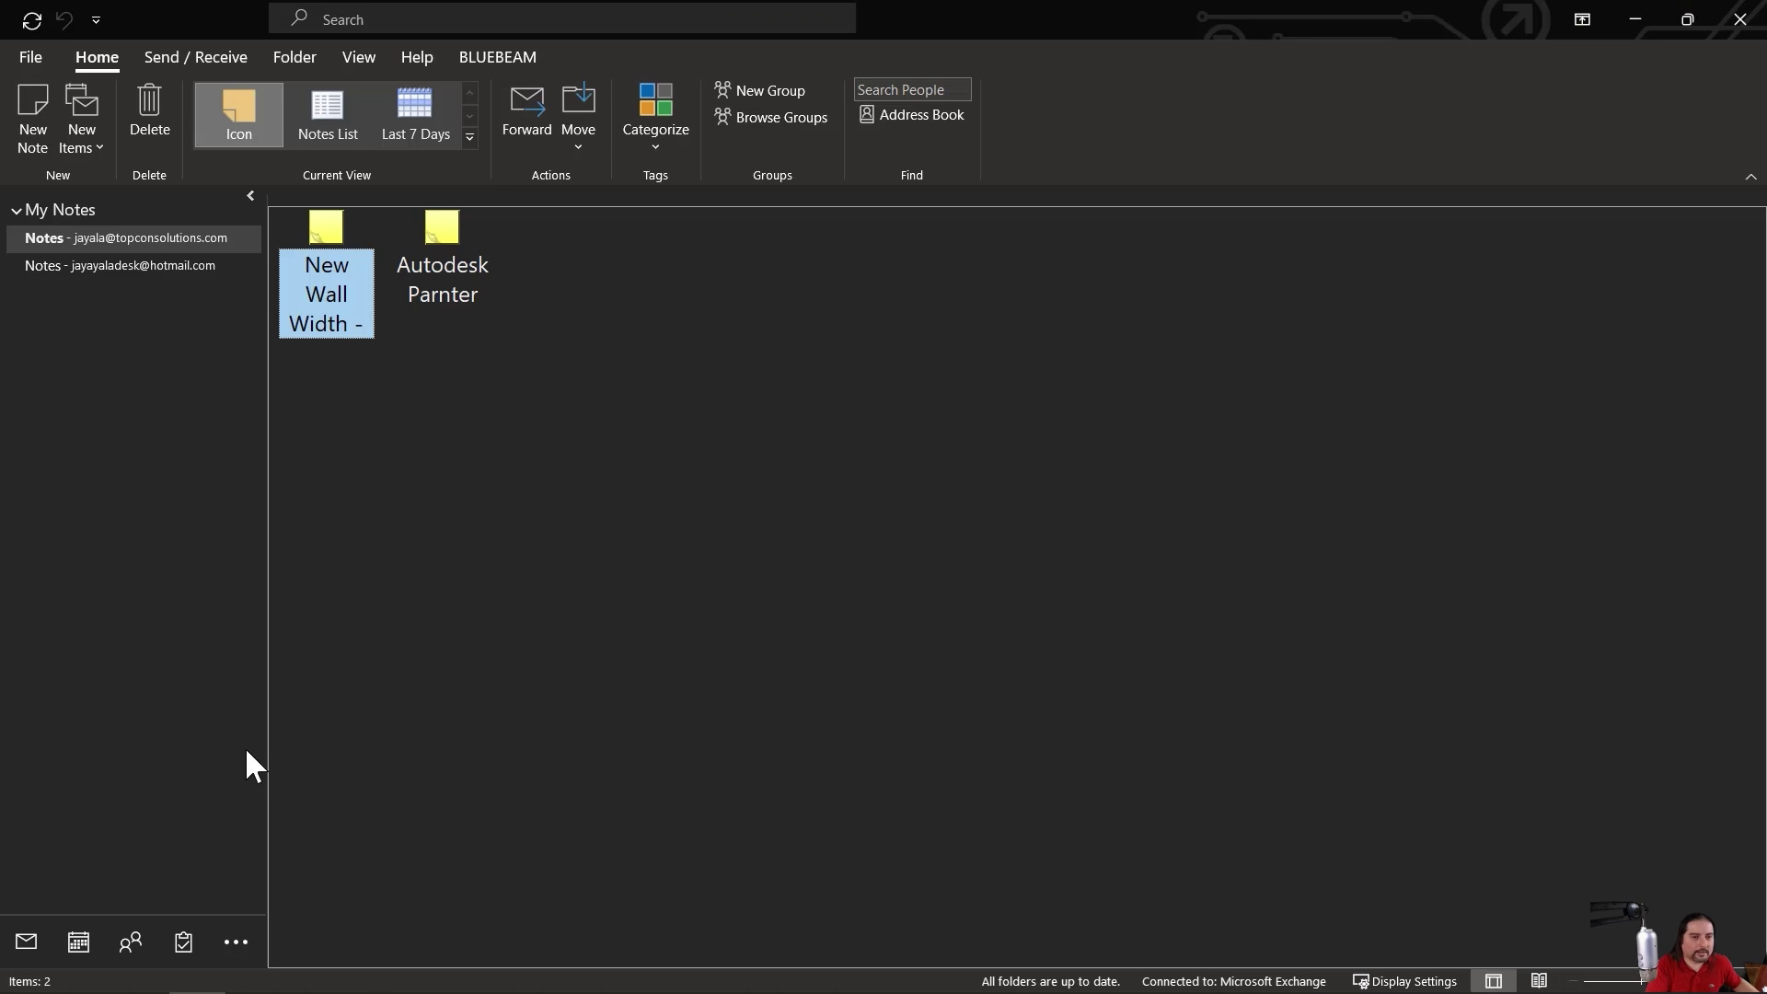
{"action": "mouse_move", "coordinate": [208, 953]}
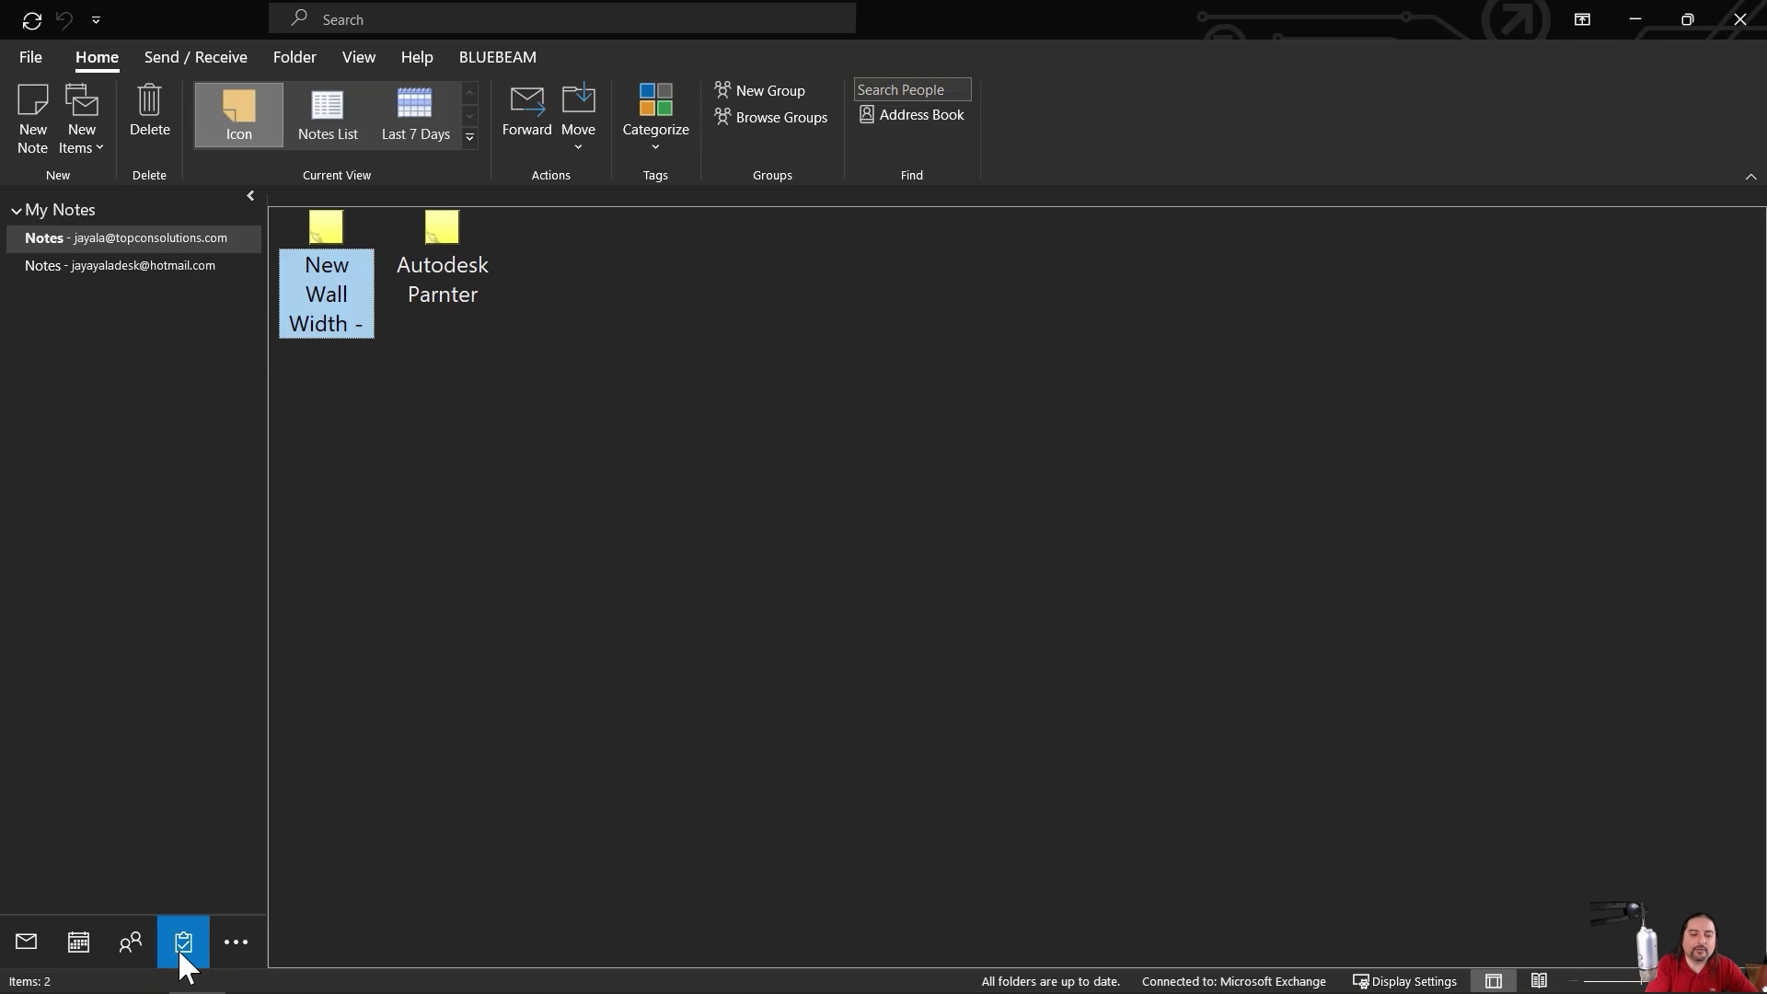
{"action": "left_click", "coordinate": [182, 957]}
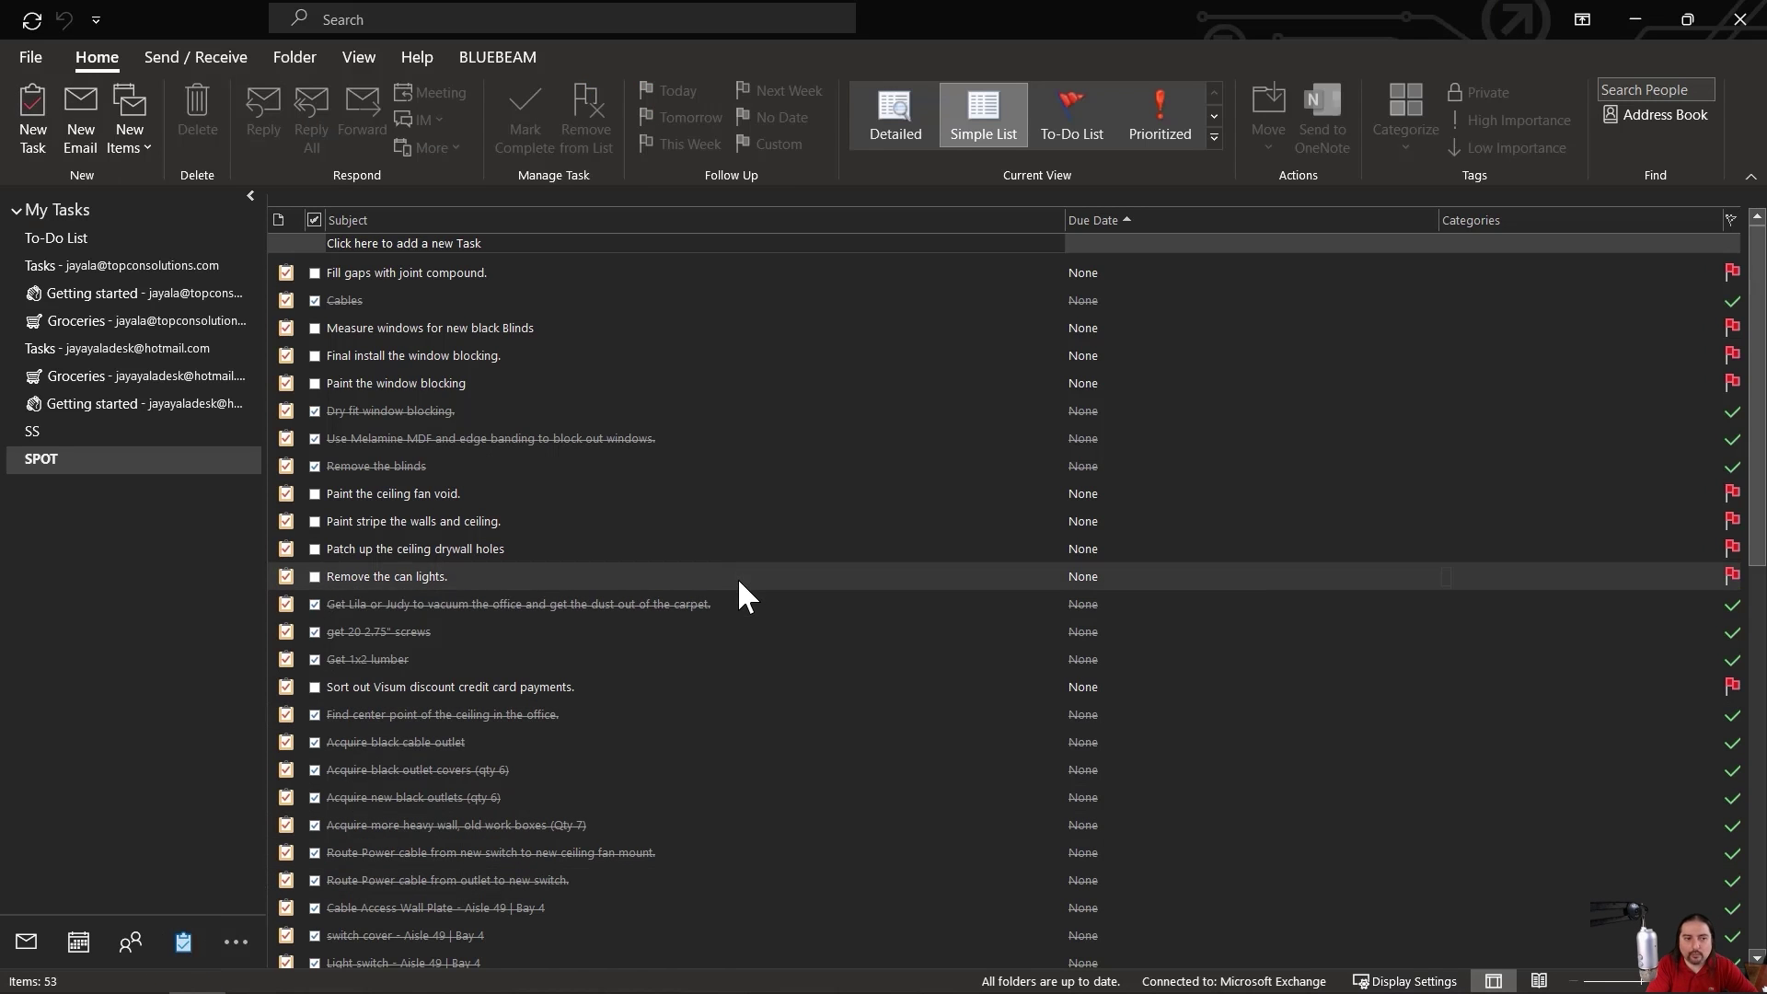
{"action": "right_click", "coordinate": [133, 350]}
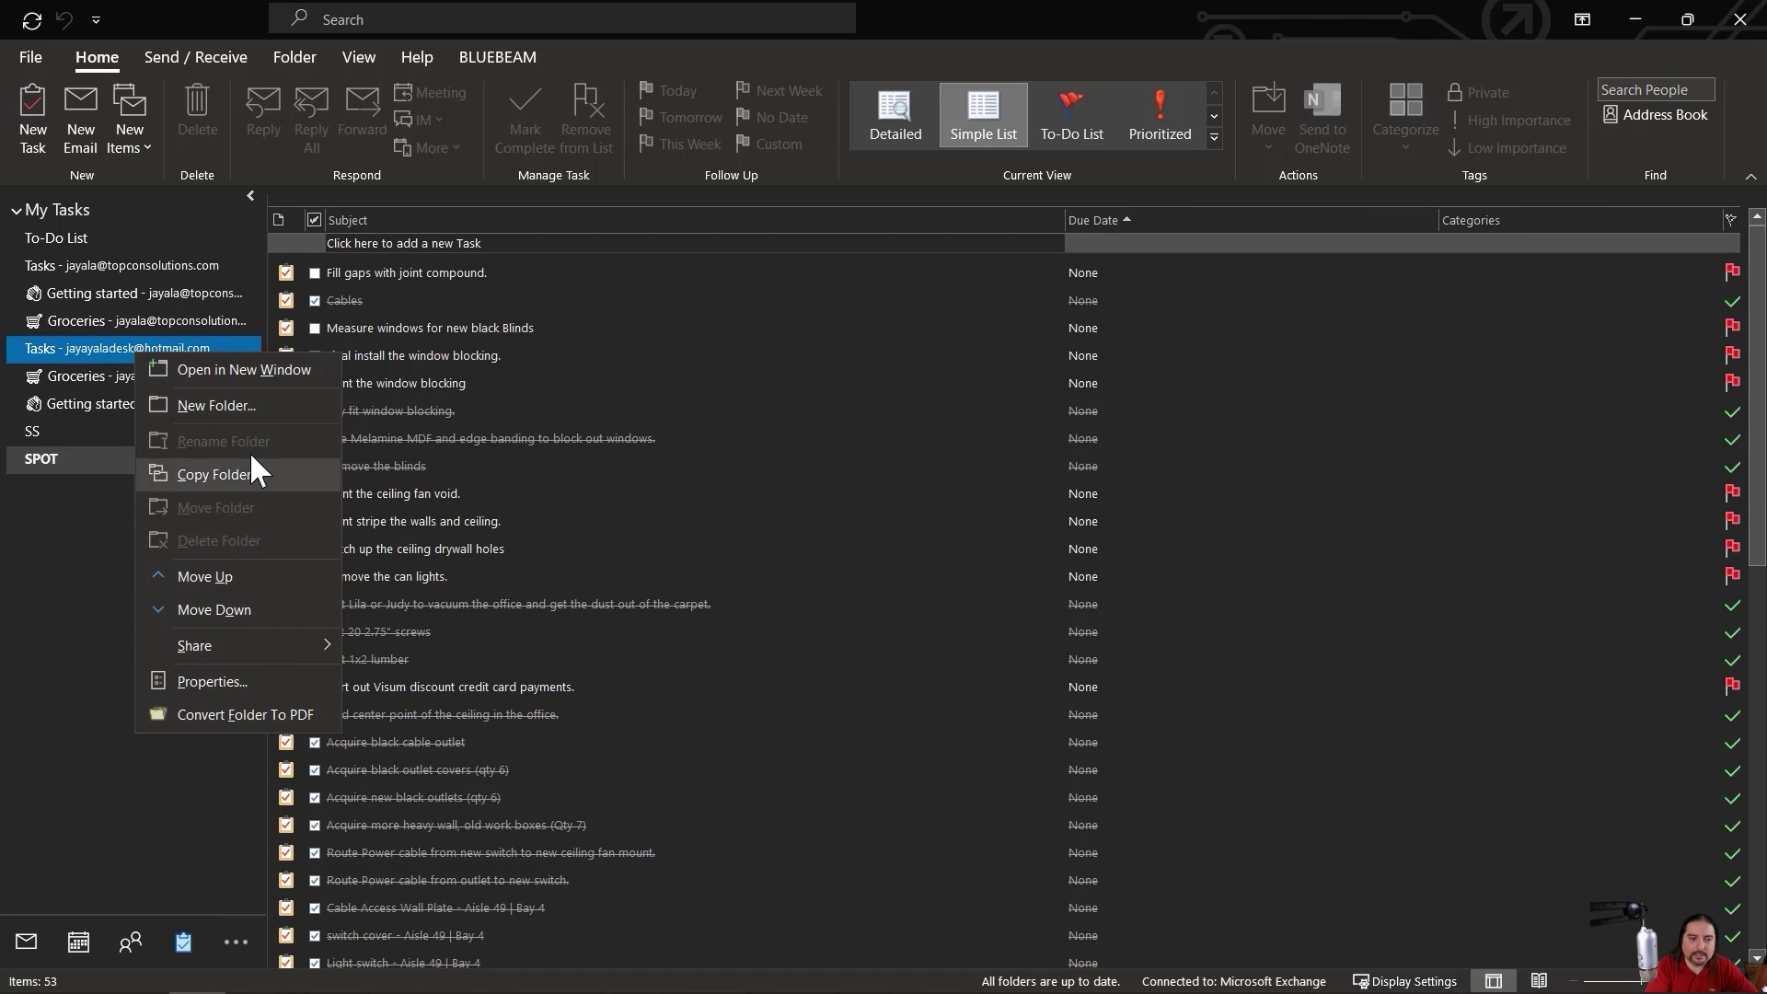
{"action": "left_click", "coordinate": [250, 410]}
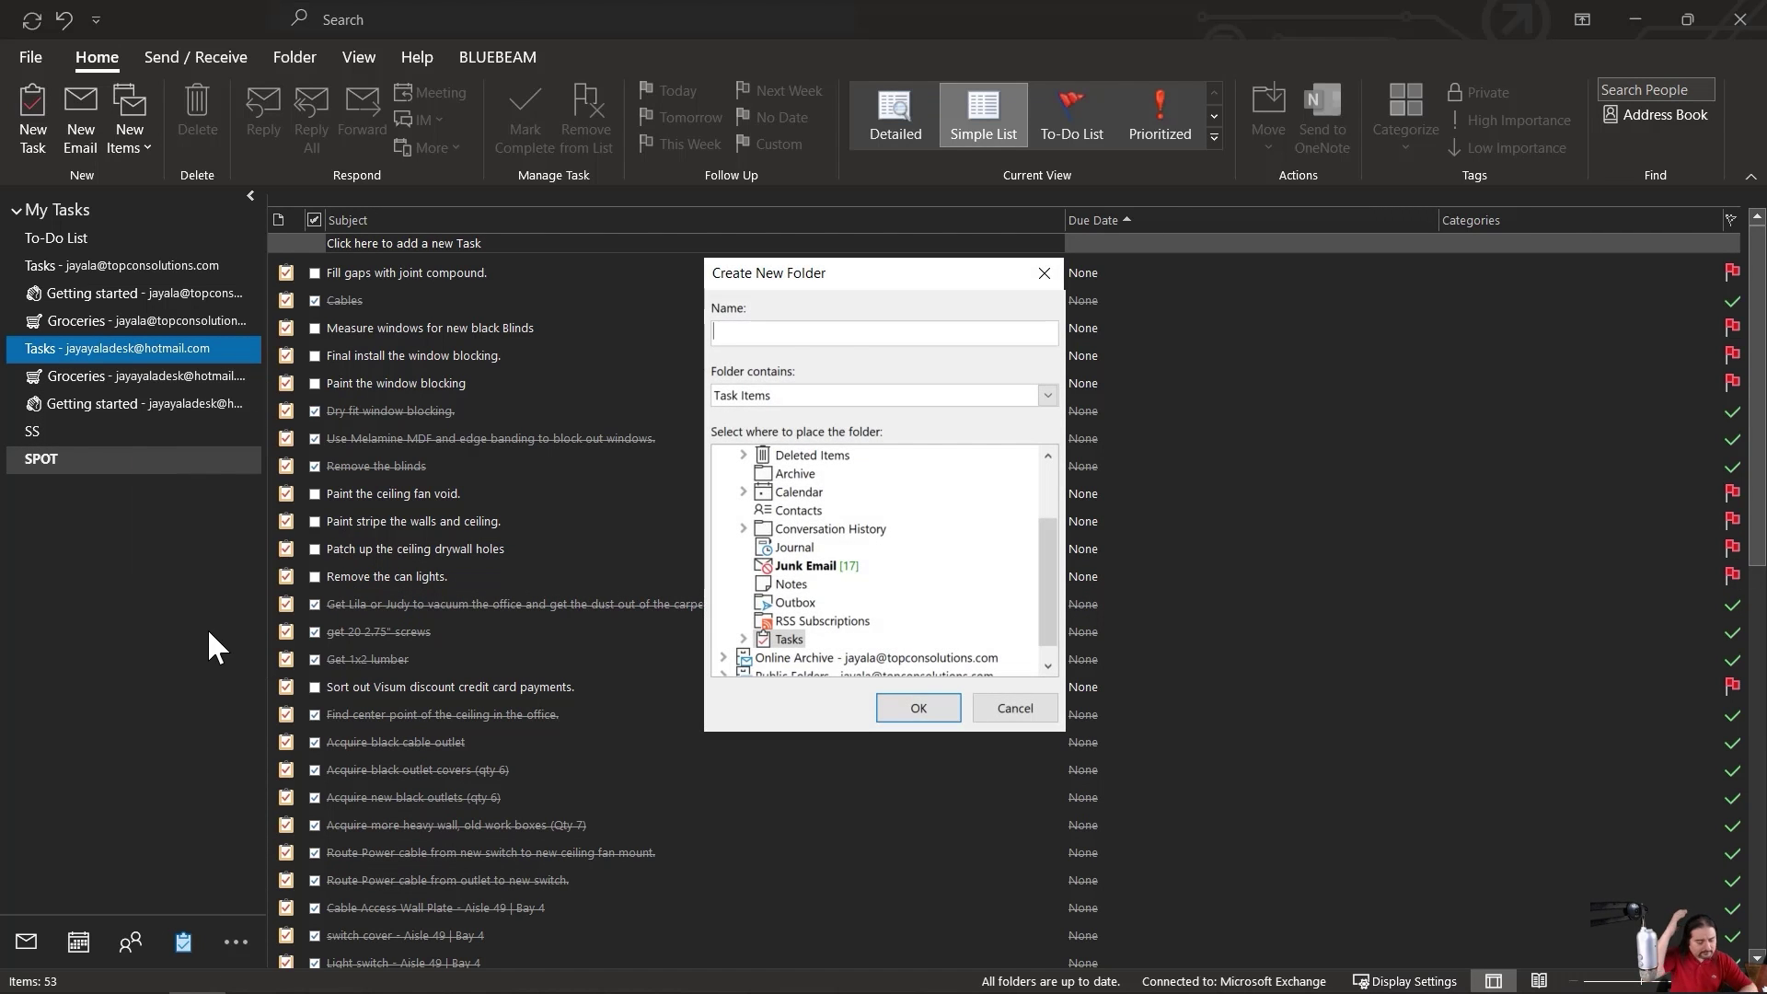
{"action": "type", "text": "Assets for Audubon Project"}
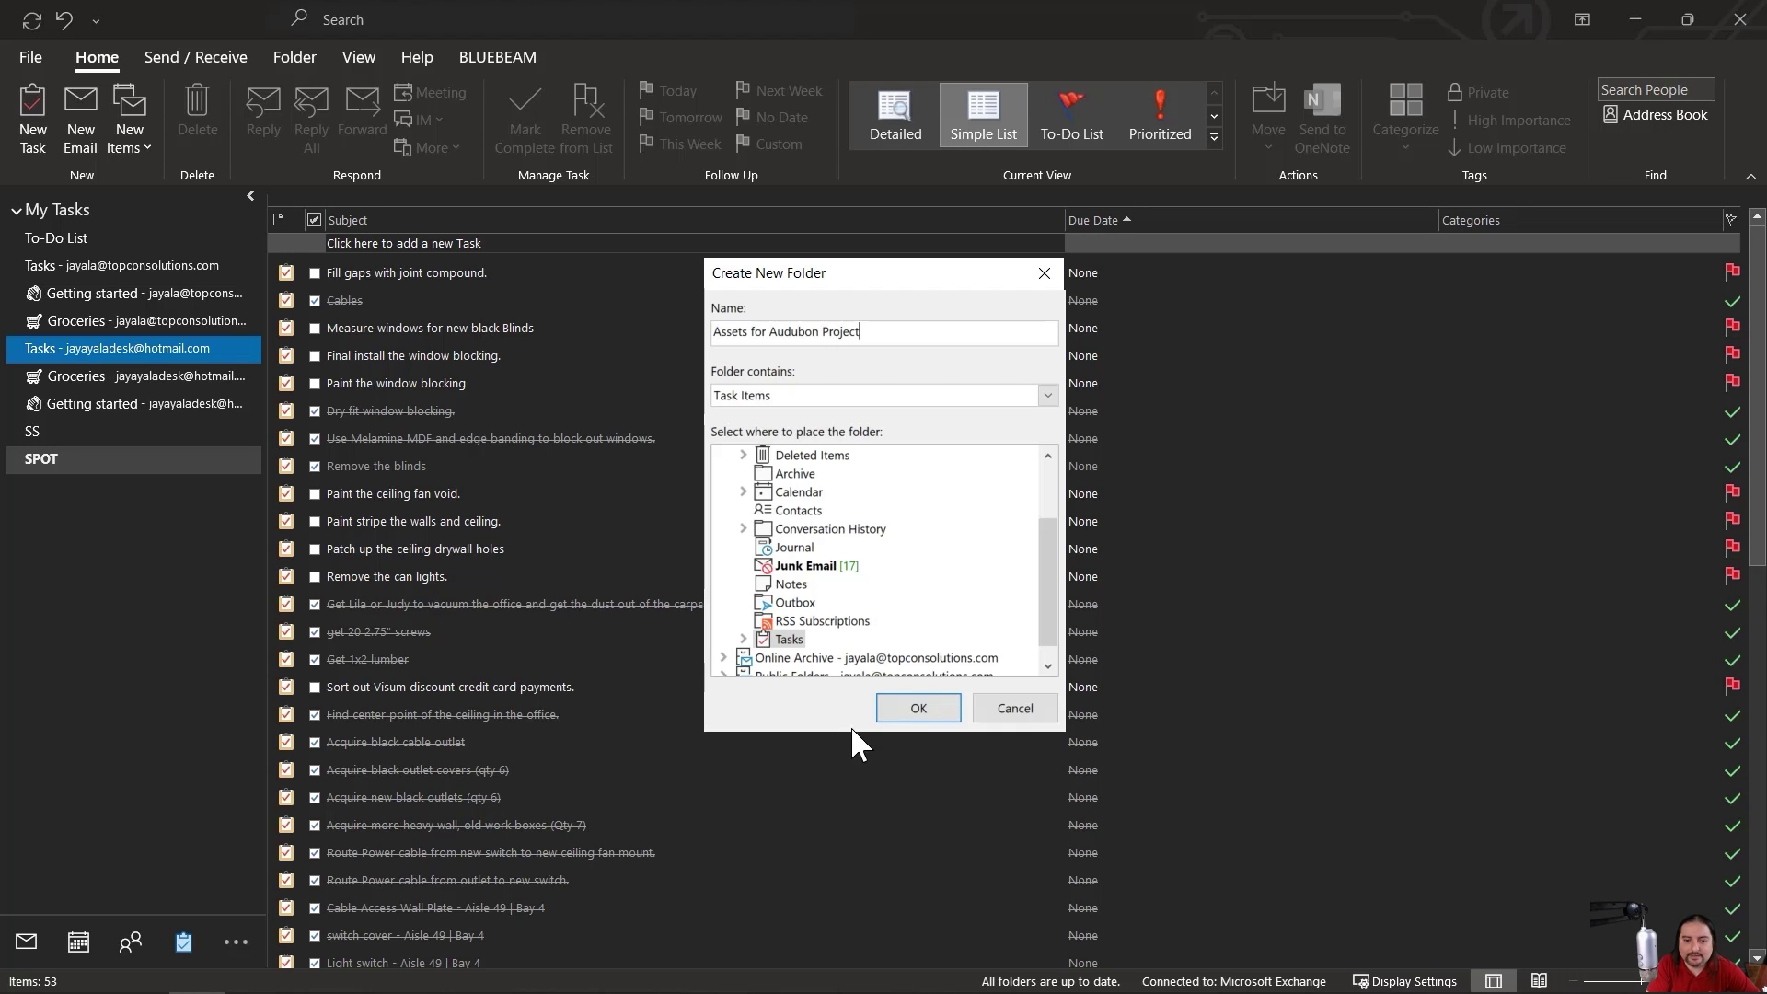
{"action": "left_click", "coordinate": [917, 710]}
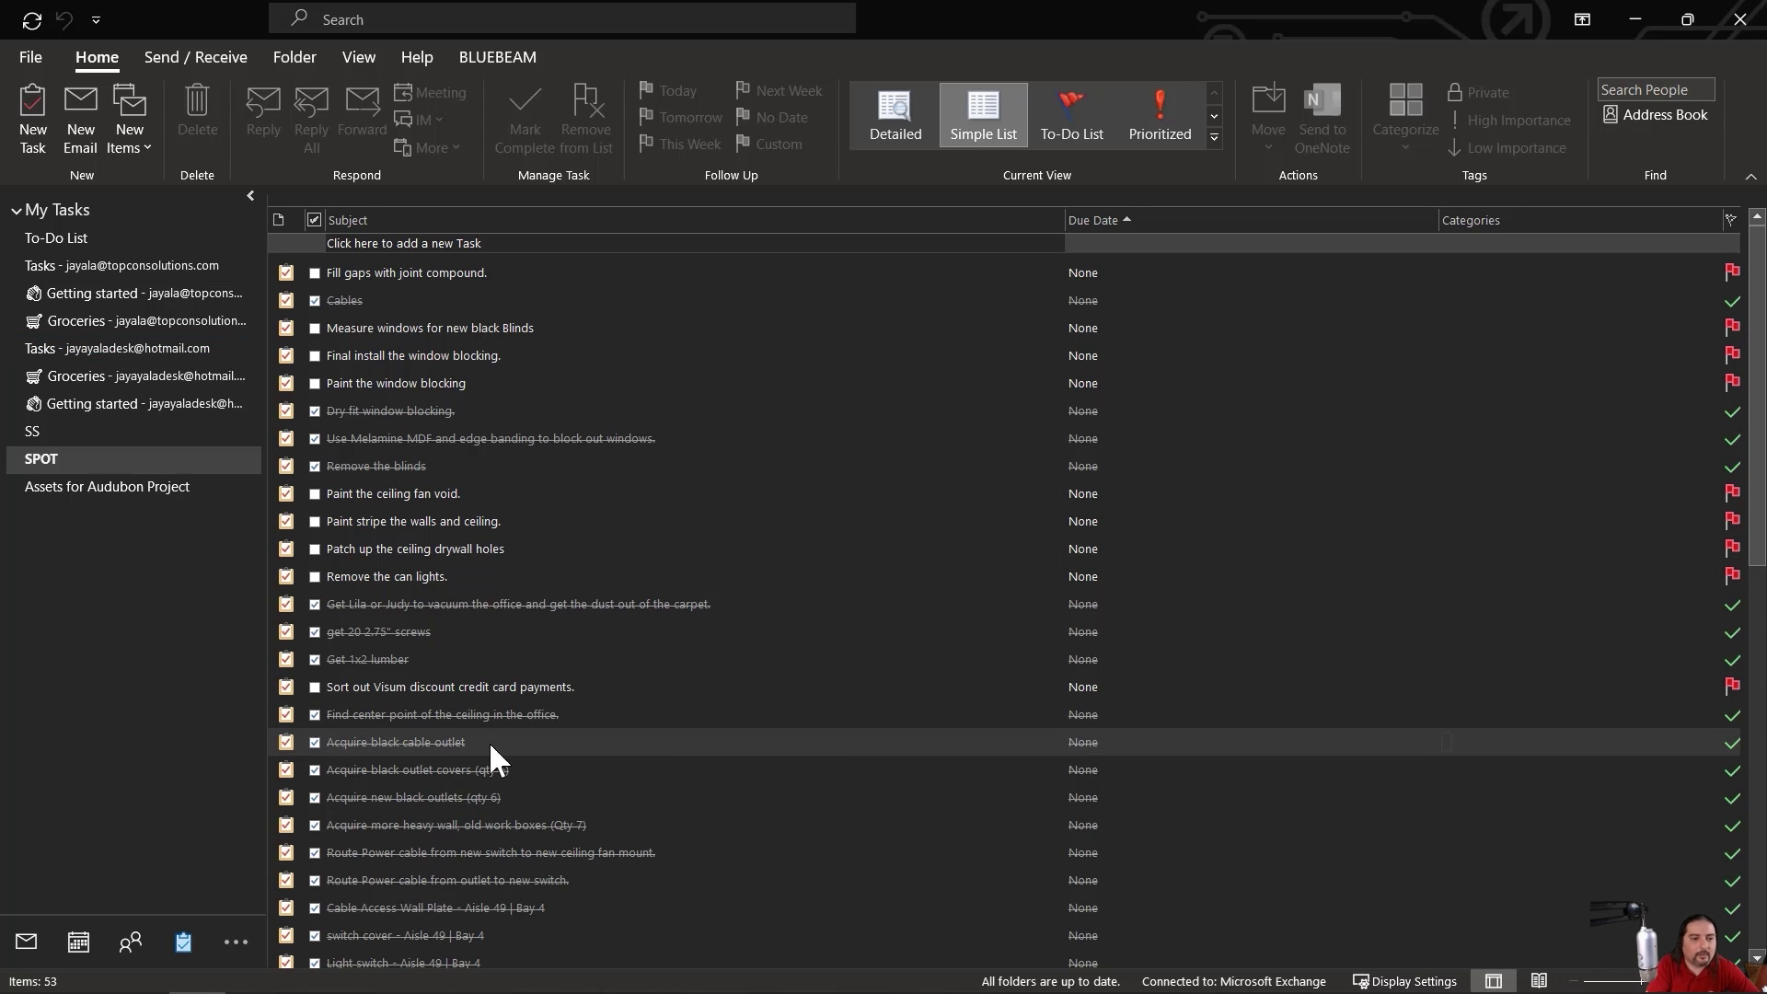
{"action": "left_click", "coordinate": [109, 485]}
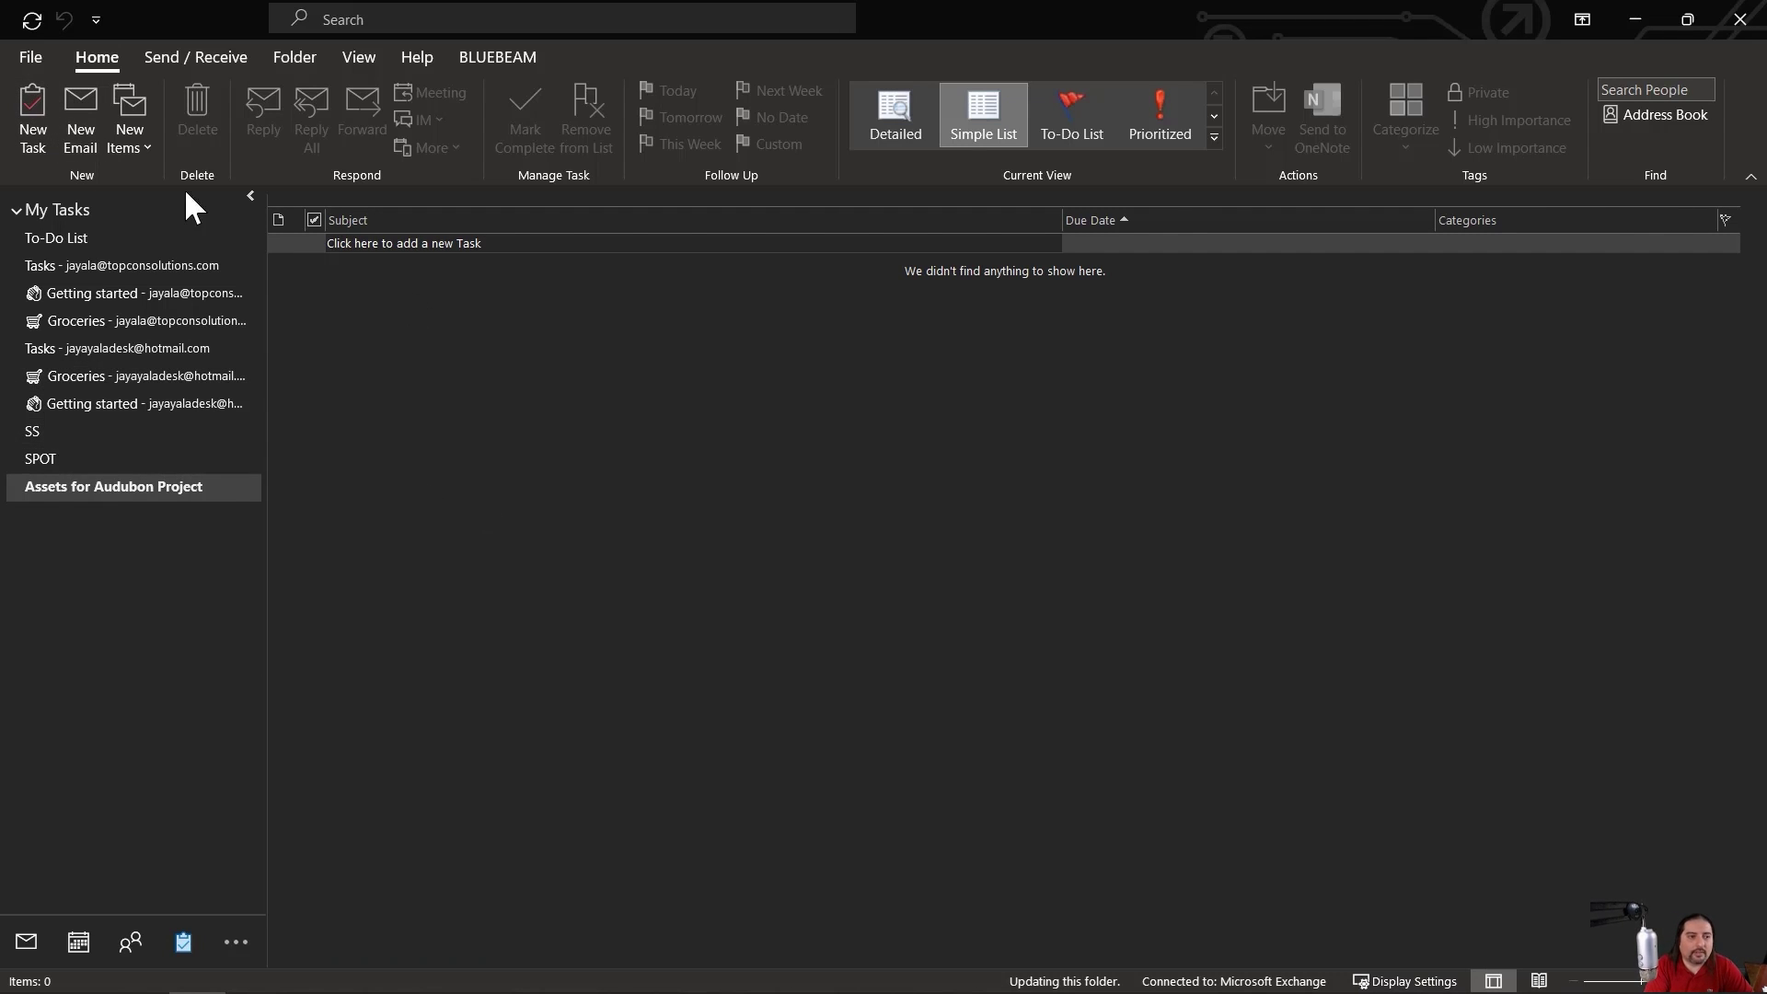
Set up a Comma Separated Values import of Assets Export.csv into the Assets for Audubon Project folder.
{"action": "left_click", "coordinate": [33, 57]}
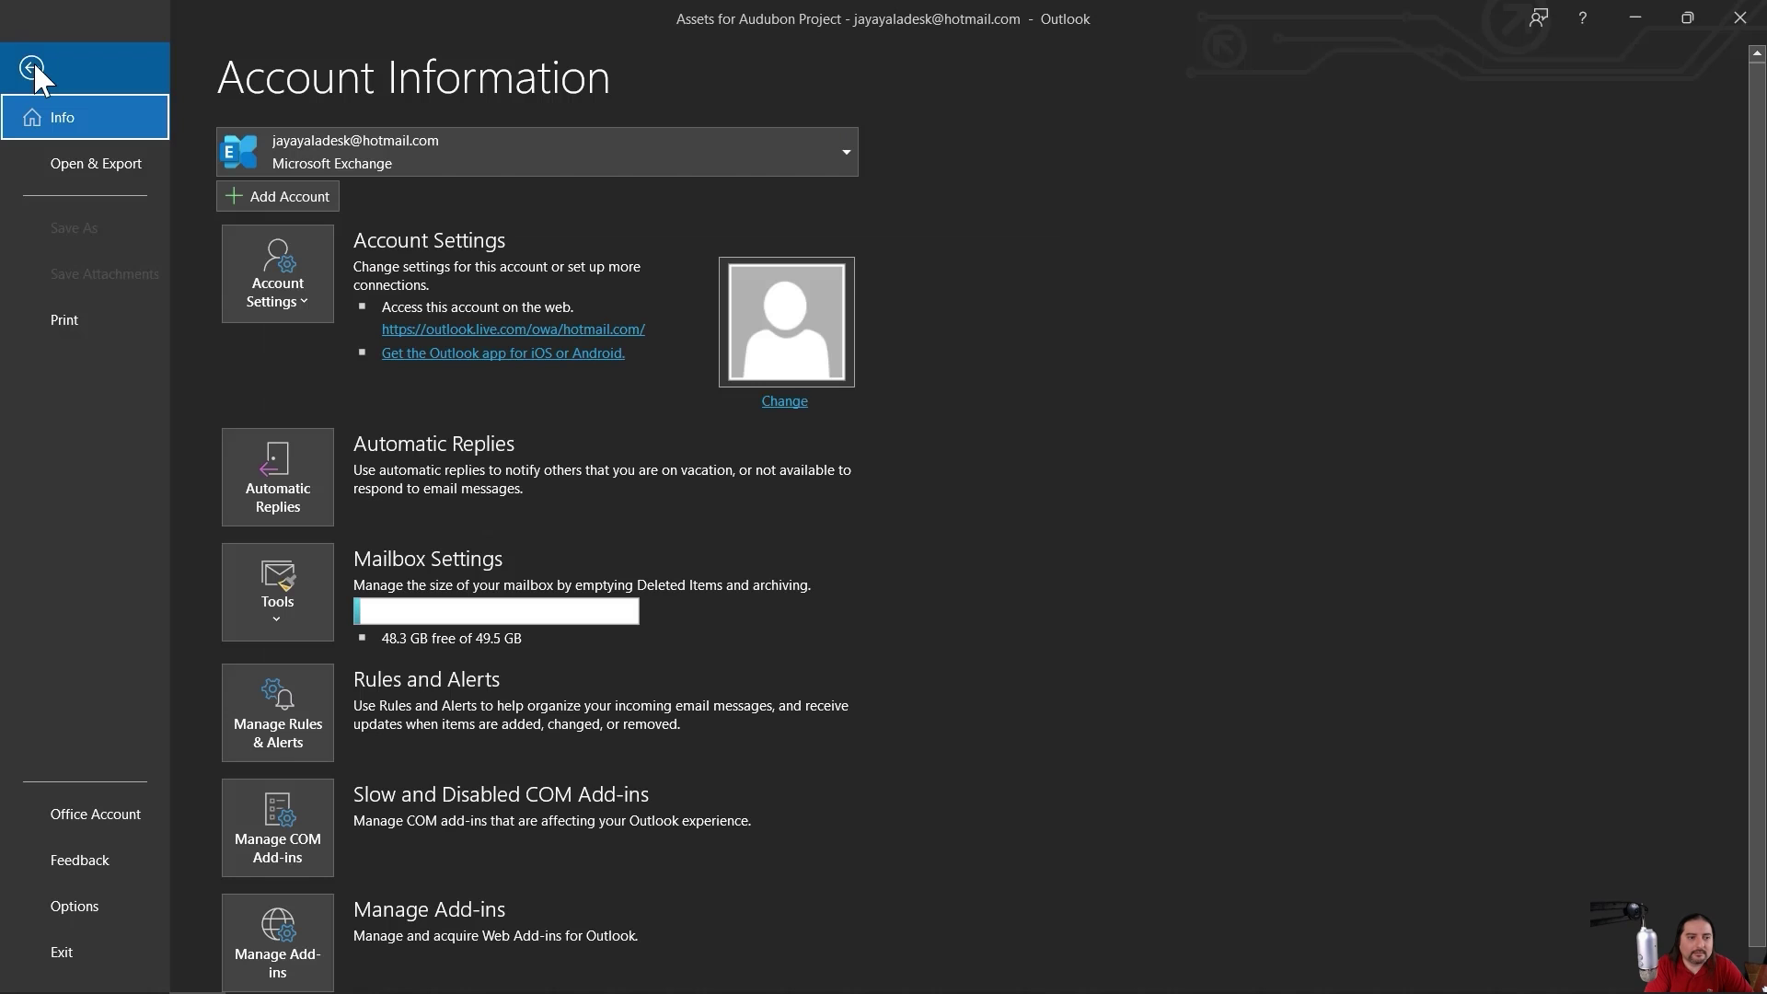
{"action": "left_click", "coordinate": [90, 173]}
{"action": "left_click", "coordinate": [289, 412]}
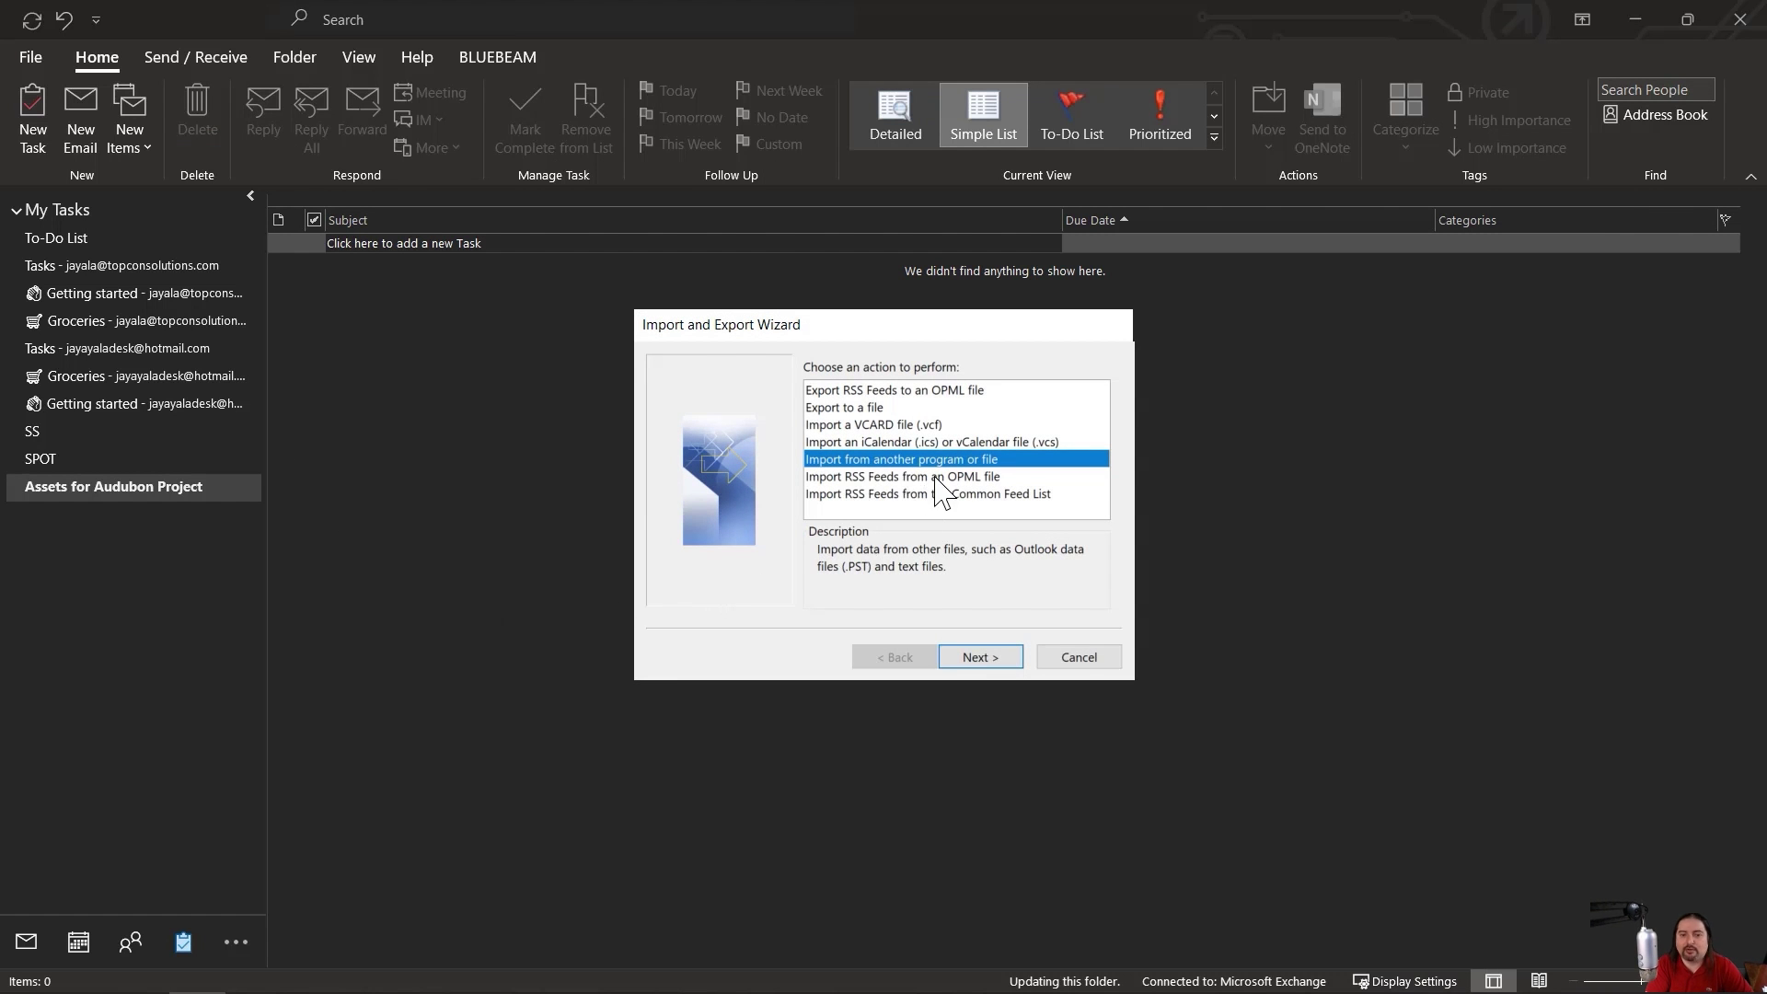
{"action": "left_click", "coordinate": [998, 656]}
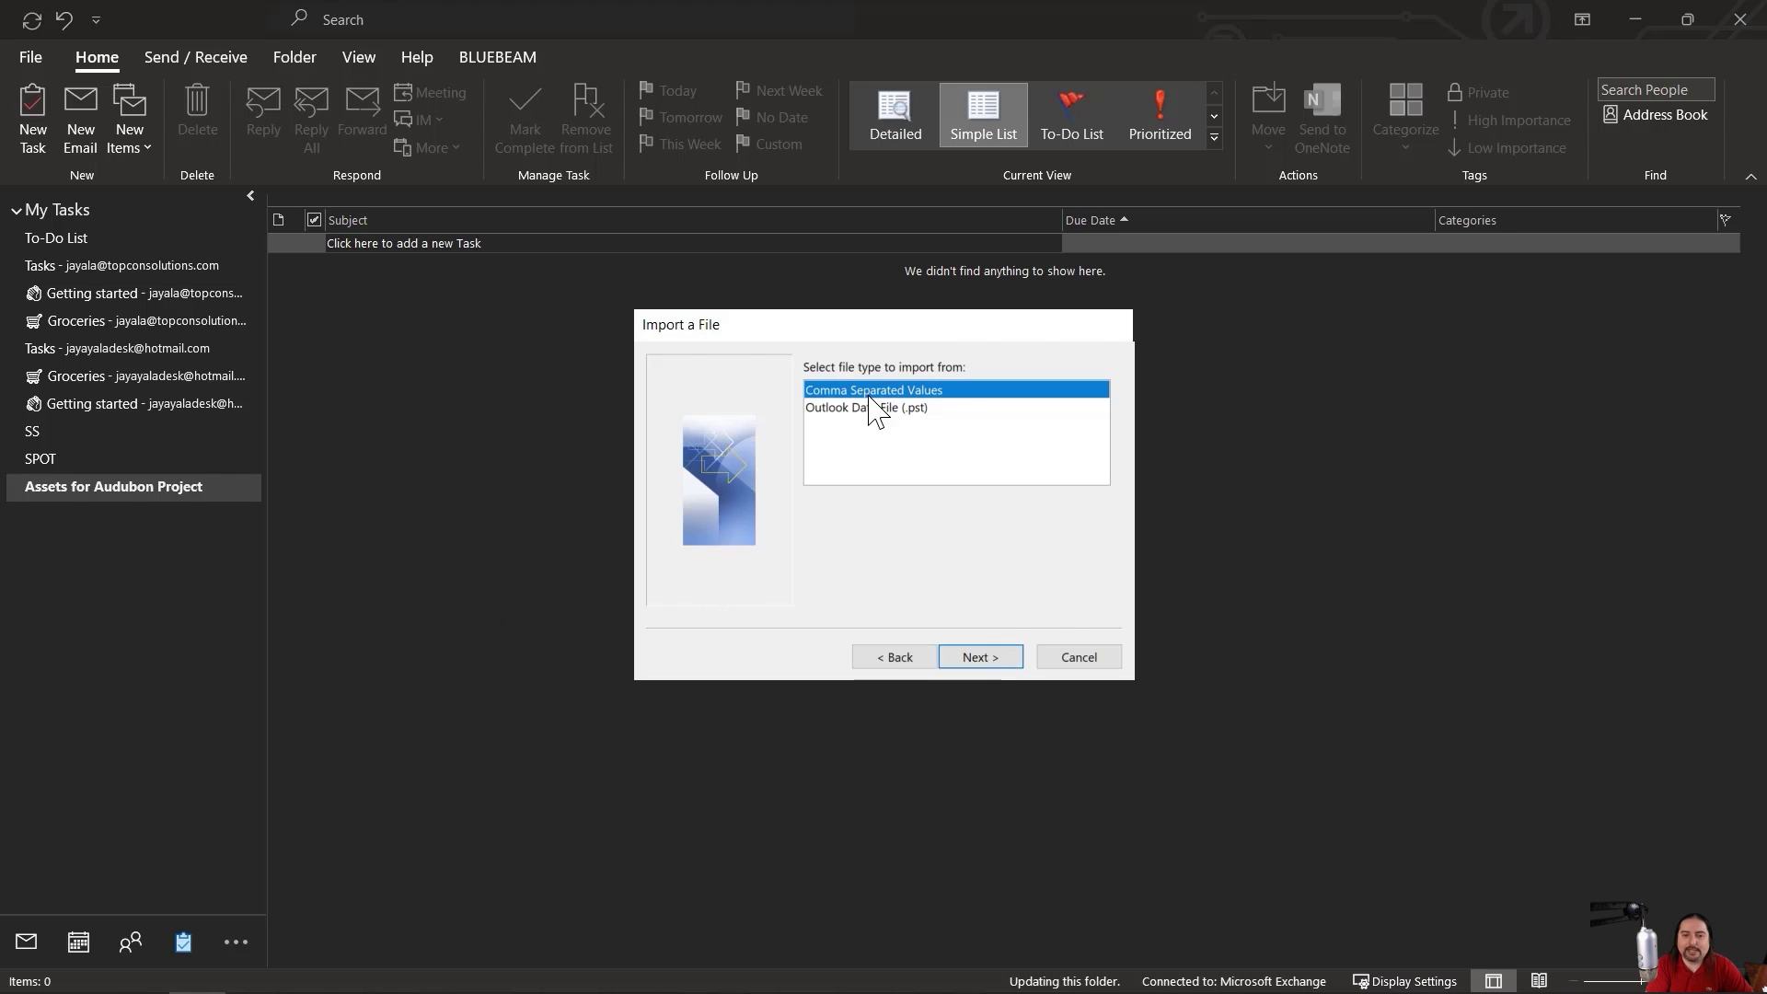
{"action": "left_click", "coordinate": [978, 659]}
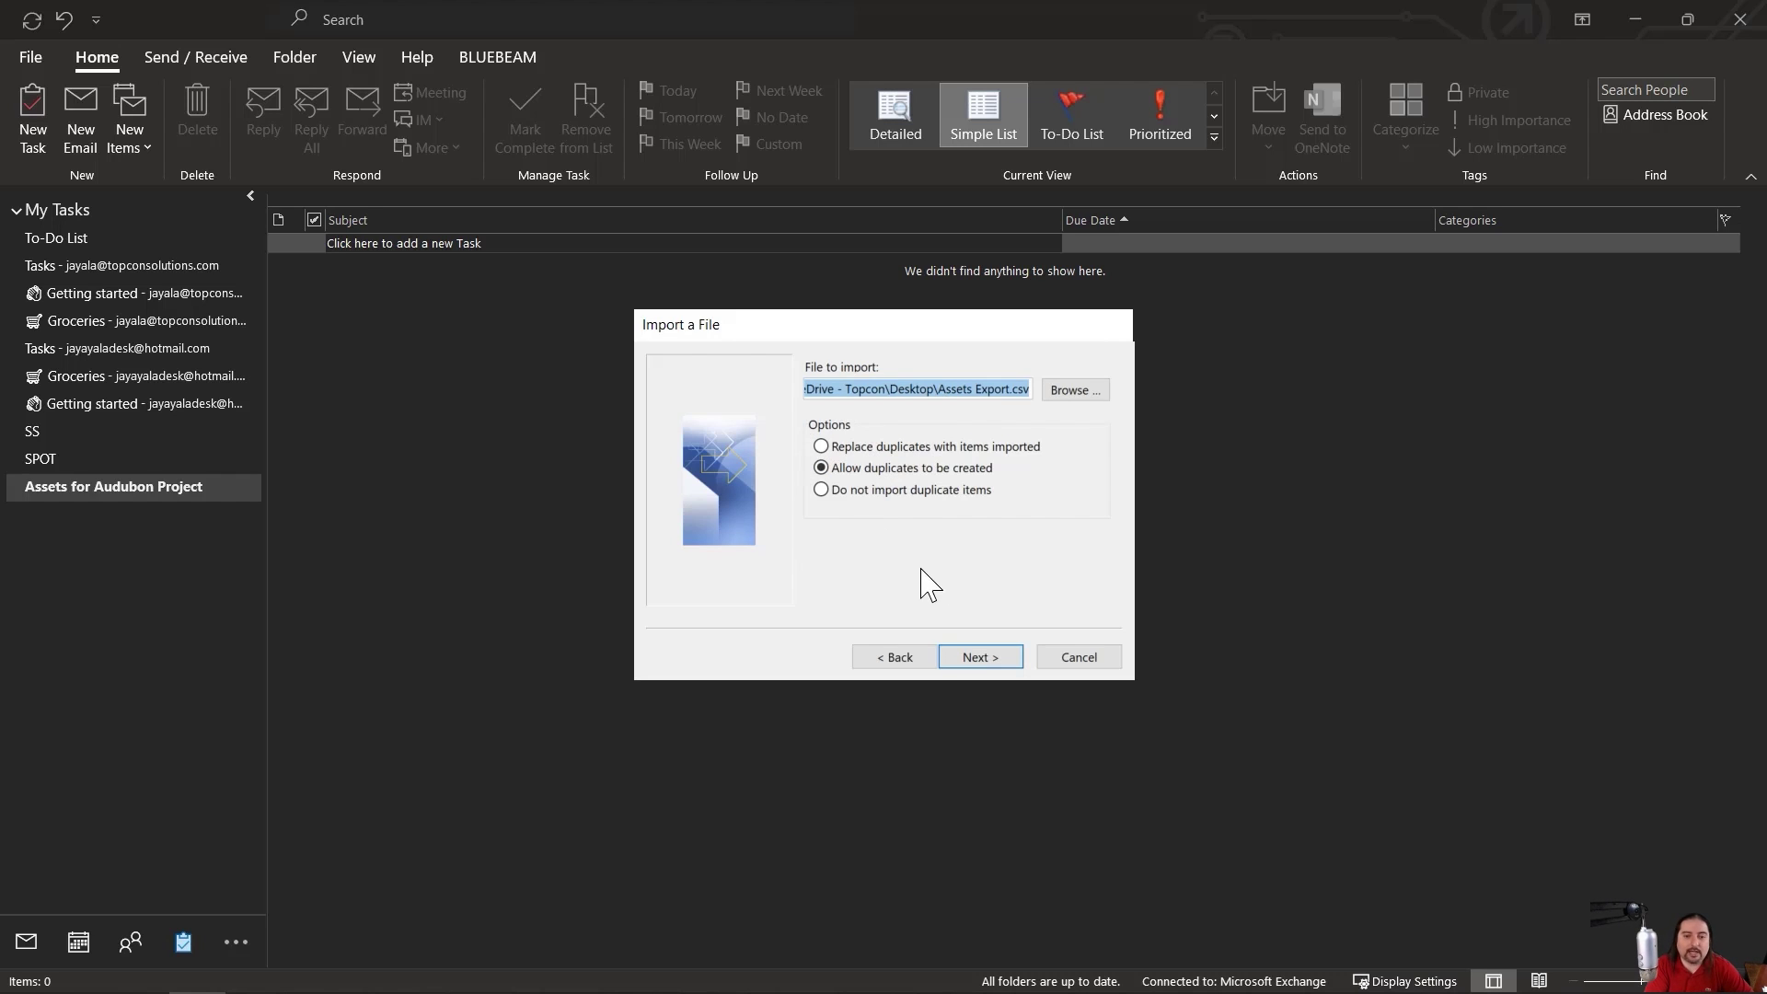
{"action": "left_click", "coordinate": [979, 659]}
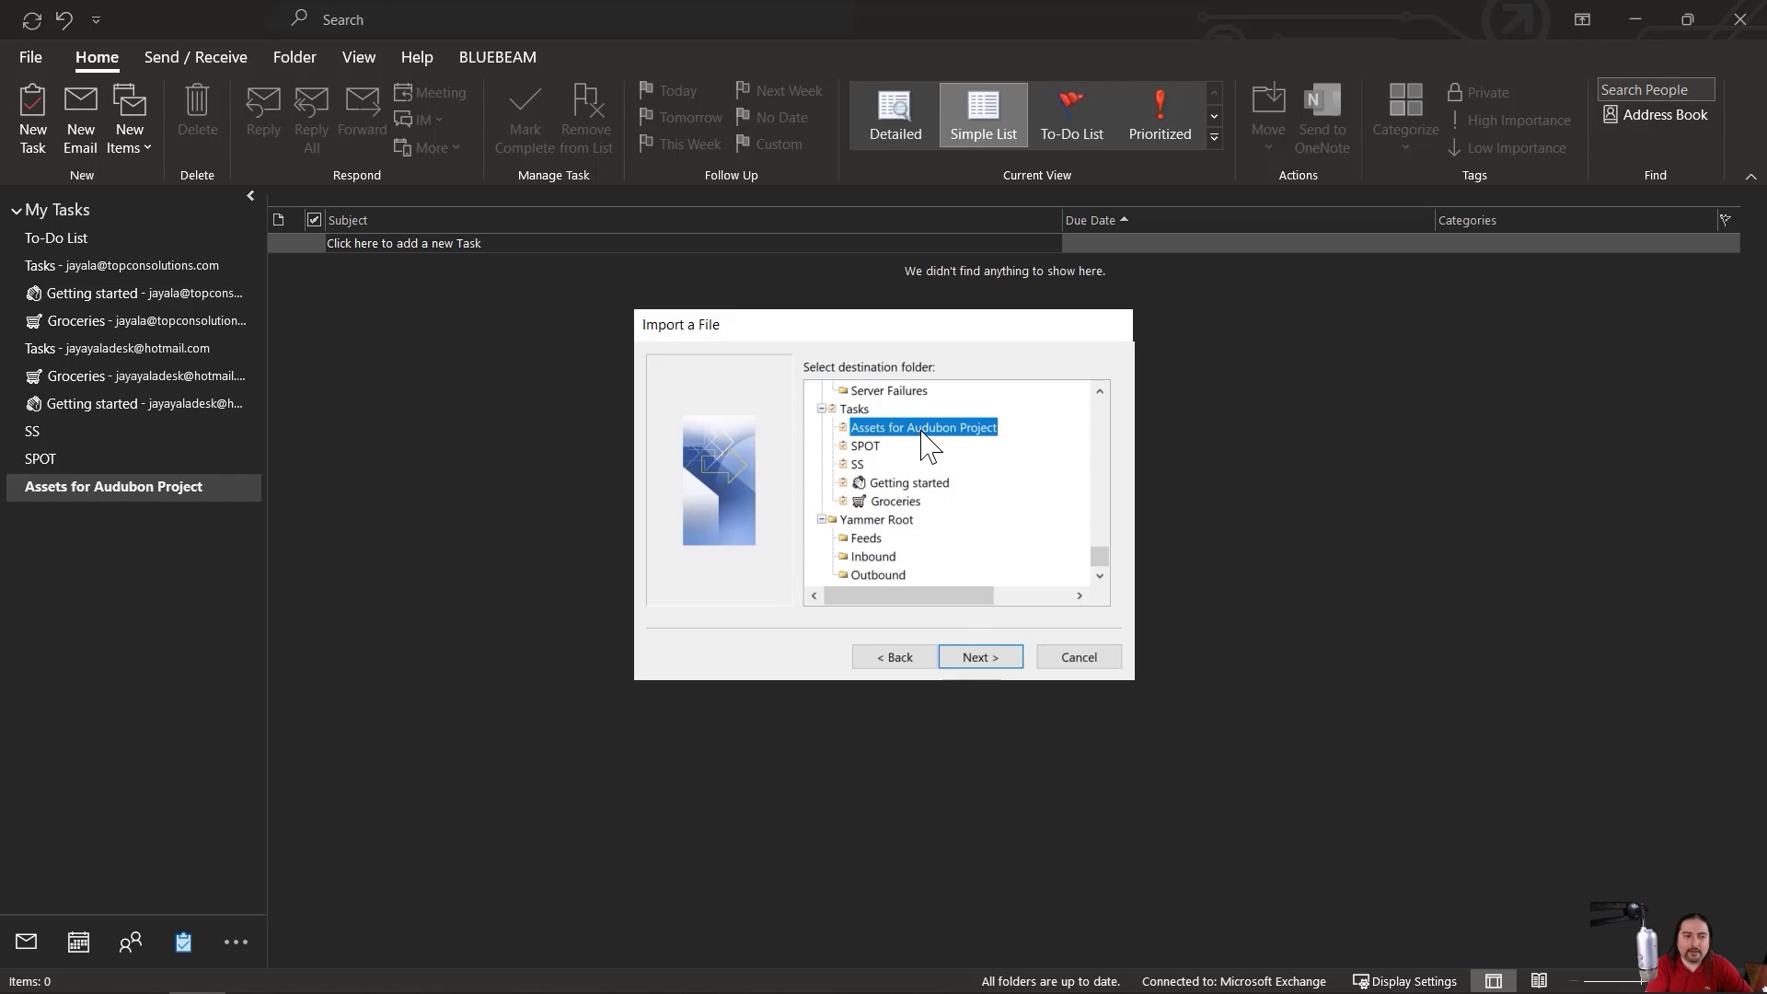
{"action": "left_click", "coordinate": [997, 672]}
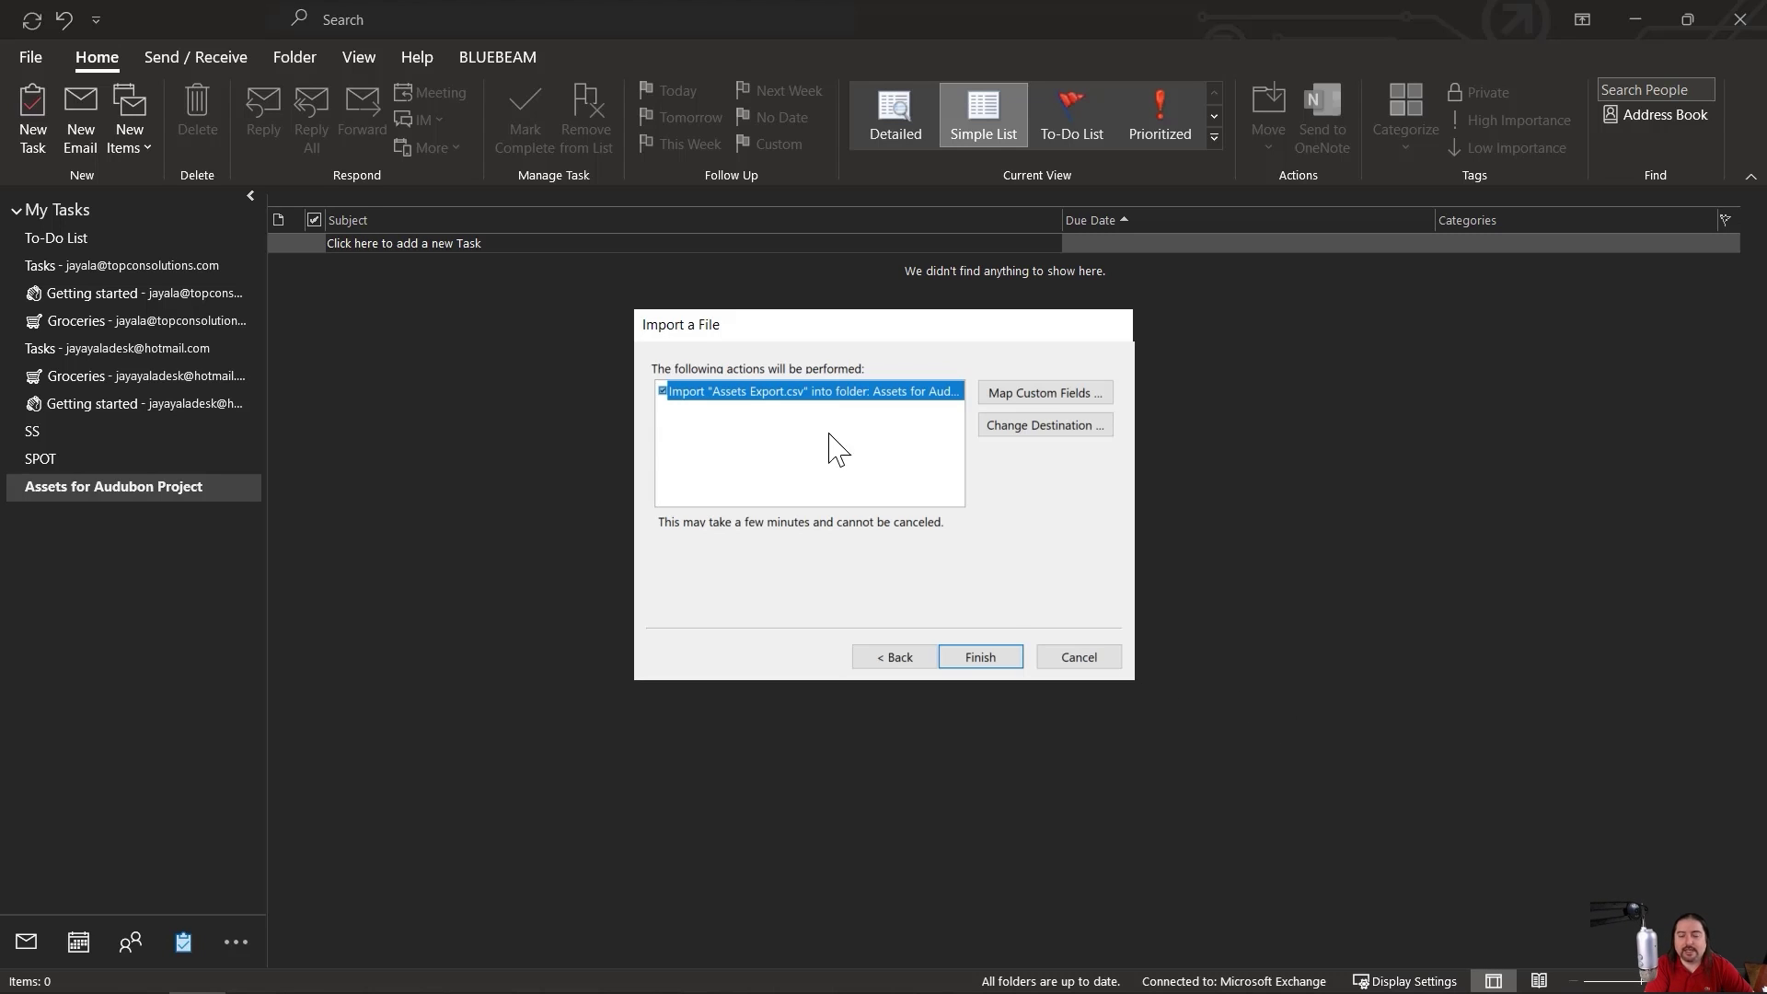
Map the CSV's NFC Syntax field to task Subject and Asset to Notes.
{"action": "left_click", "coordinate": [1010, 403]}
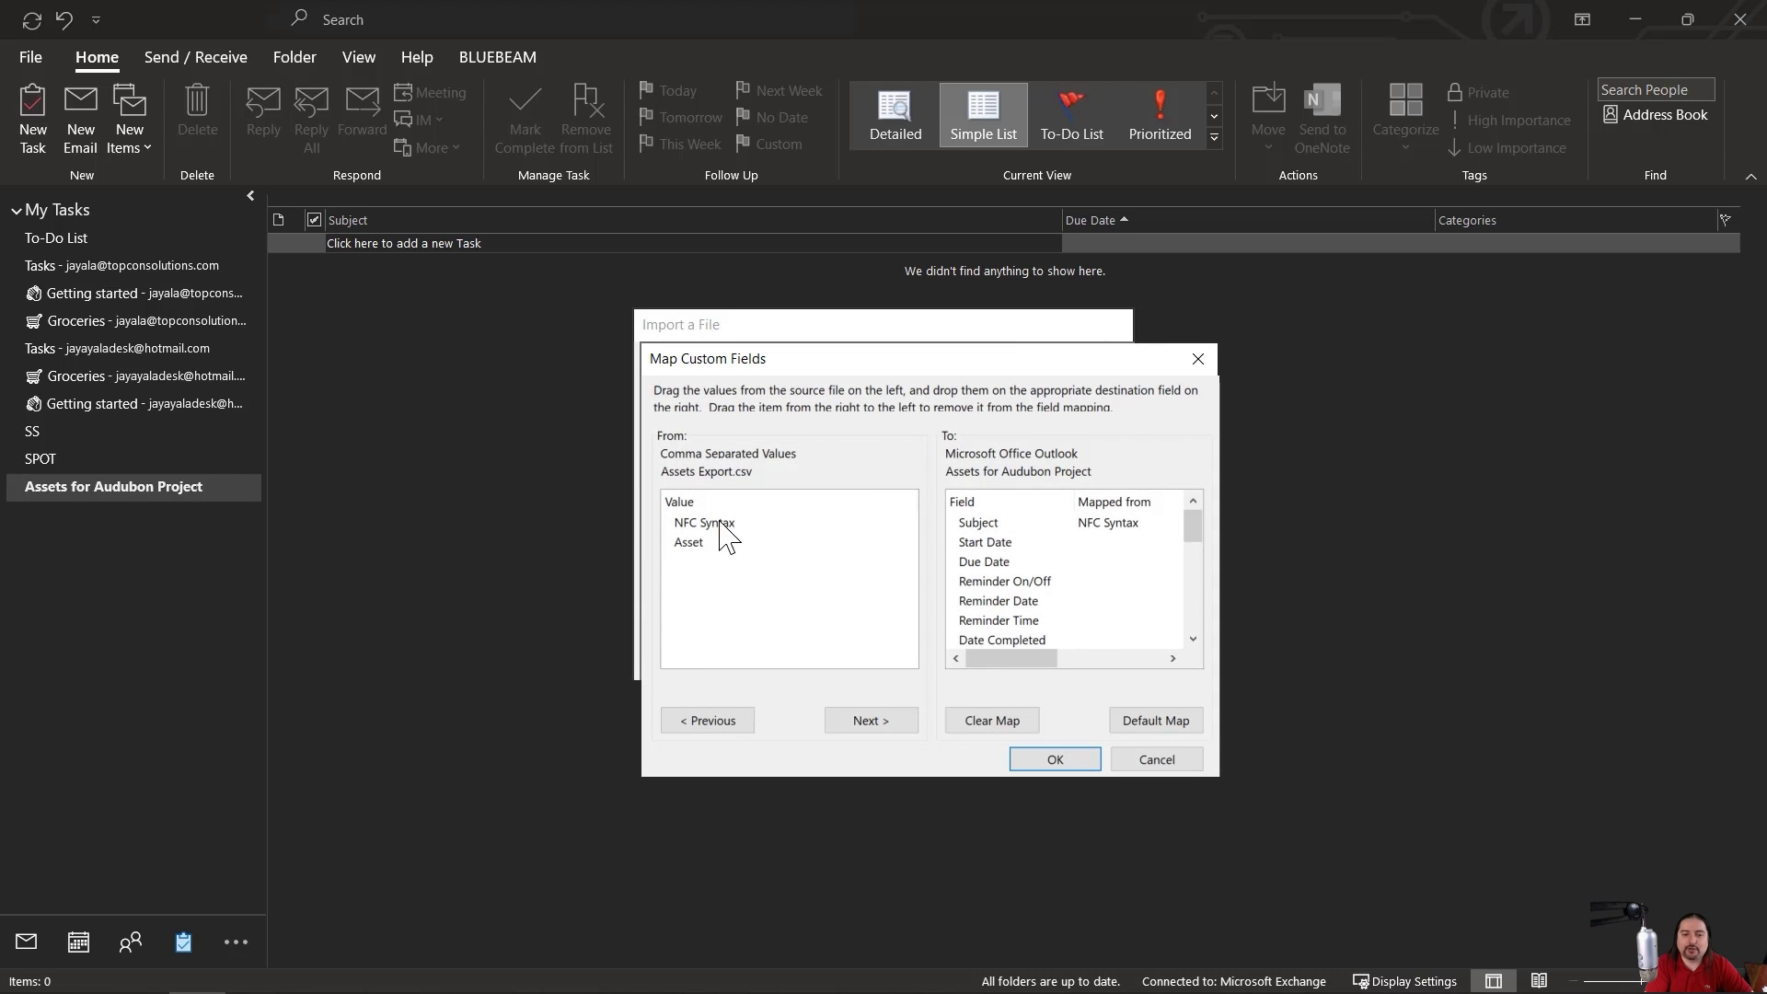
{"action": "left_click", "coordinate": [711, 525]}
{"action": "left_click_drag", "start_coordinate": [694, 524], "coordinate": [977, 524]}
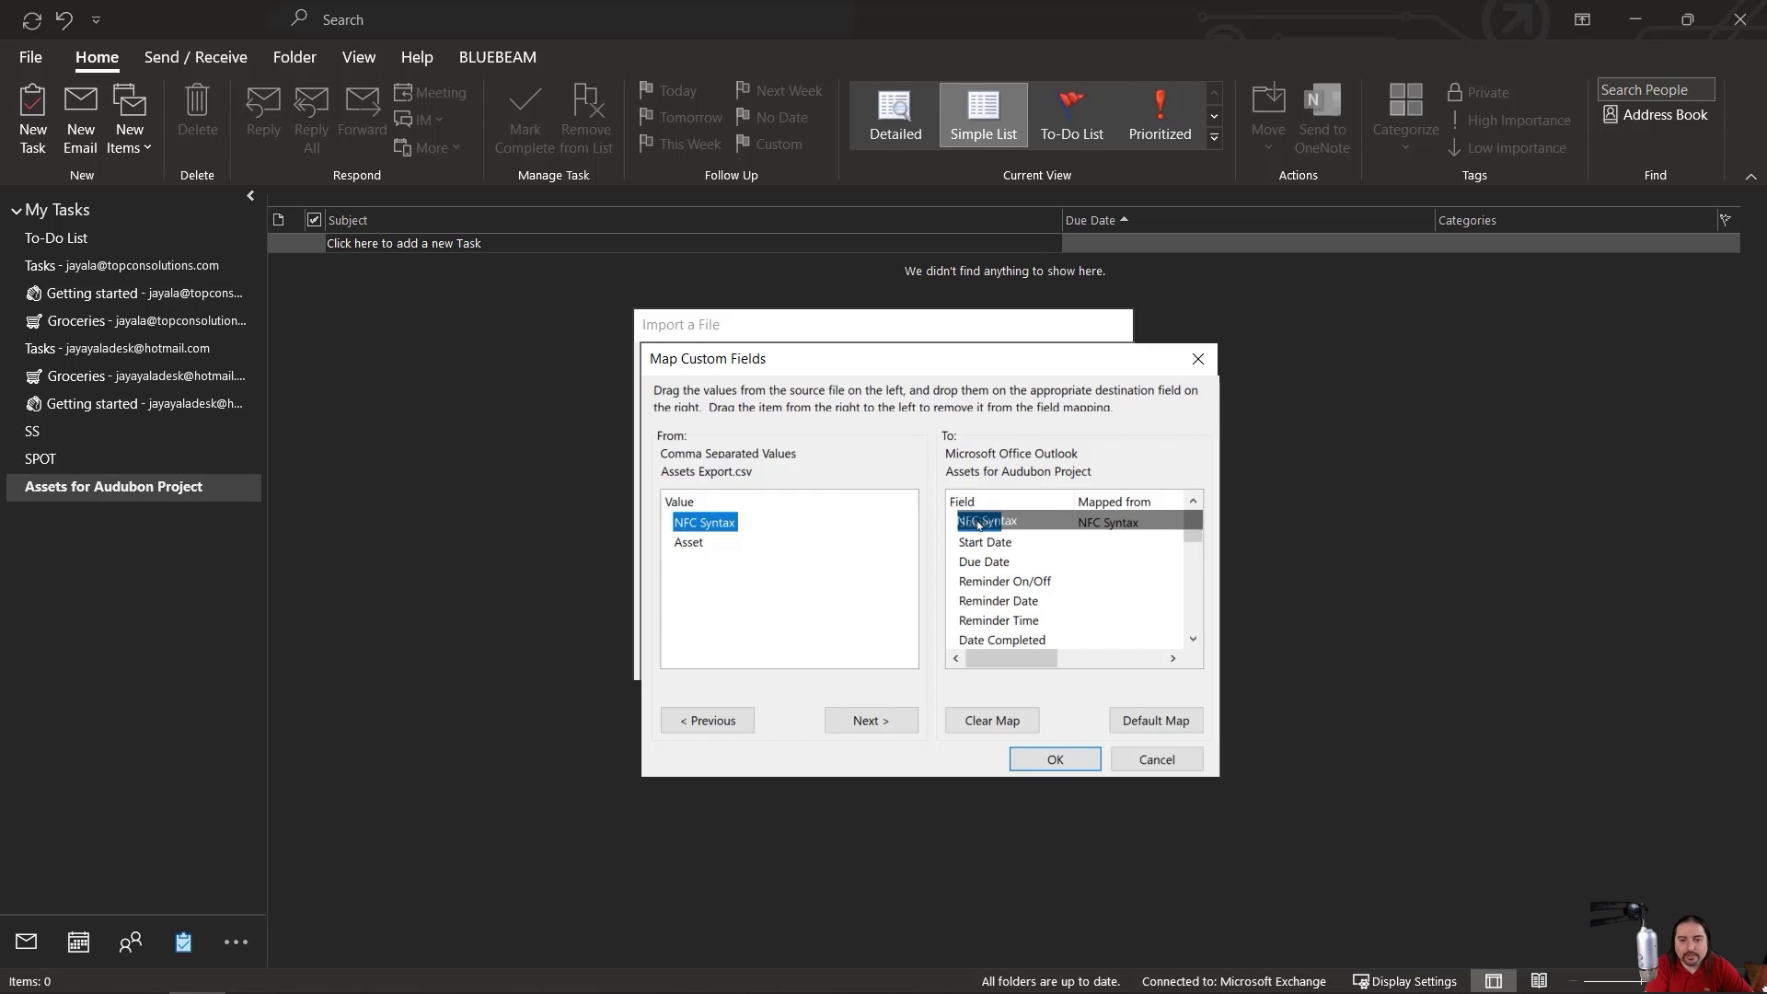
{"action": "left_click_drag", "start_coordinate": [1193, 546], "coordinate": [1207, 614]}
{"action": "left_click_drag", "start_coordinate": [688, 543], "coordinate": [978, 587]}
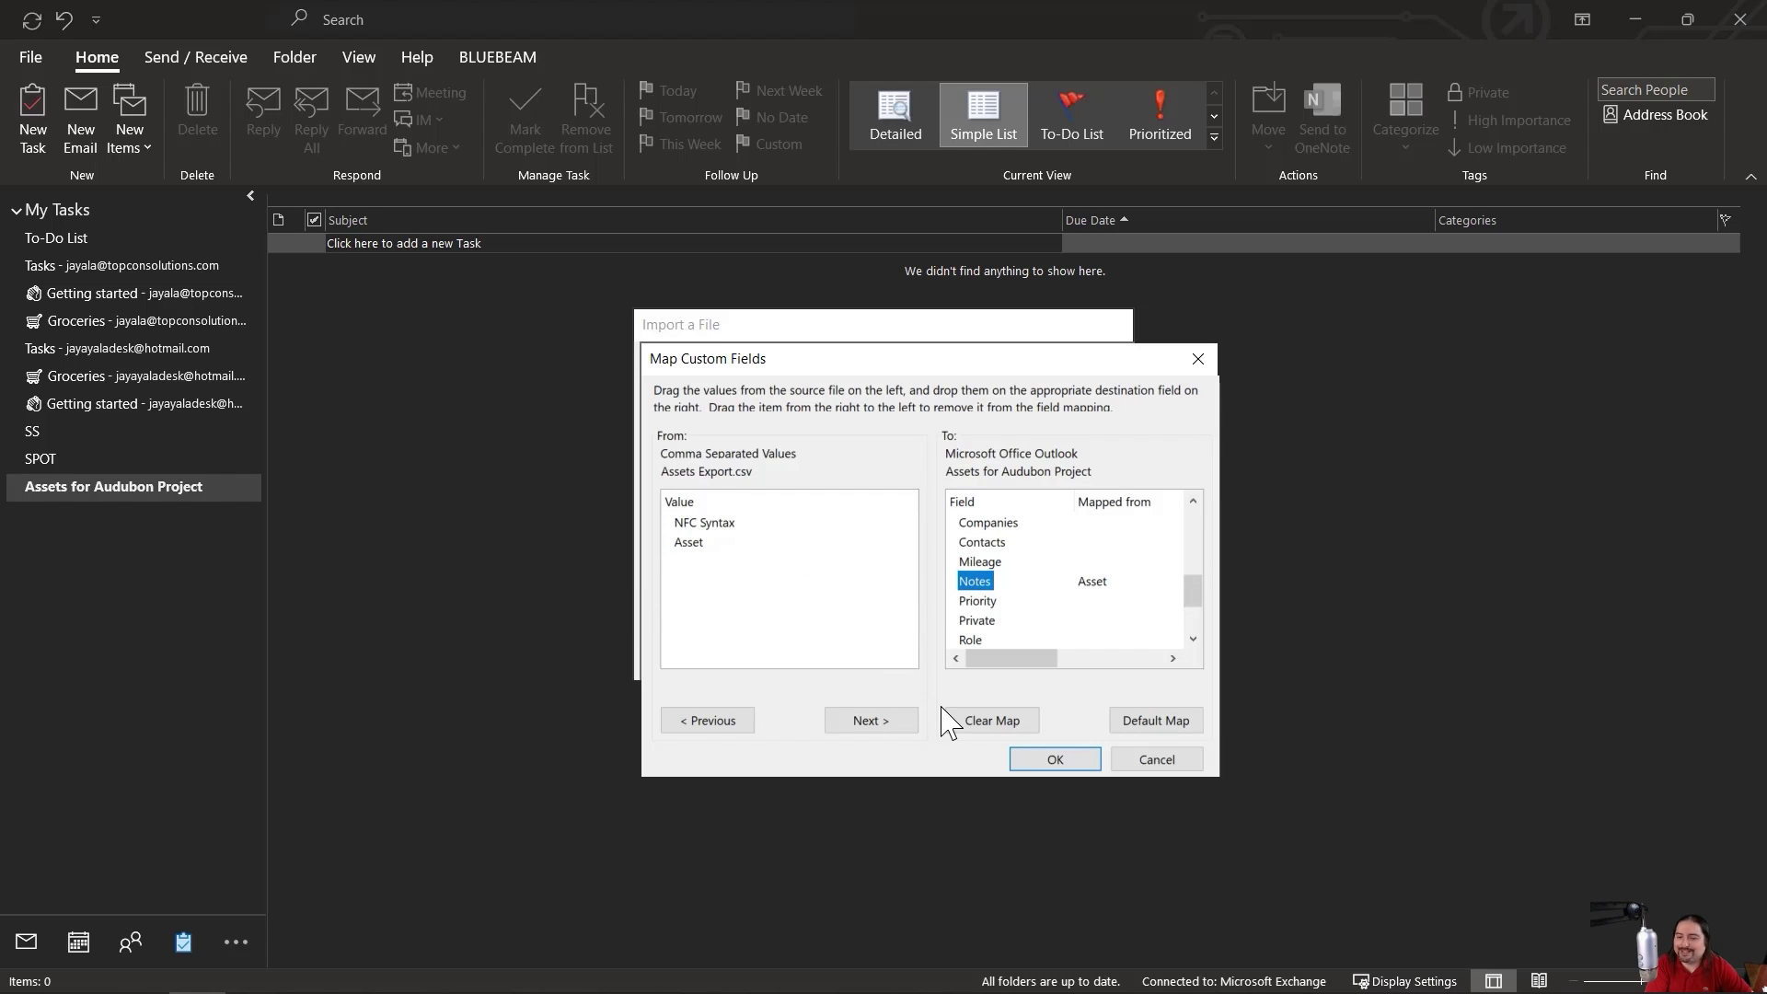
{"action": "left_click", "coordinate": [1053, 760]}
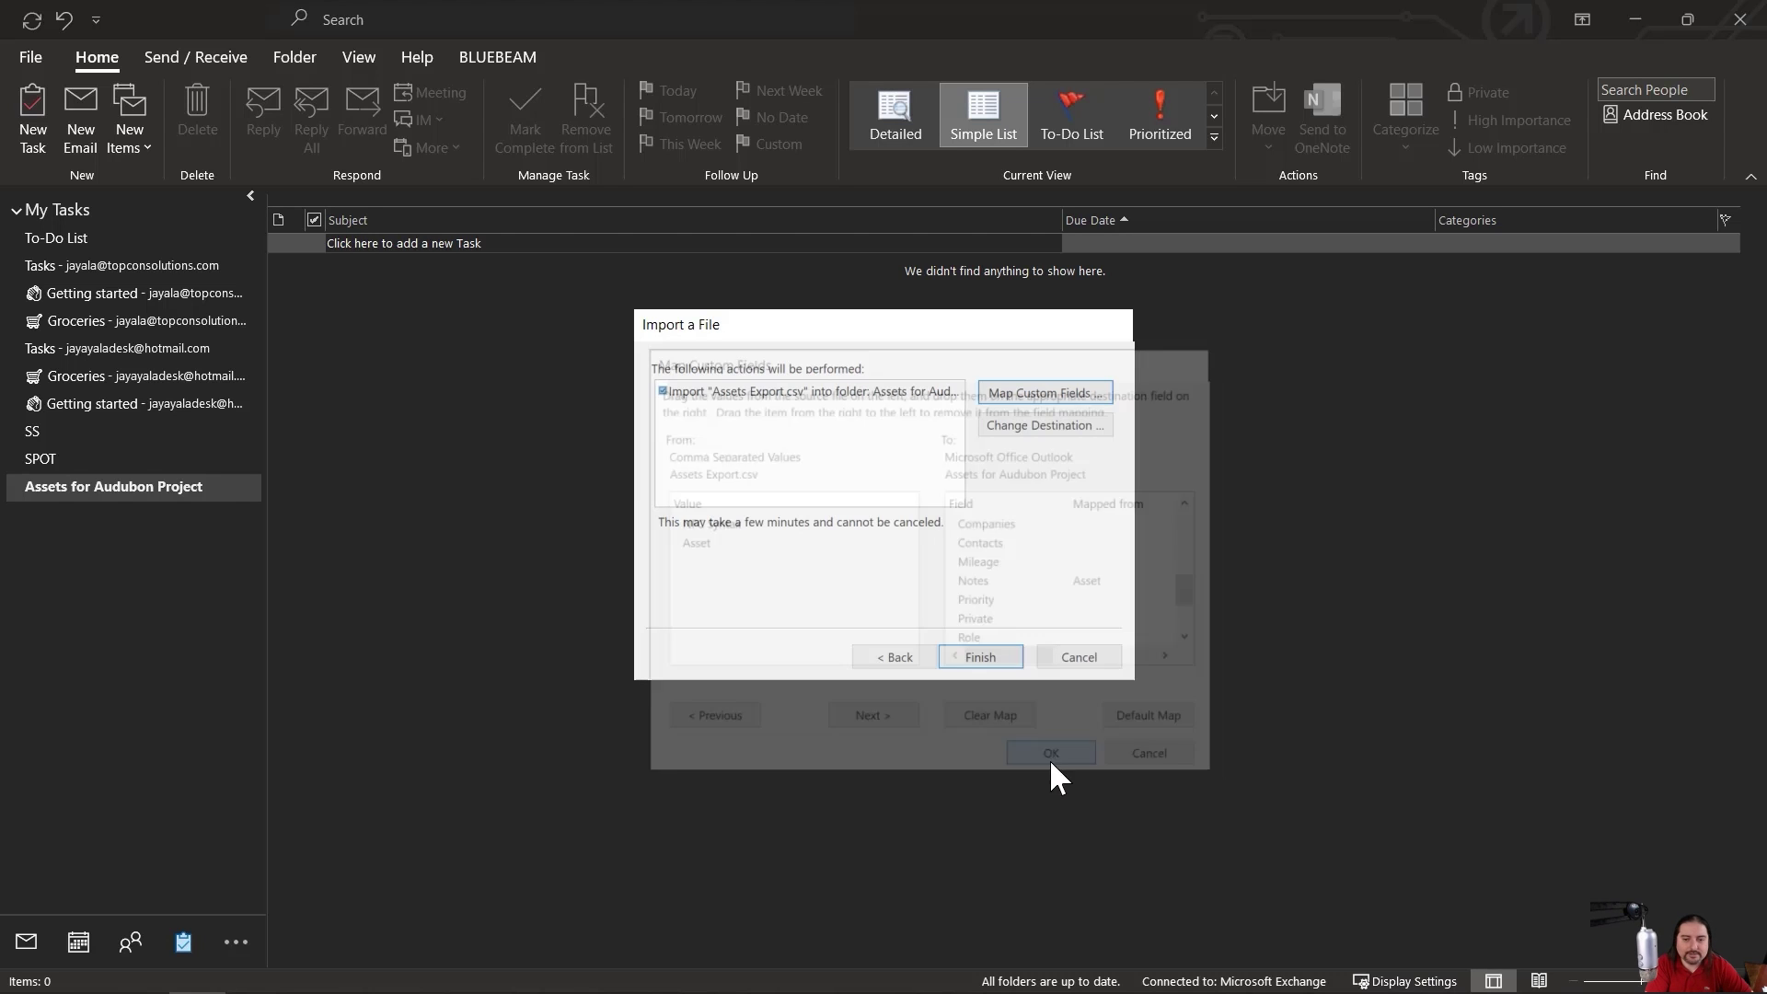
Finish the import, filling the folder with 33 adsk-assetuid asset tasks.
{"action": "left_click", "coordinate": [990, 654]}
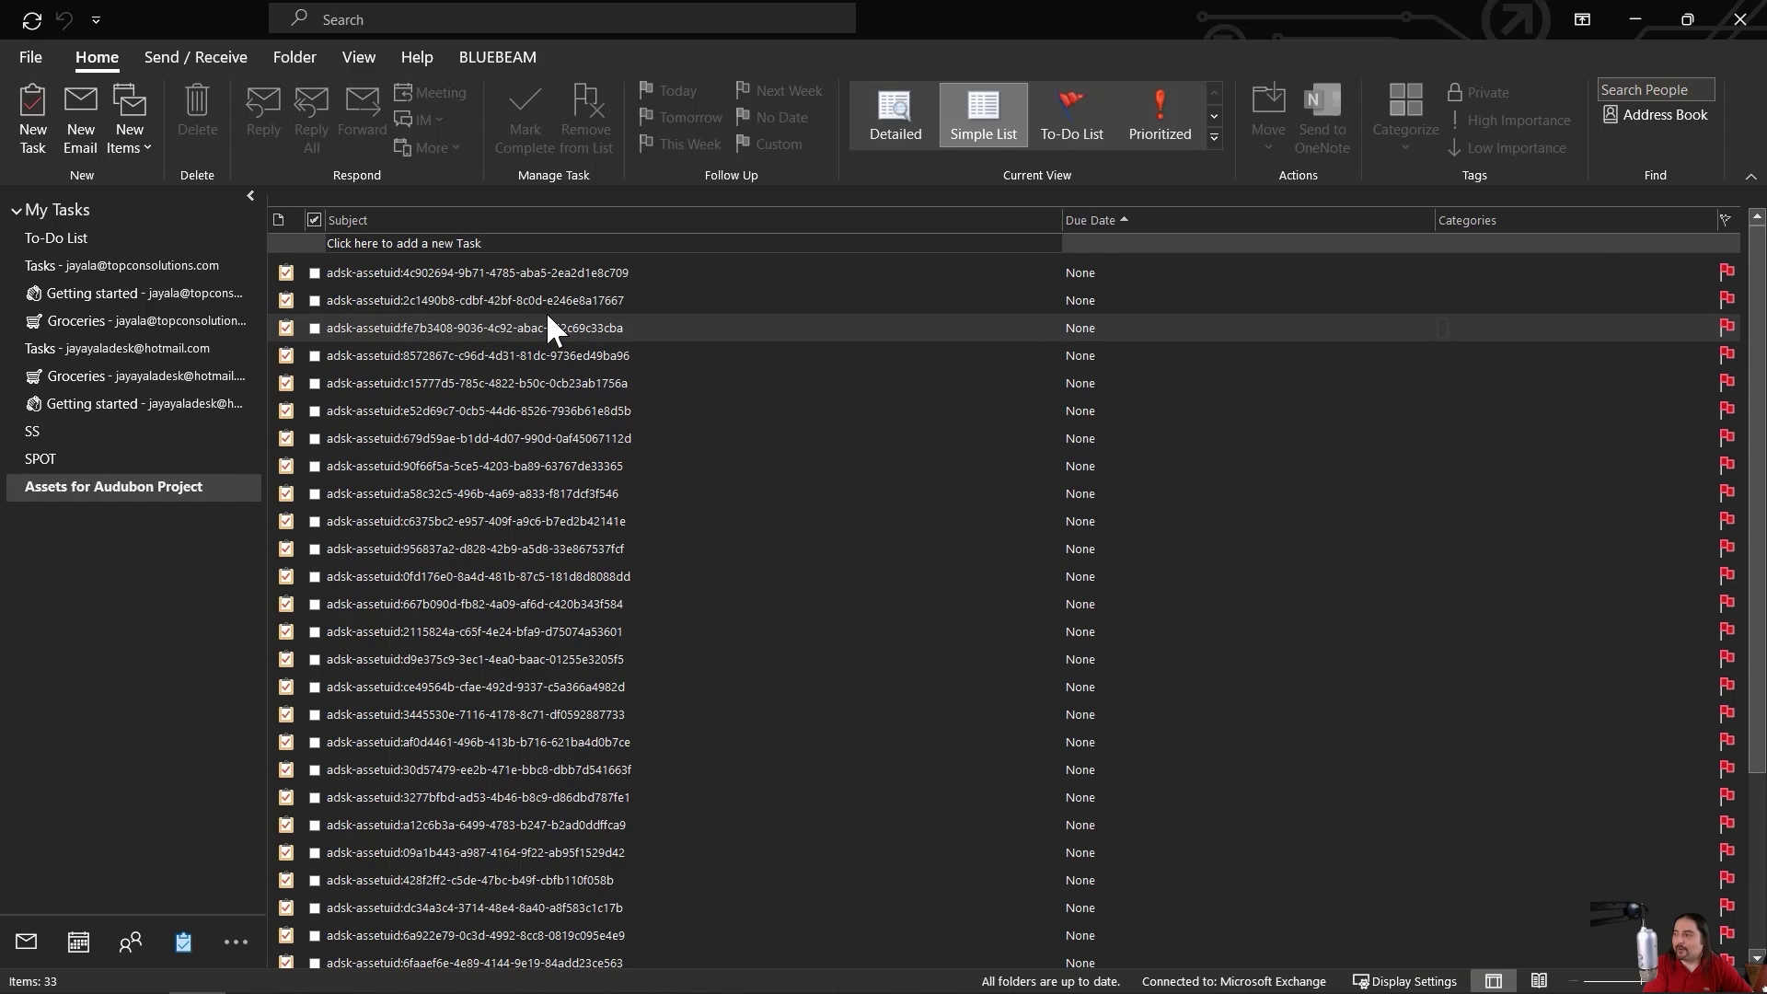
Add a Notes column after Subject in the task list view and widen it.
{"action": "right_click", "coordinate": [677, 221]}
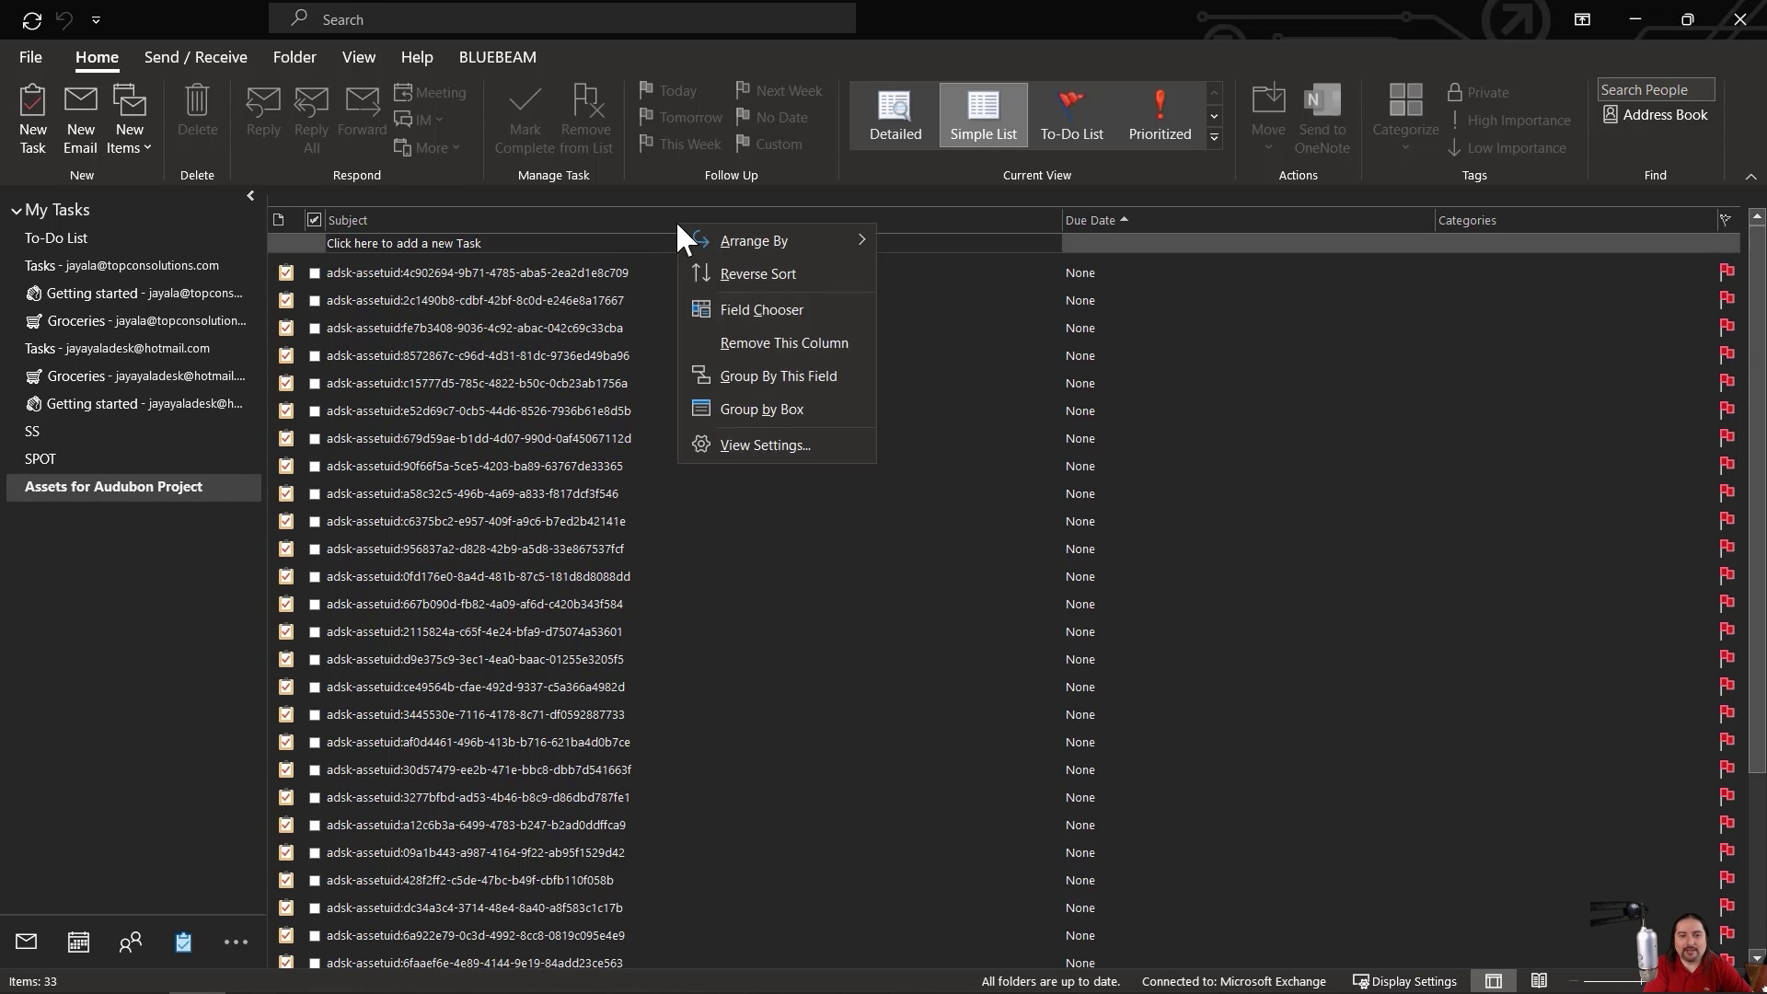
{"action": "mouse_move", "coordinate": [736, 237]}
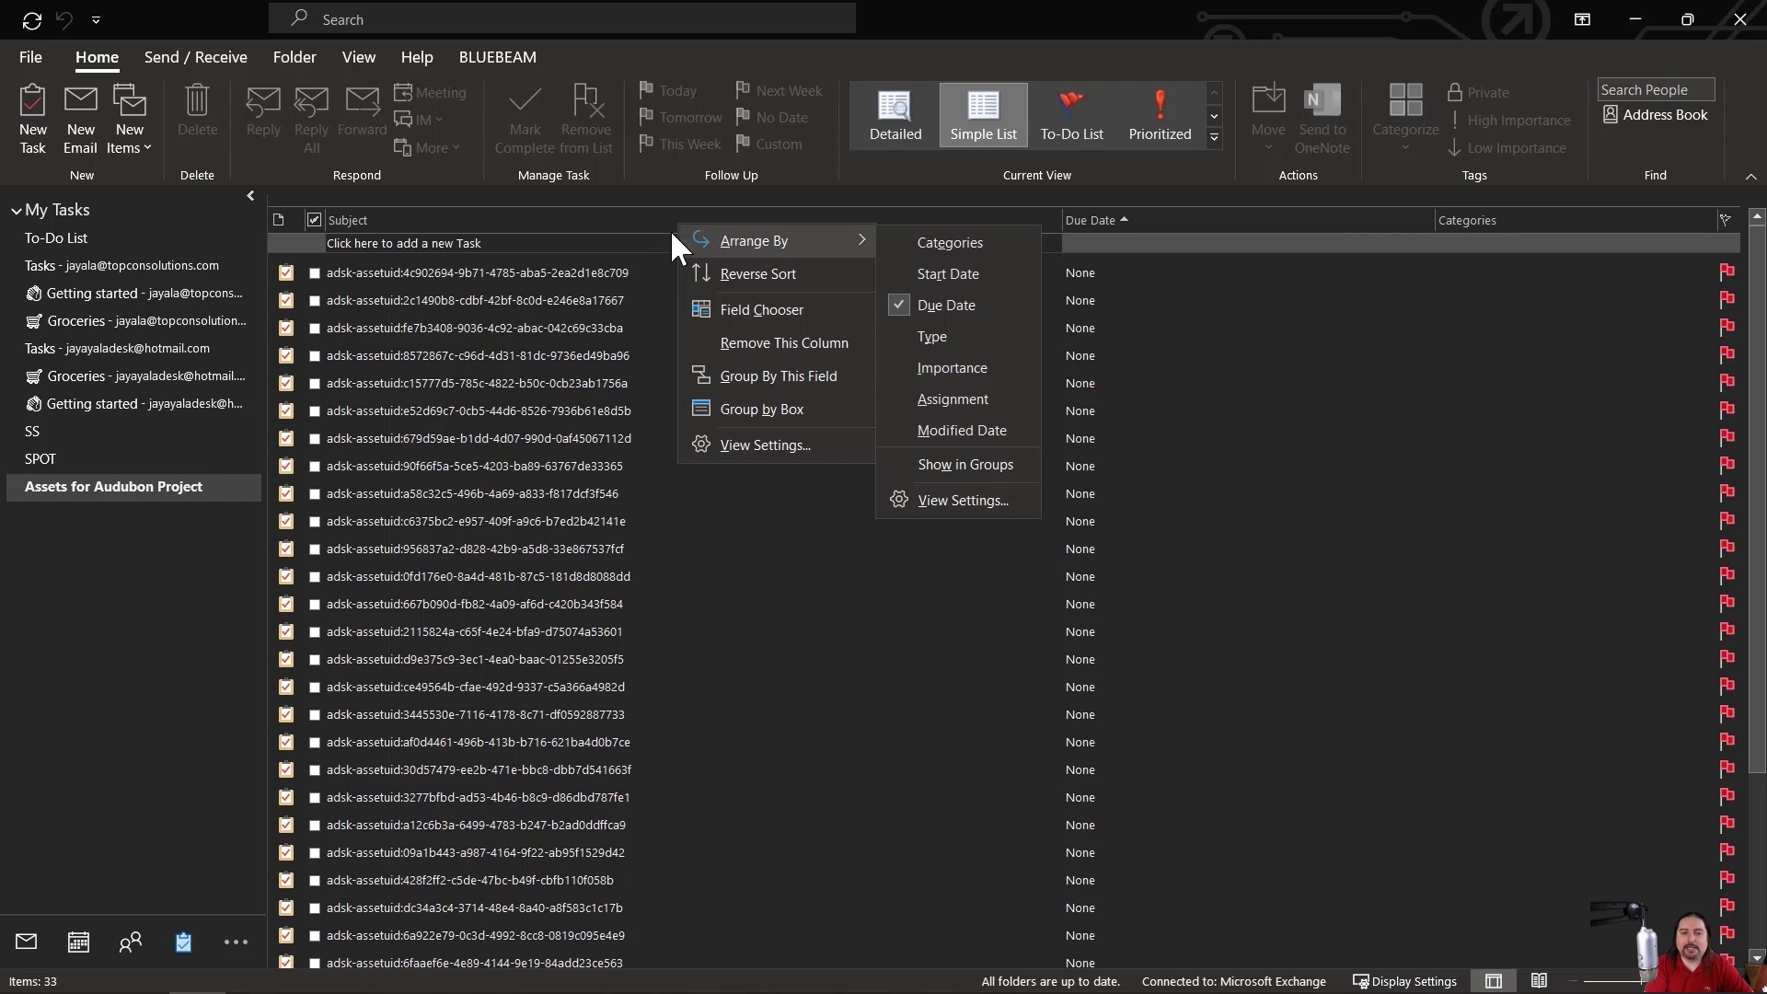
{"action": "right_click", "coordinate": [628, 217]}
{"action": "right_click", "coordinate": [628, 217]}
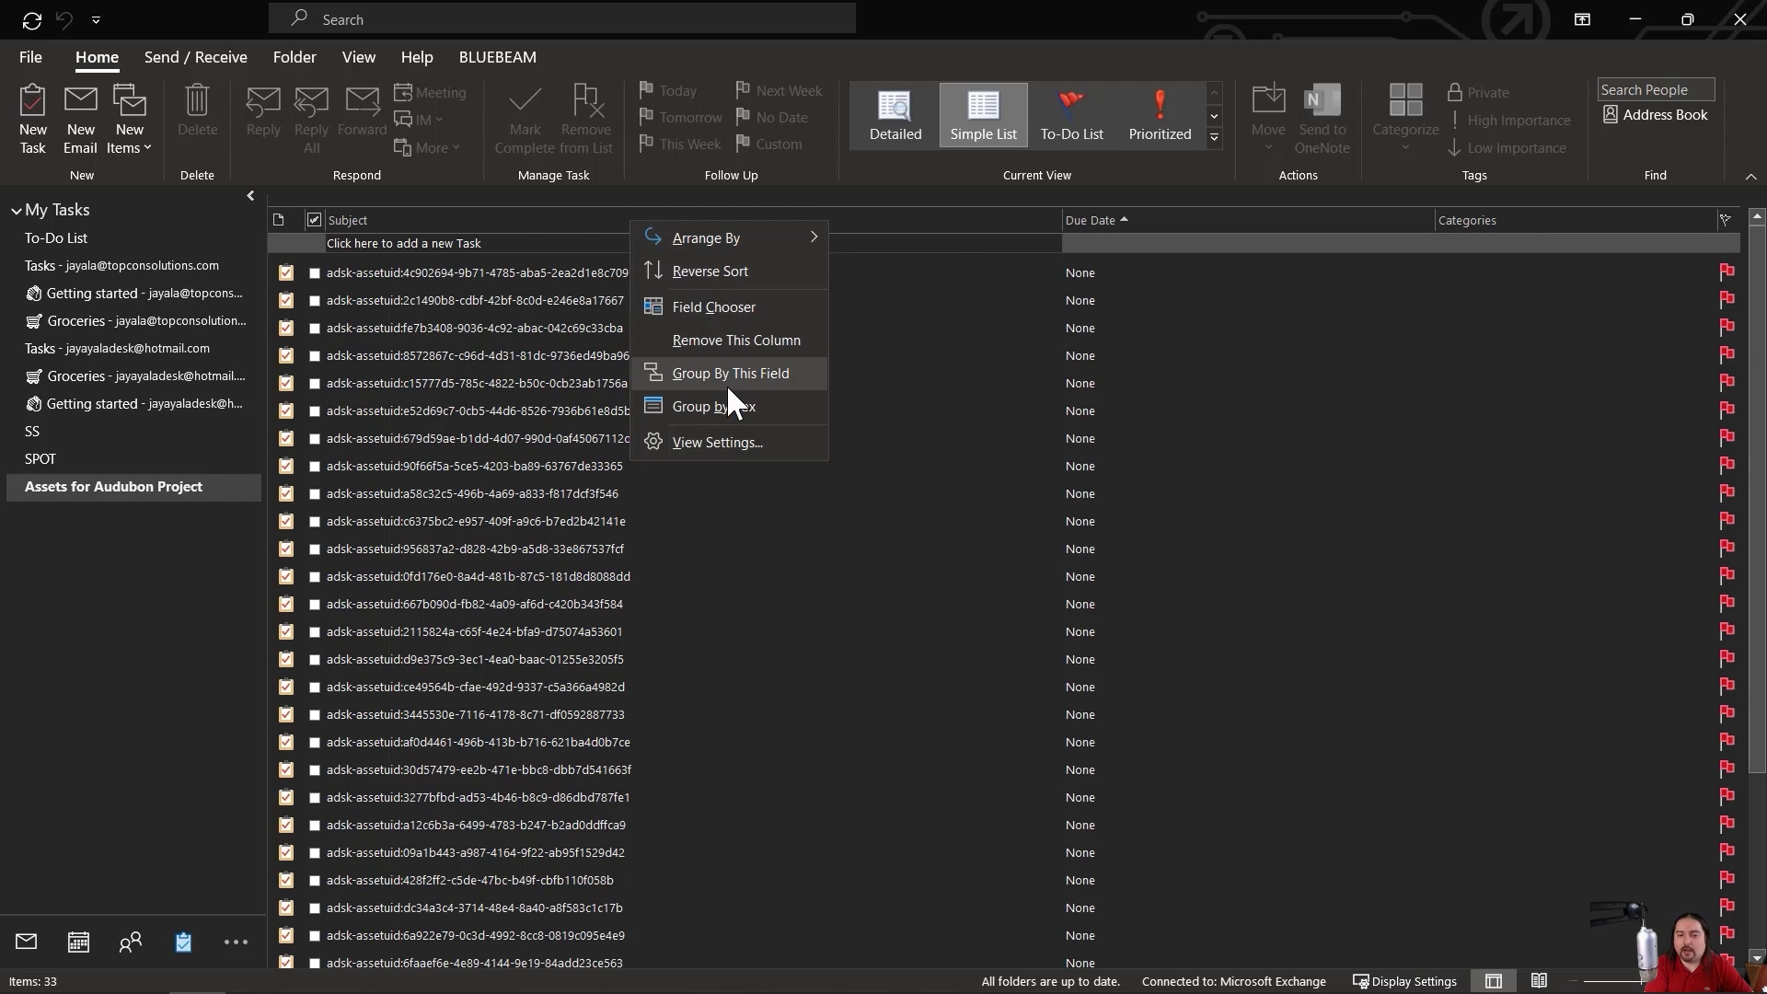
{"action": "left_click", "coordinate": [729, 446]}
{"action": "left_click", "coordinate": [756, 368]}
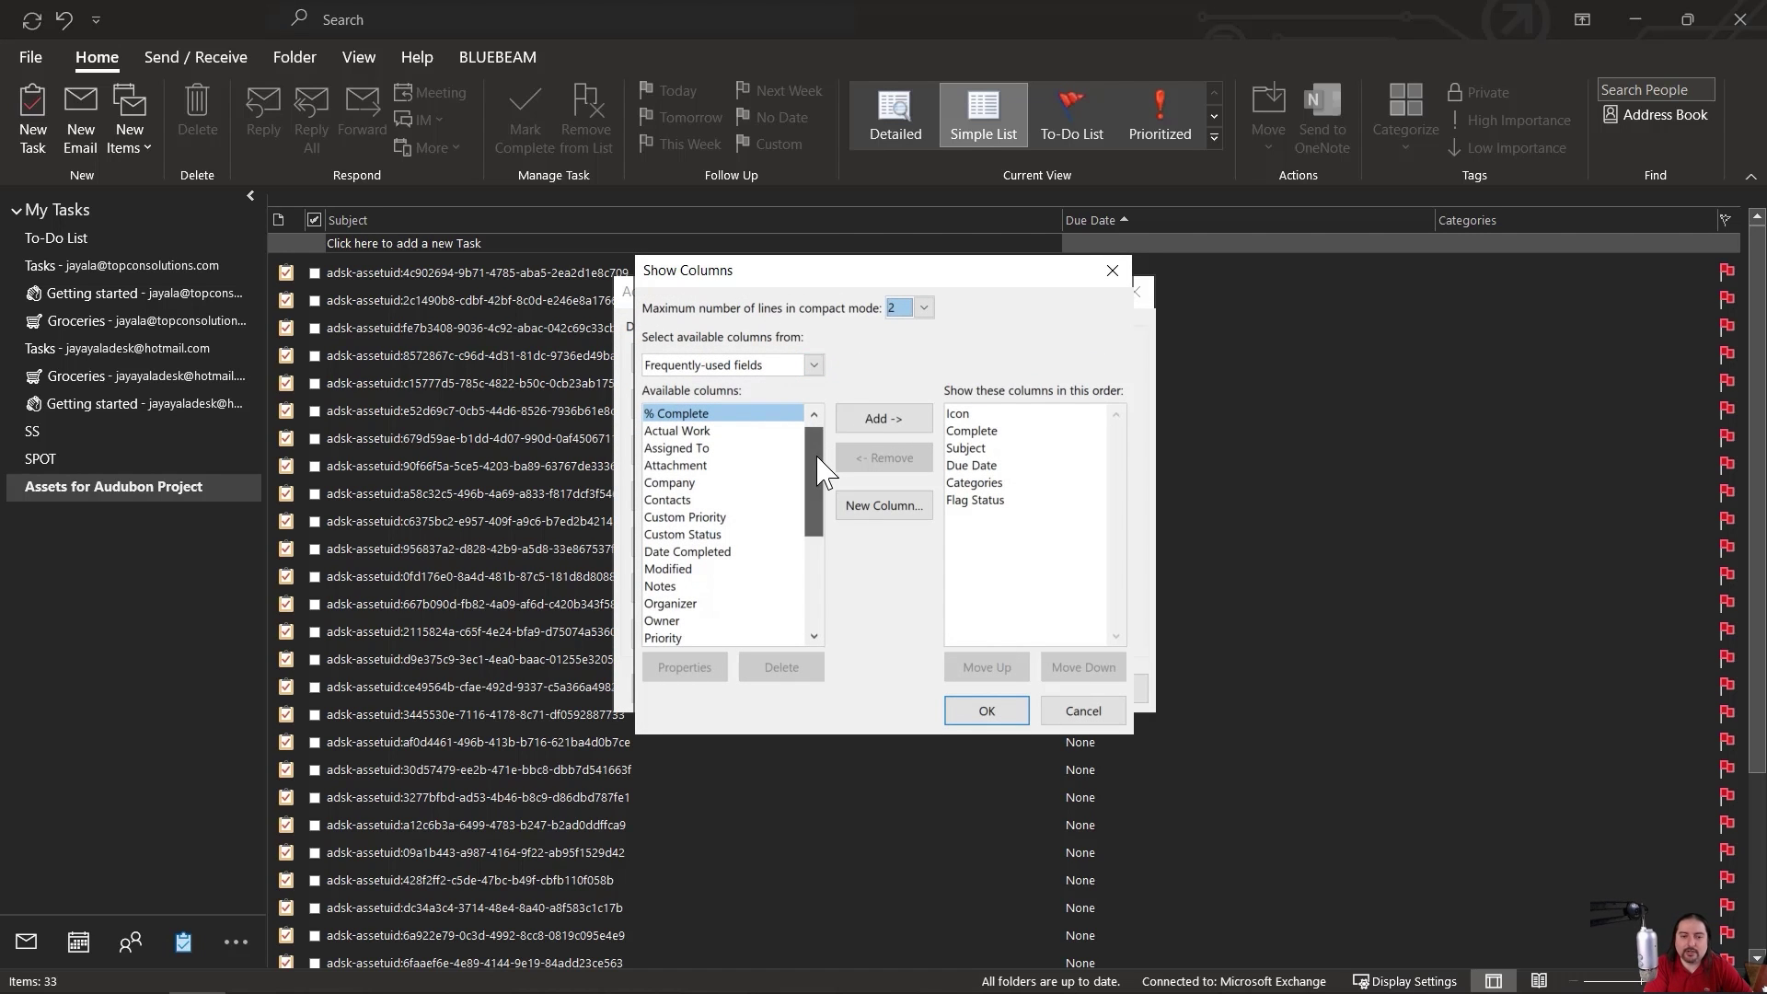
{"action": "scroll", "coordinate": [815, 473], "scroll_direction": "down", "scroll_amount": 1}
{"action": "left_click", "coordinate": [664, 535]}
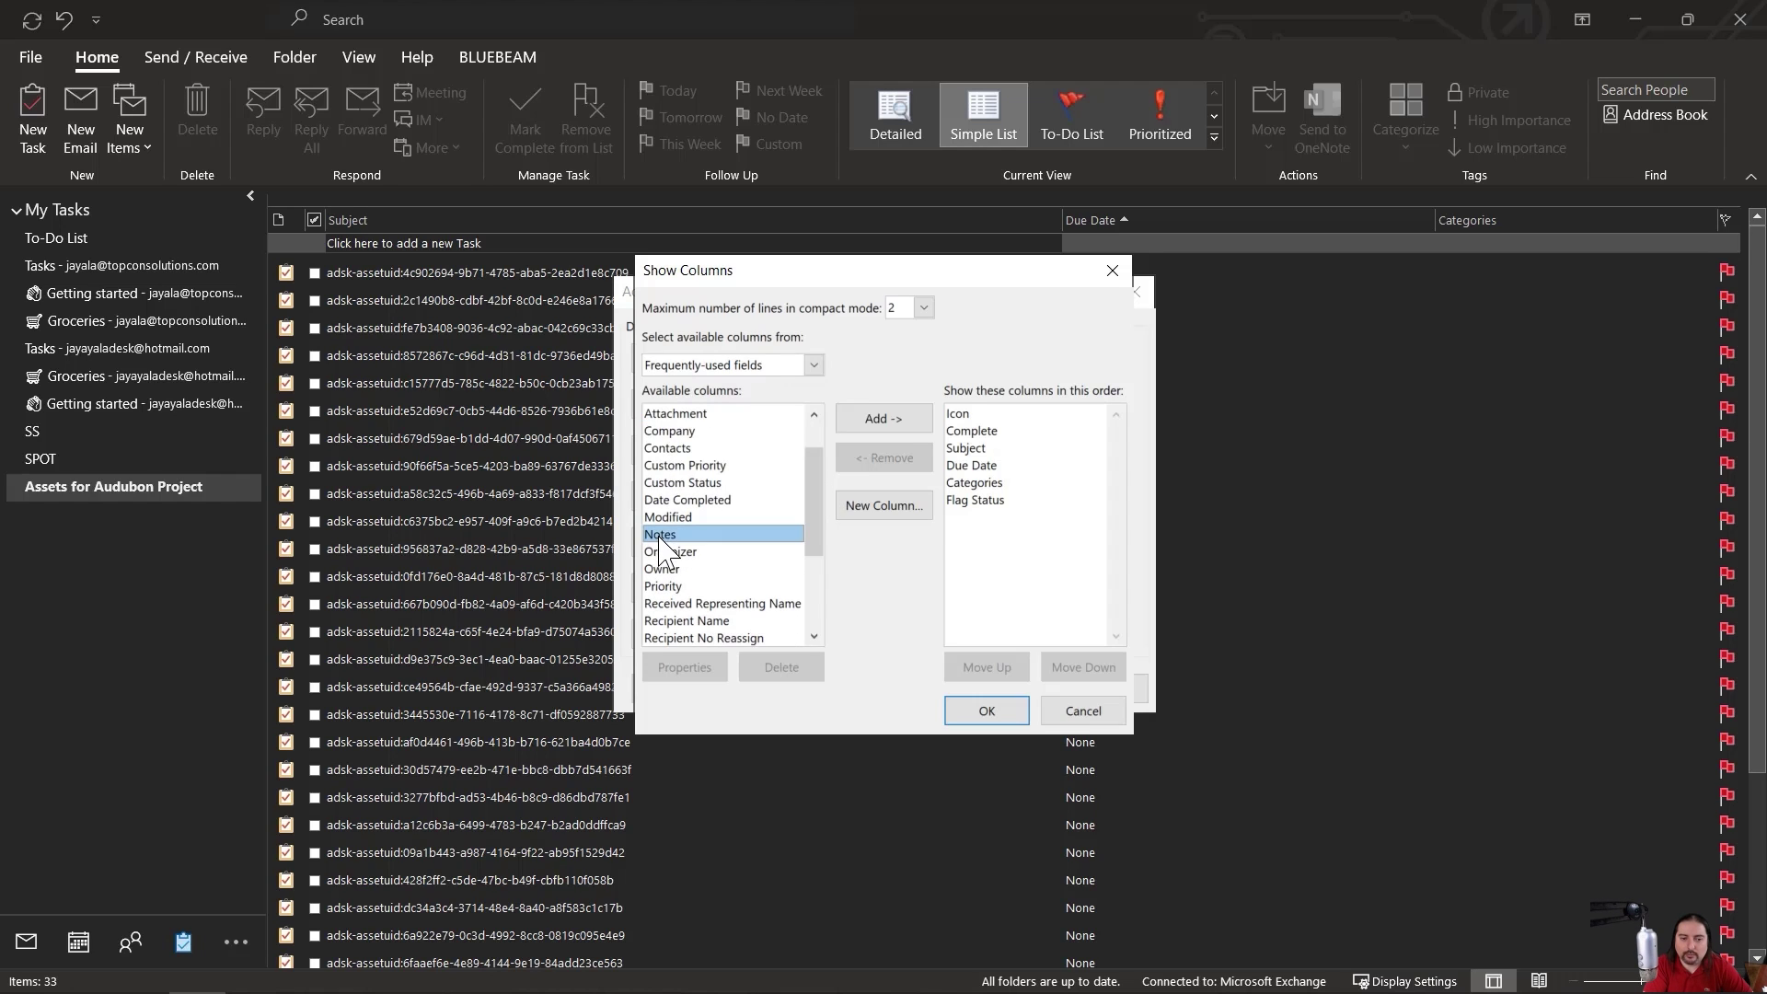
{"action": "left_click", "coordinate": [966, 449]}
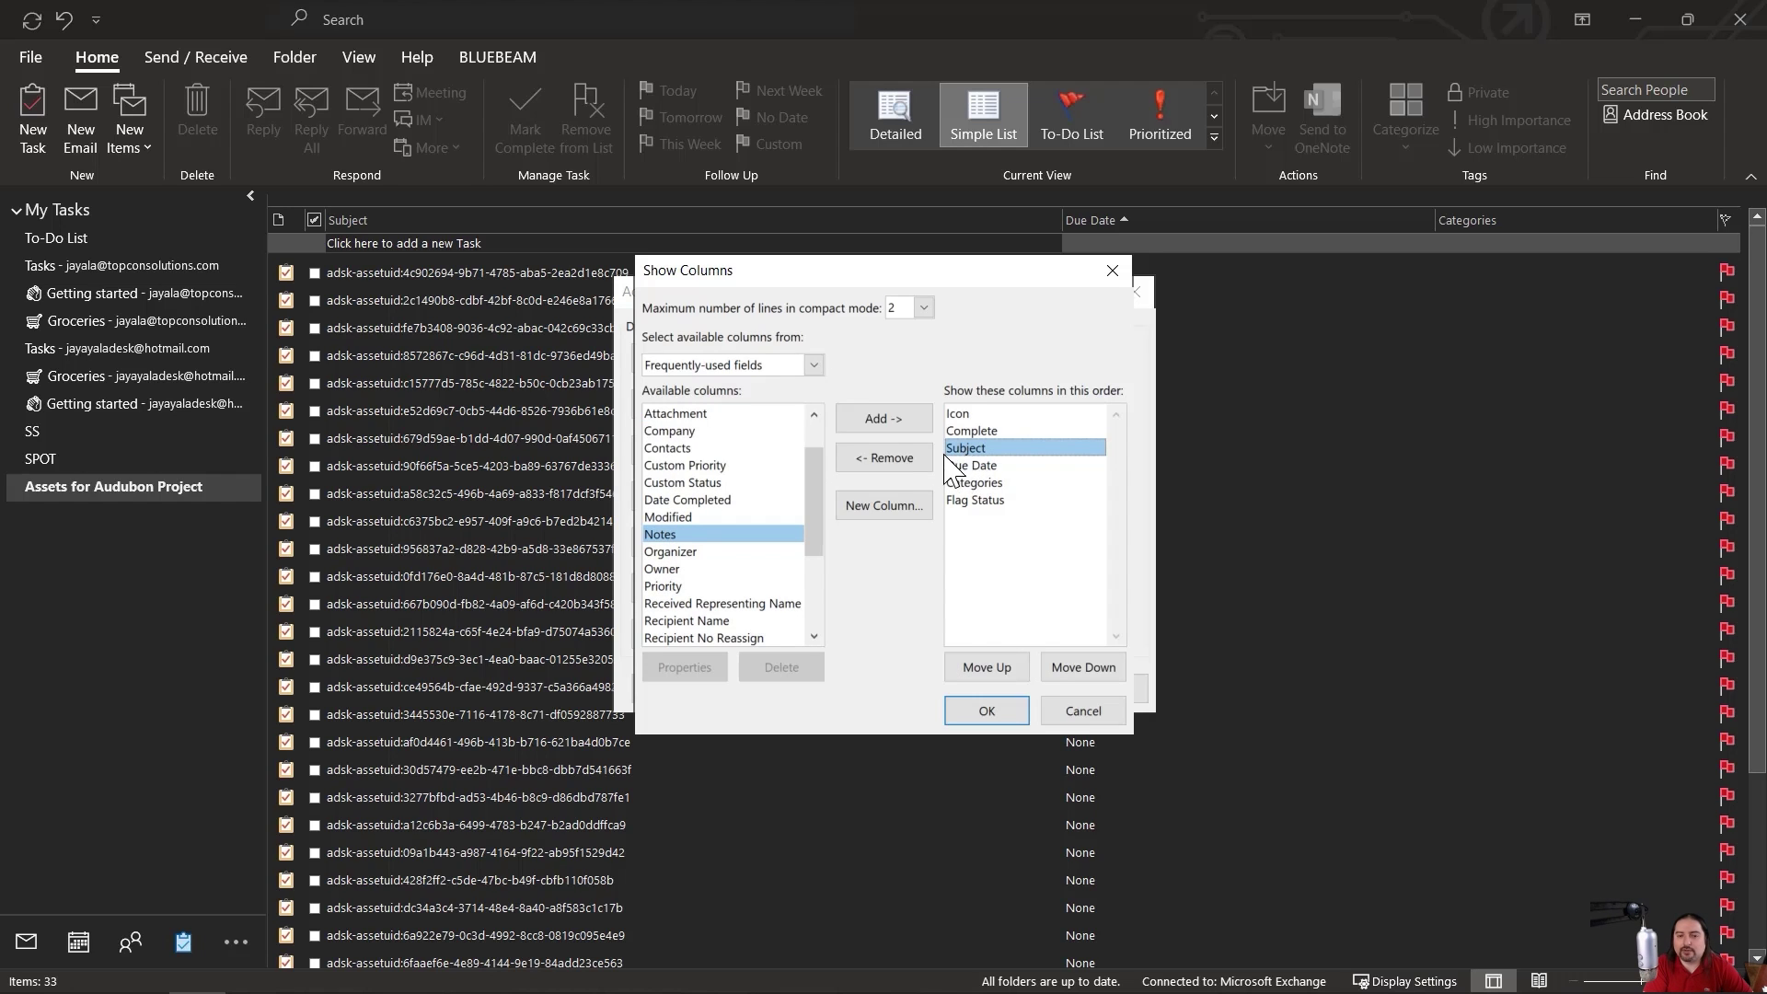
{"action": "left_click", "coordinate": [884, 419]}
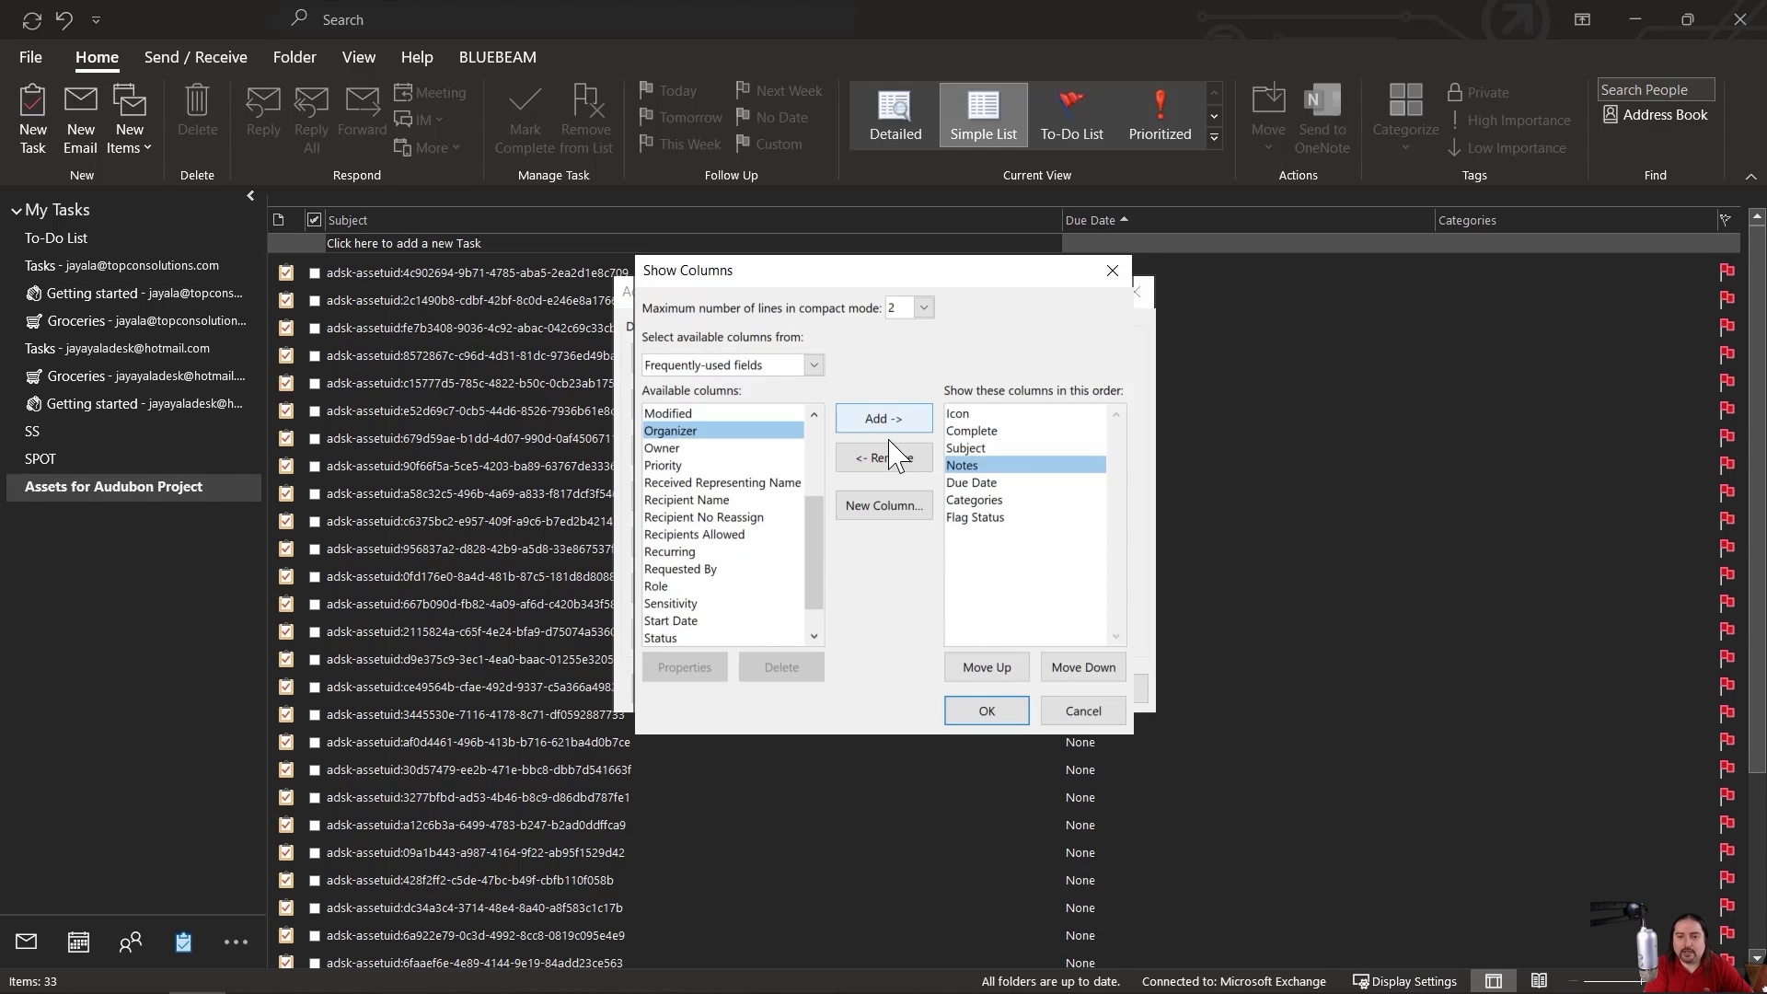
{"action": "left_click", "coordinate": [989, 709]}
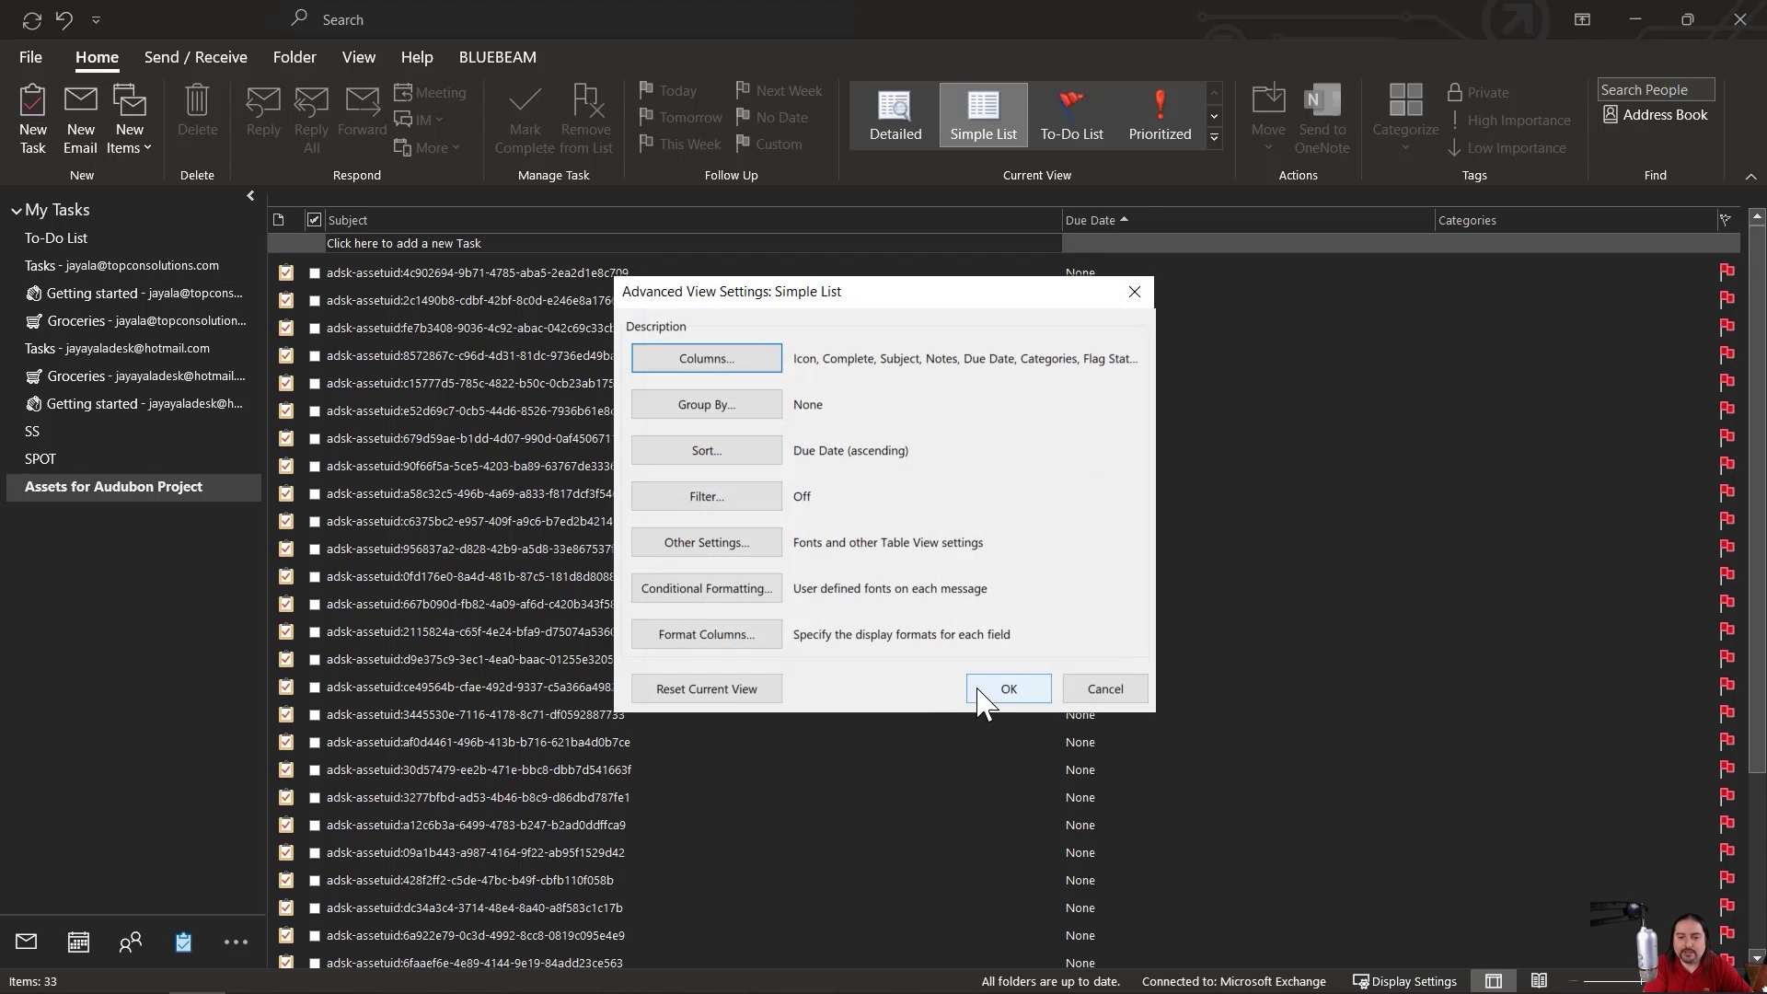
{"action": "left_click", "coordinate": [1008, 689]}
{"action": "left_click_drag", "start_coordinate": [1082, 218], "coordinate": [727, 230]}
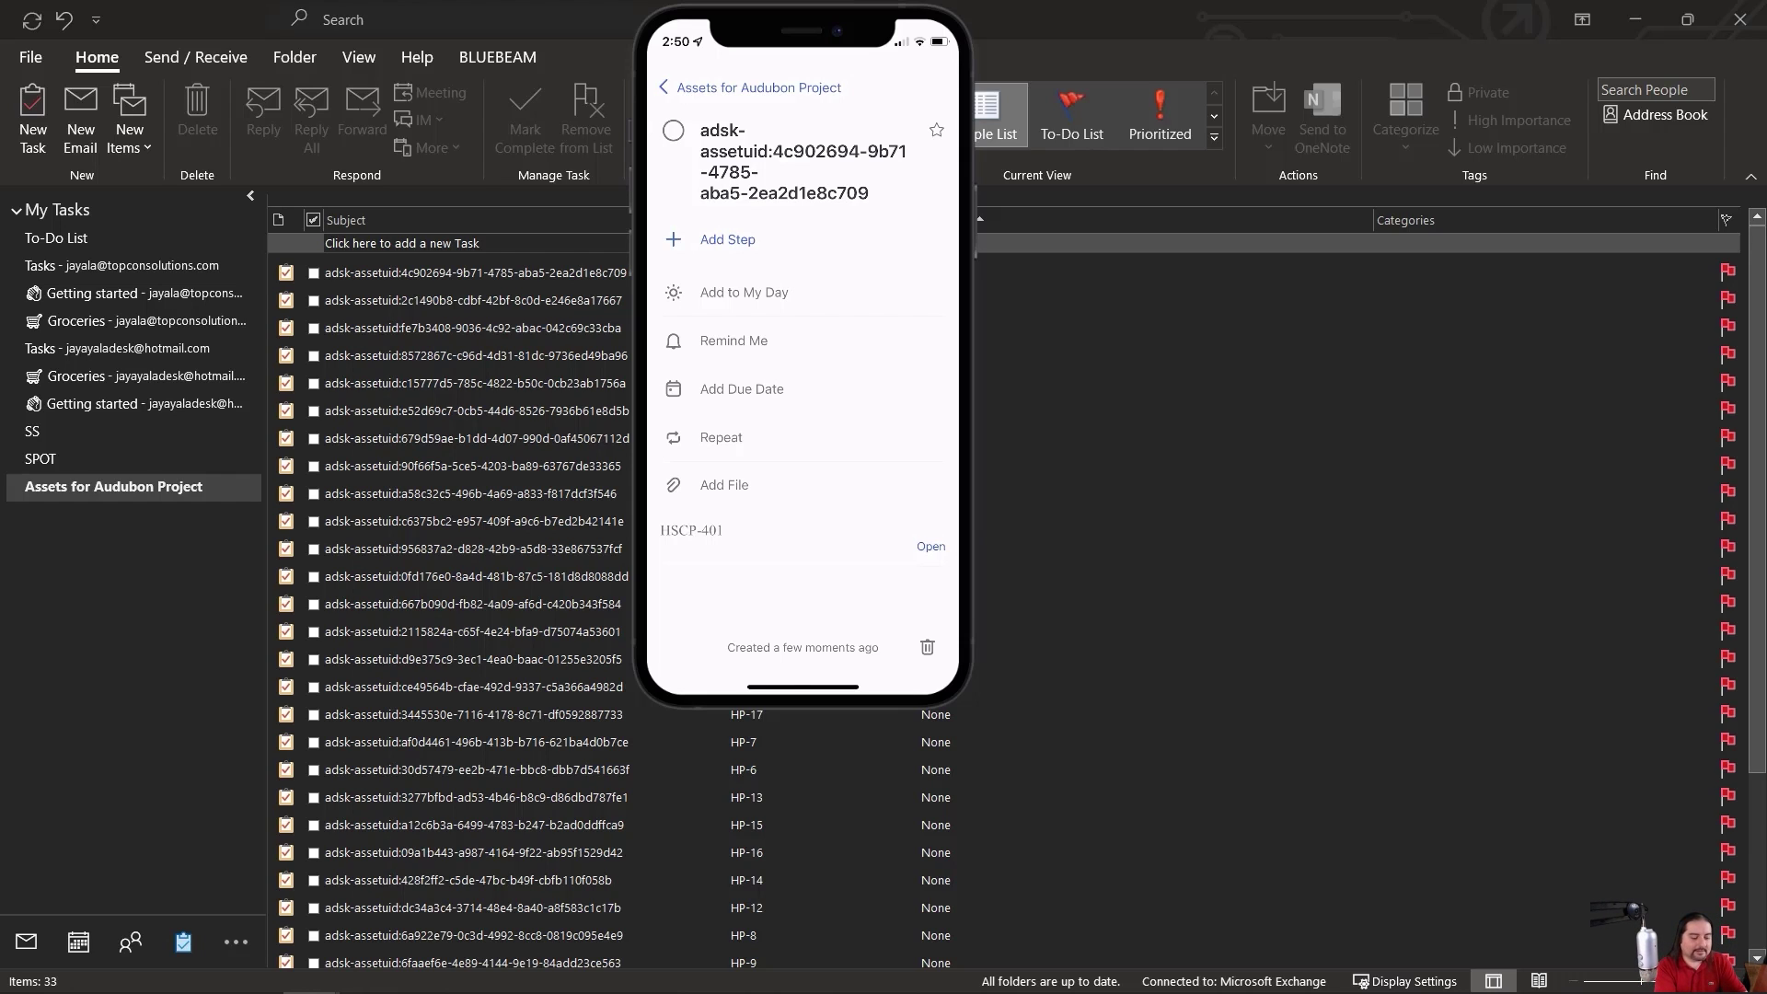
Select and copy the first task's full adsk-assetuid title, then return to the list.
{"action": "left_click", "coordinate": [732, 130]}
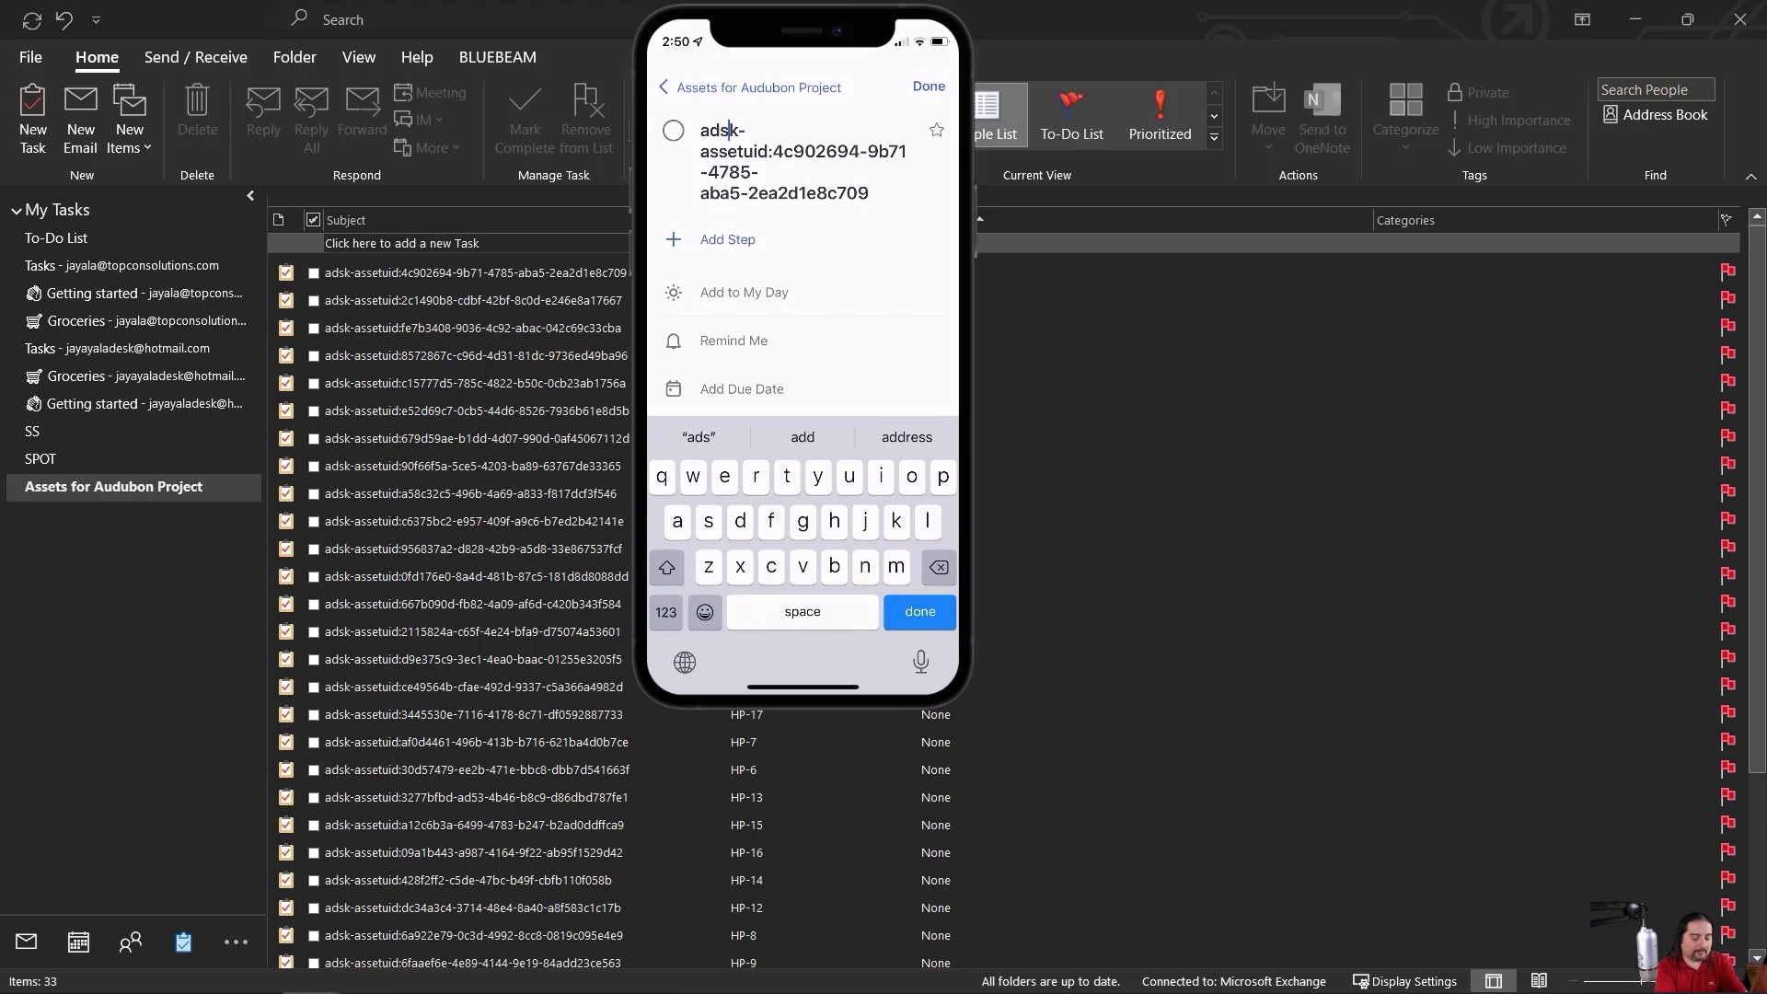
{"action": "left_click", "coordinate": [759, 172]}
{"action": "double_click", "coordinate": [721, 130]}
{"action": "left_click_drag", "start_coordinate": [741, 138], "coordinate": [868, 201]}
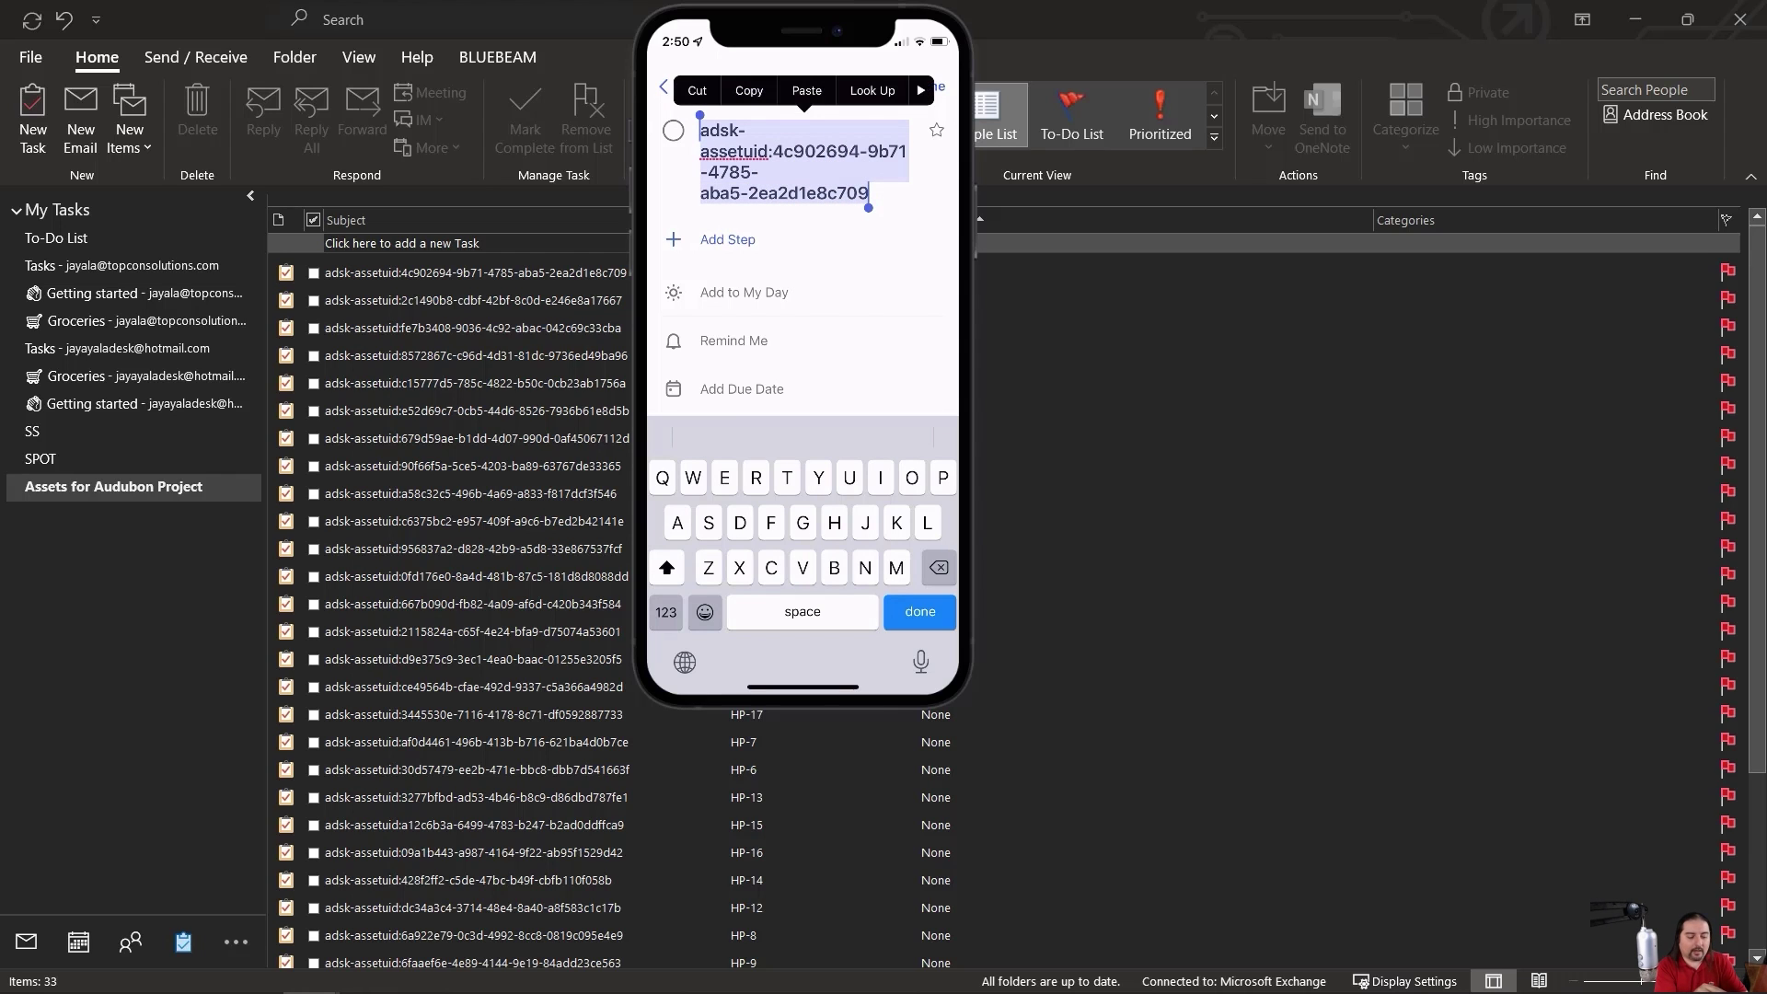
{"action": "left_click", "coordinate": [749, 90]}
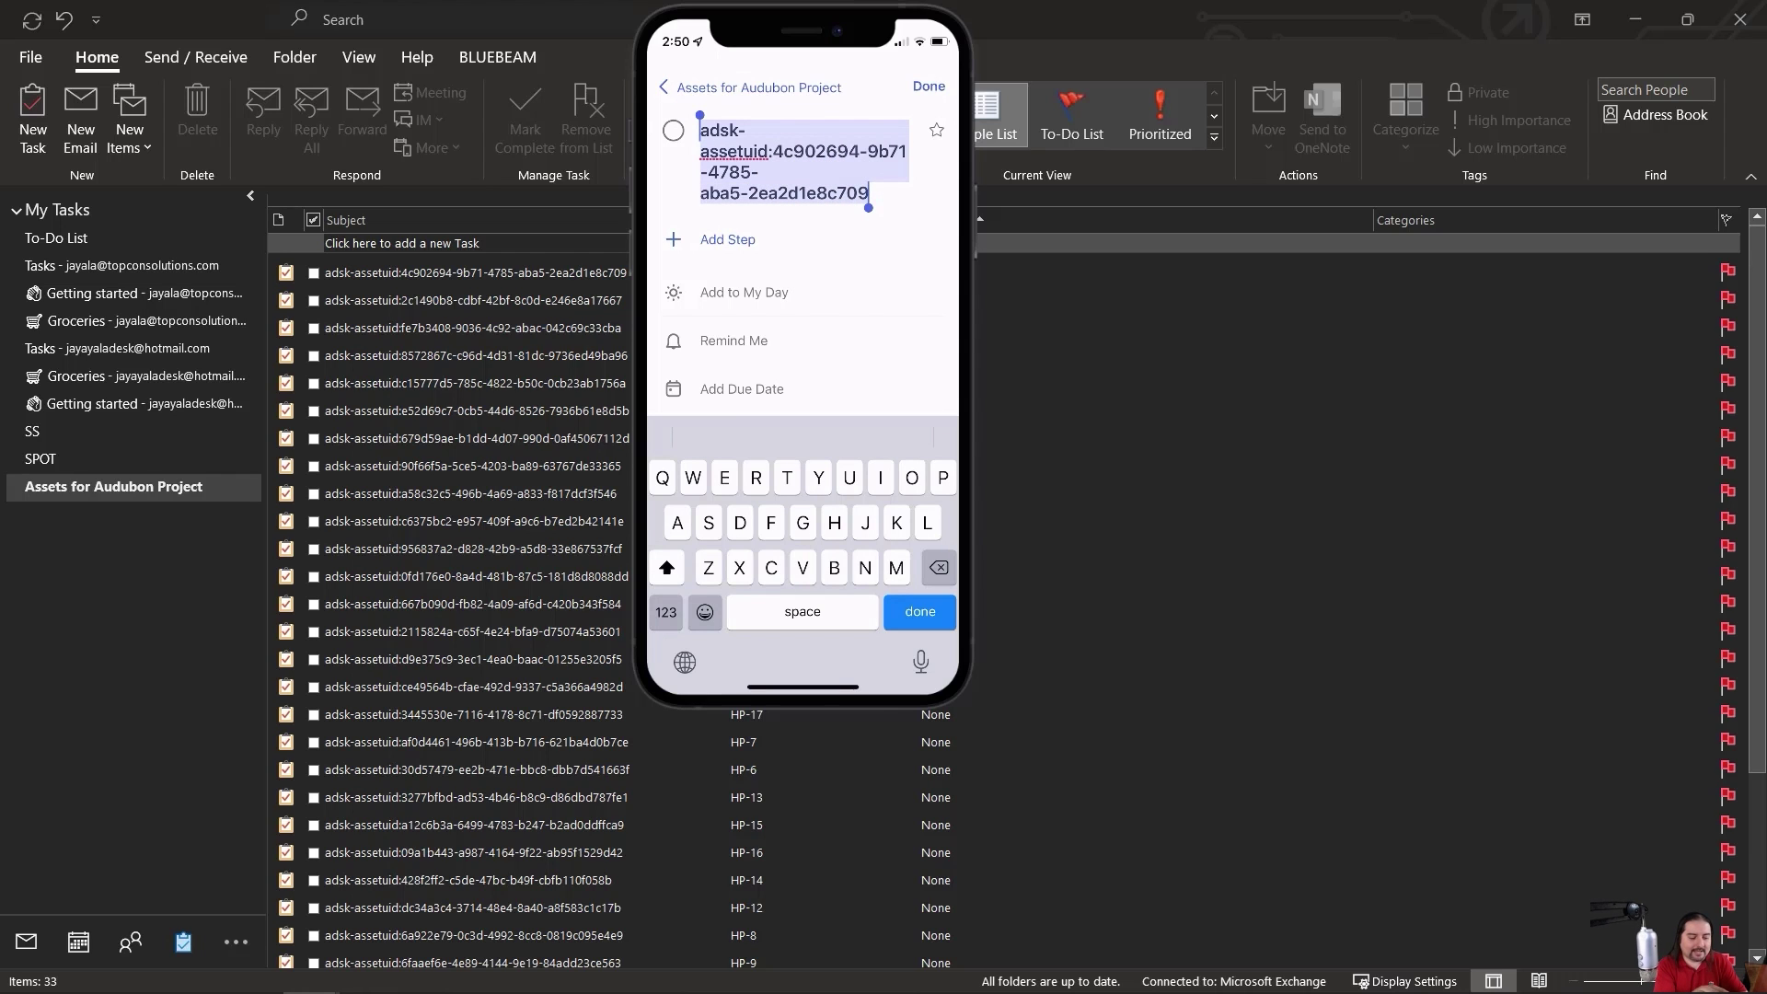
{"action": "left_click", "coordinate": [664, 87]}
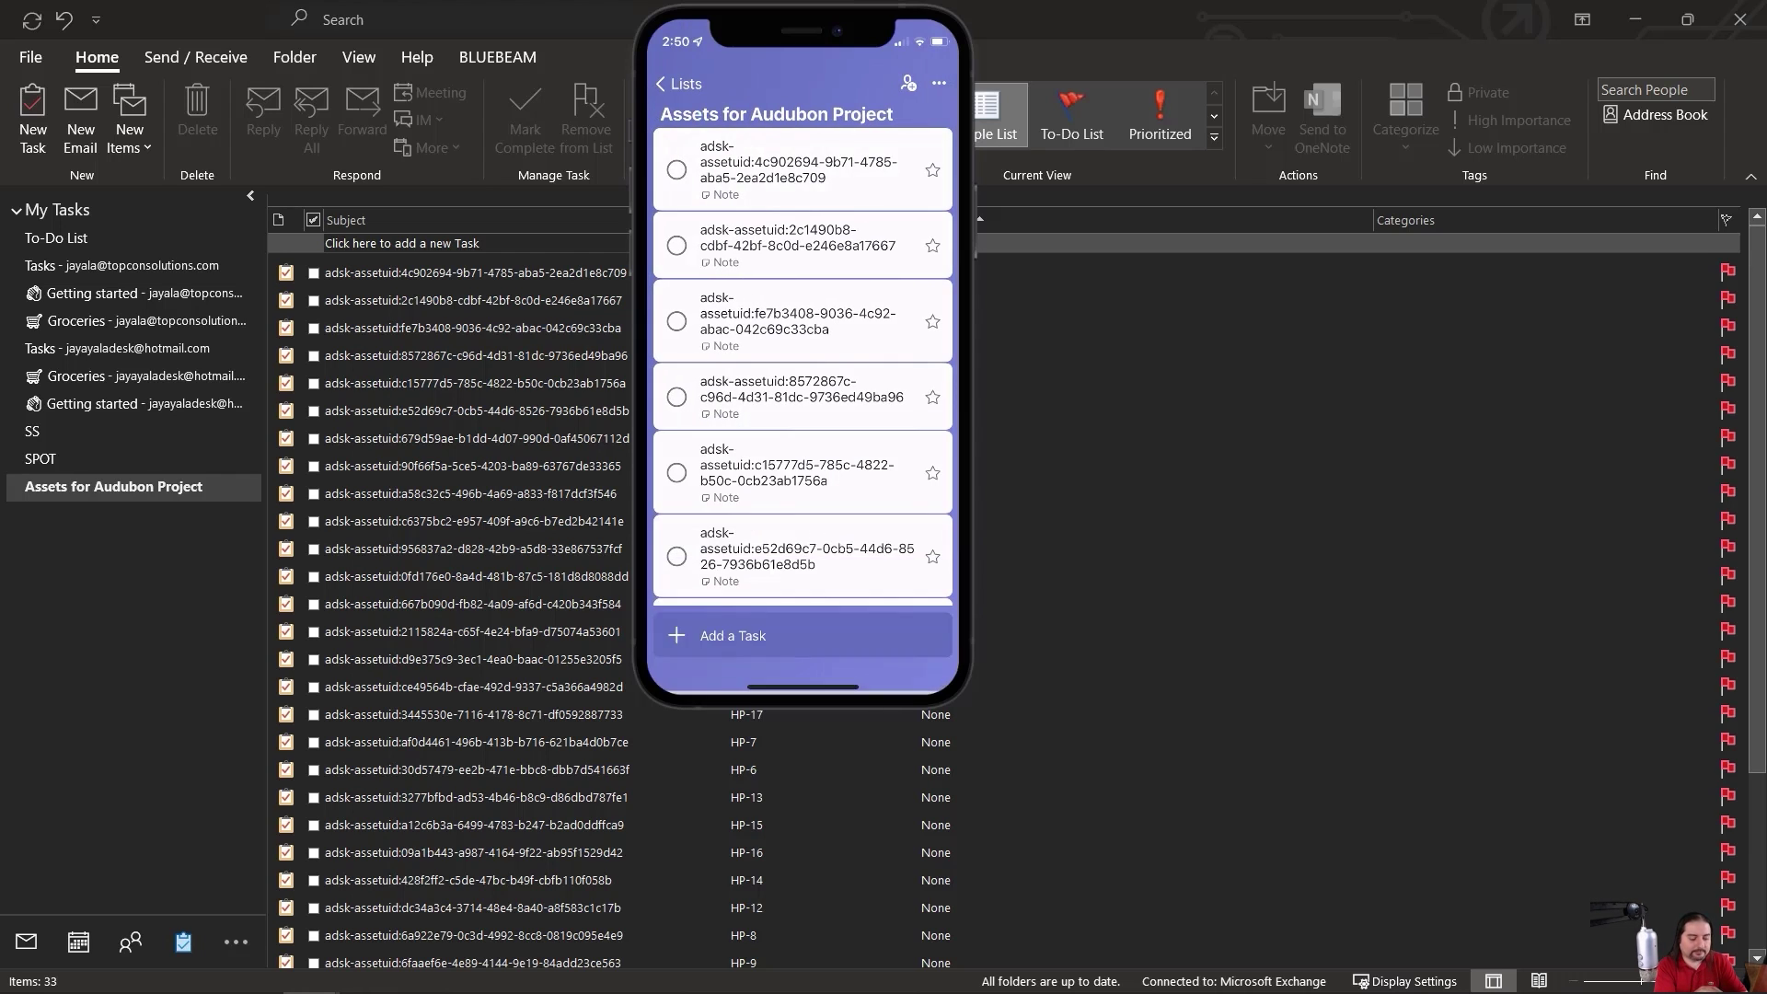
Reopen the 4c902694 asset task in Microsoft To Do.
{"action": "left_click", "coordinate": [808, 184]}
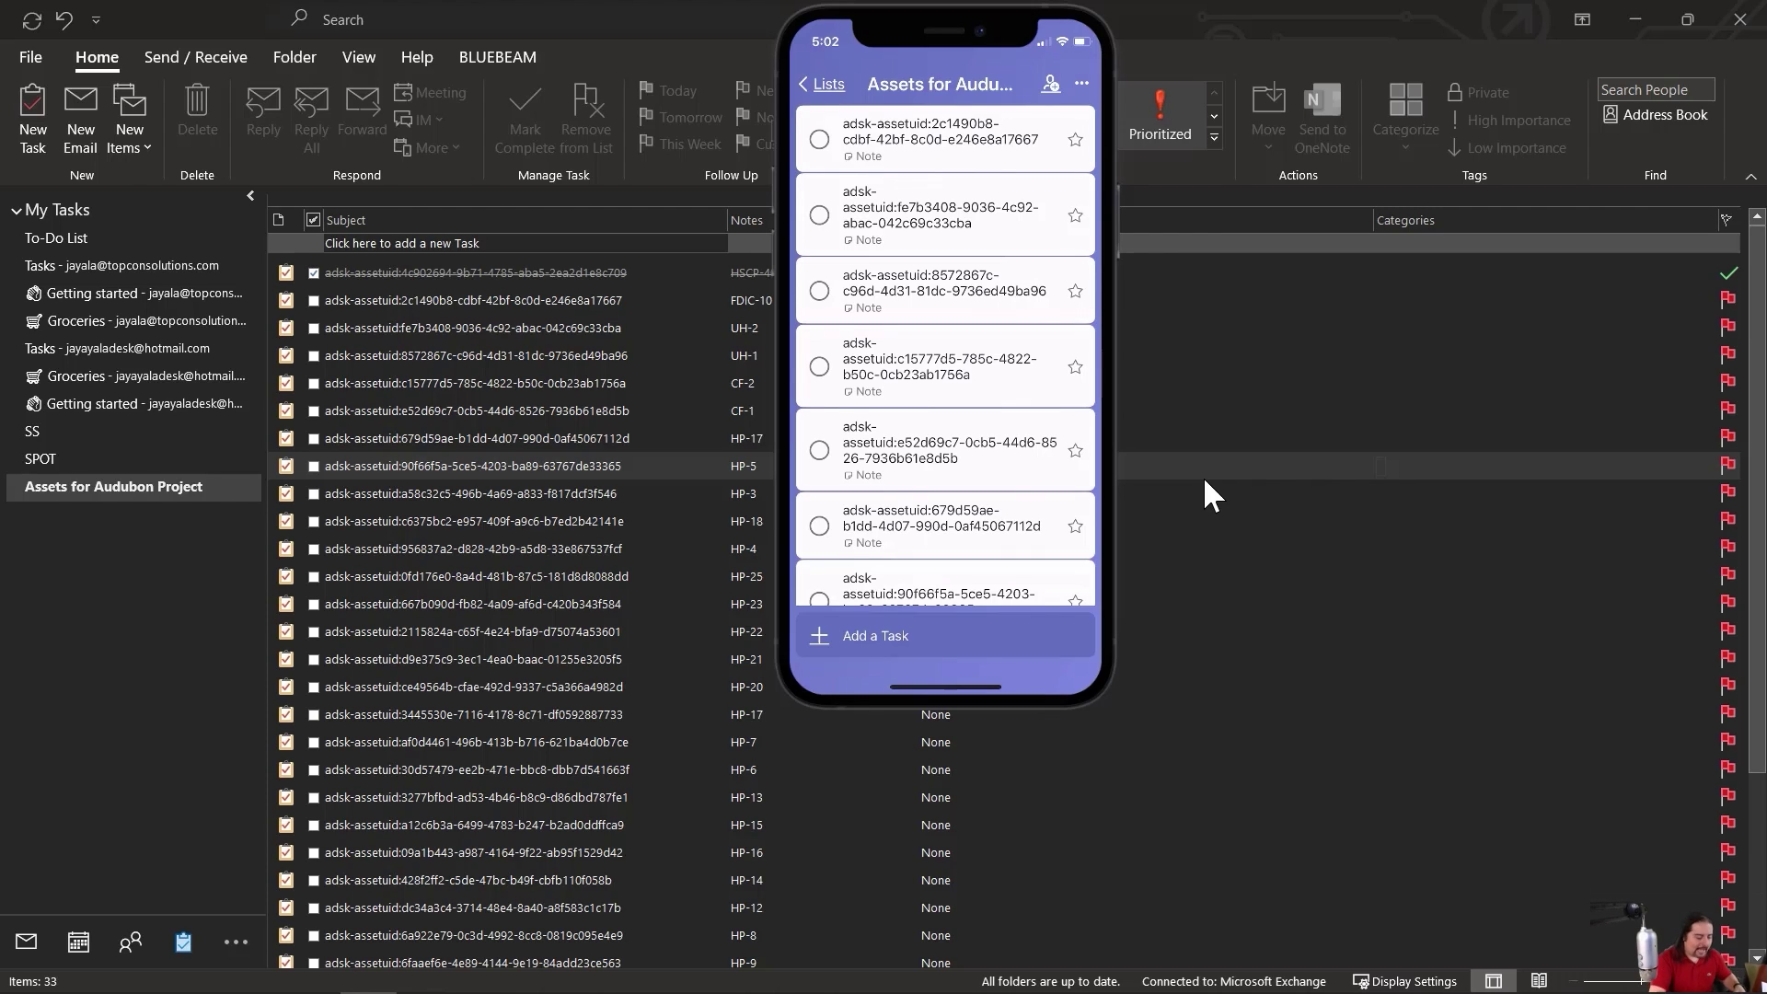
Show the Chrome tab with the App Store page for NFC・QR Code・Docs for iPhone.
{"action": "mouse_move", "coordinate": [258, 990]}
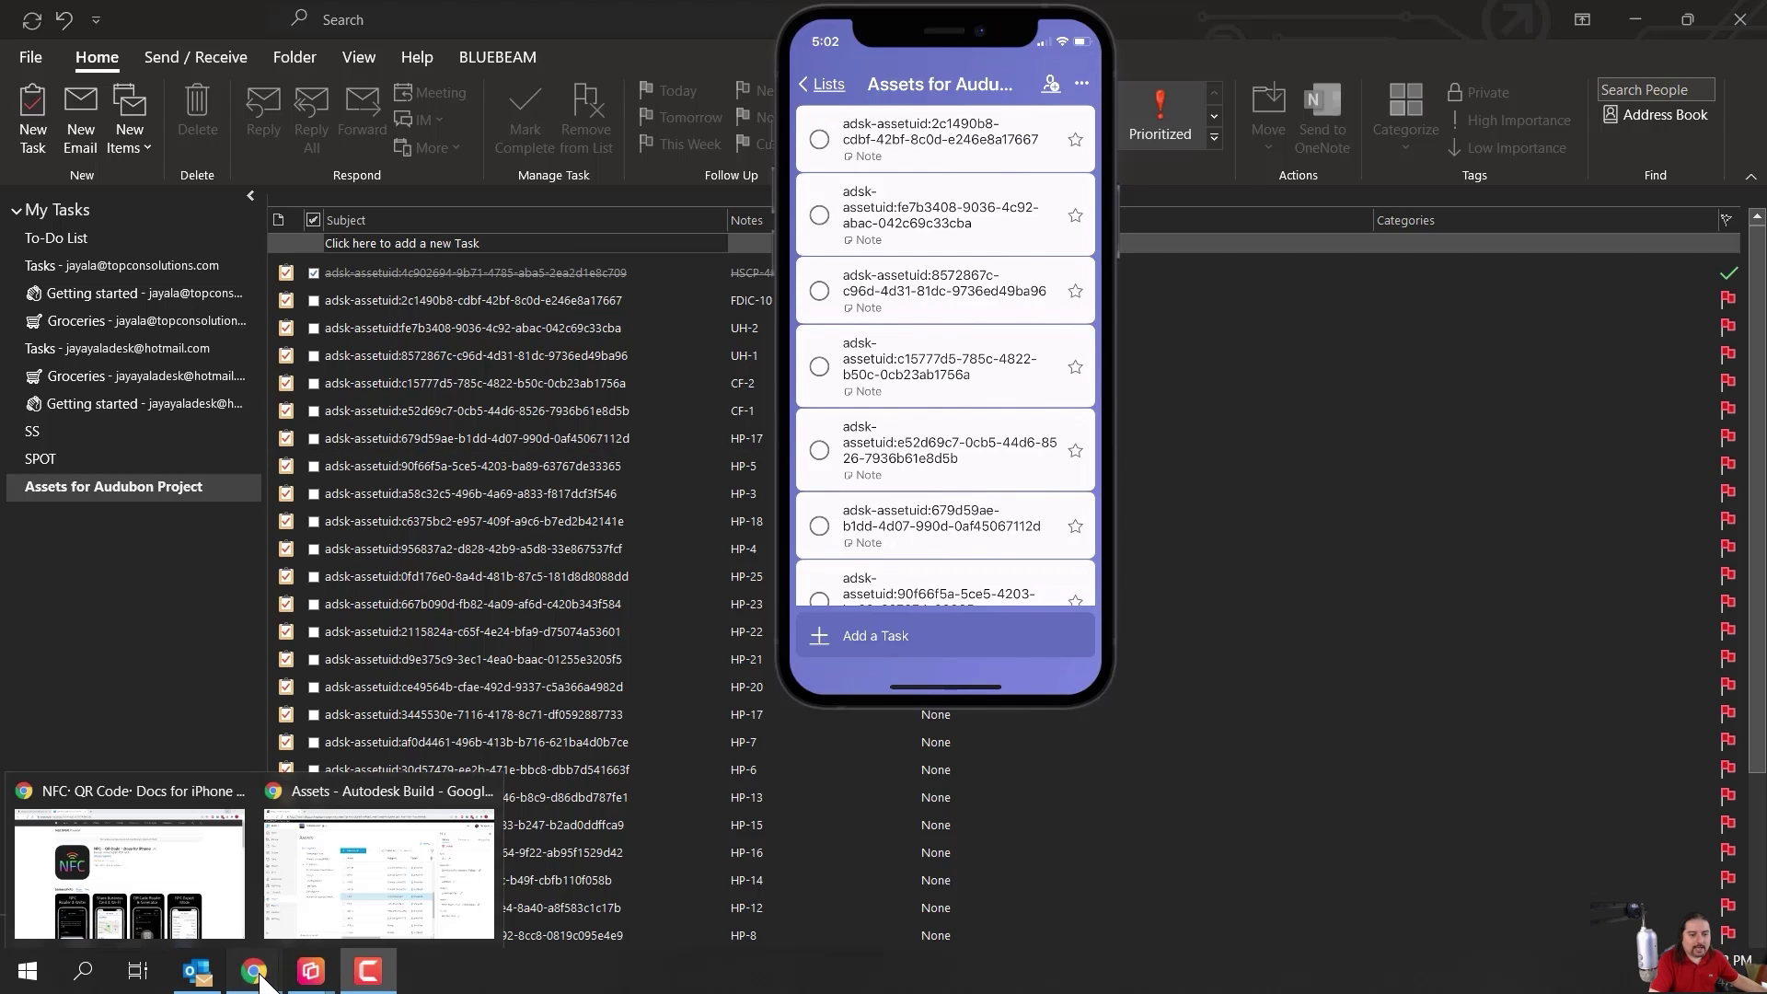
{"action": "left_click", "coordinate": [129, 860]}
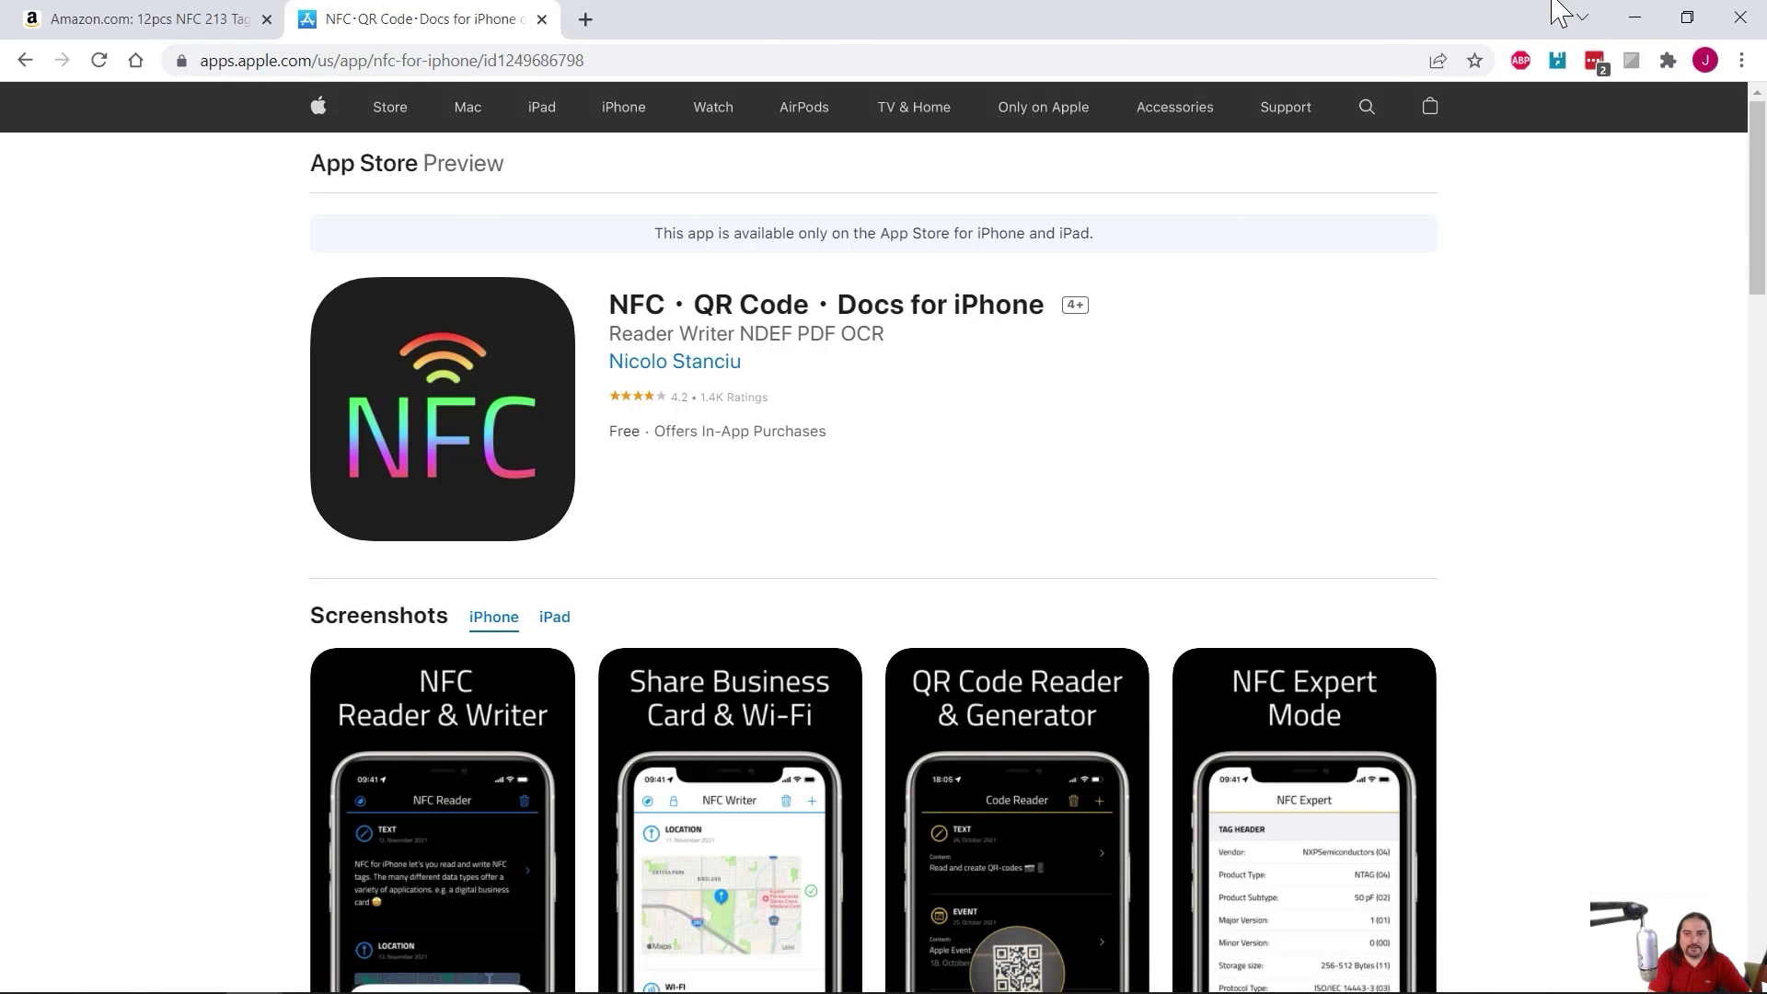
{"action": "left_click", "coordinate": [1635, 22]}
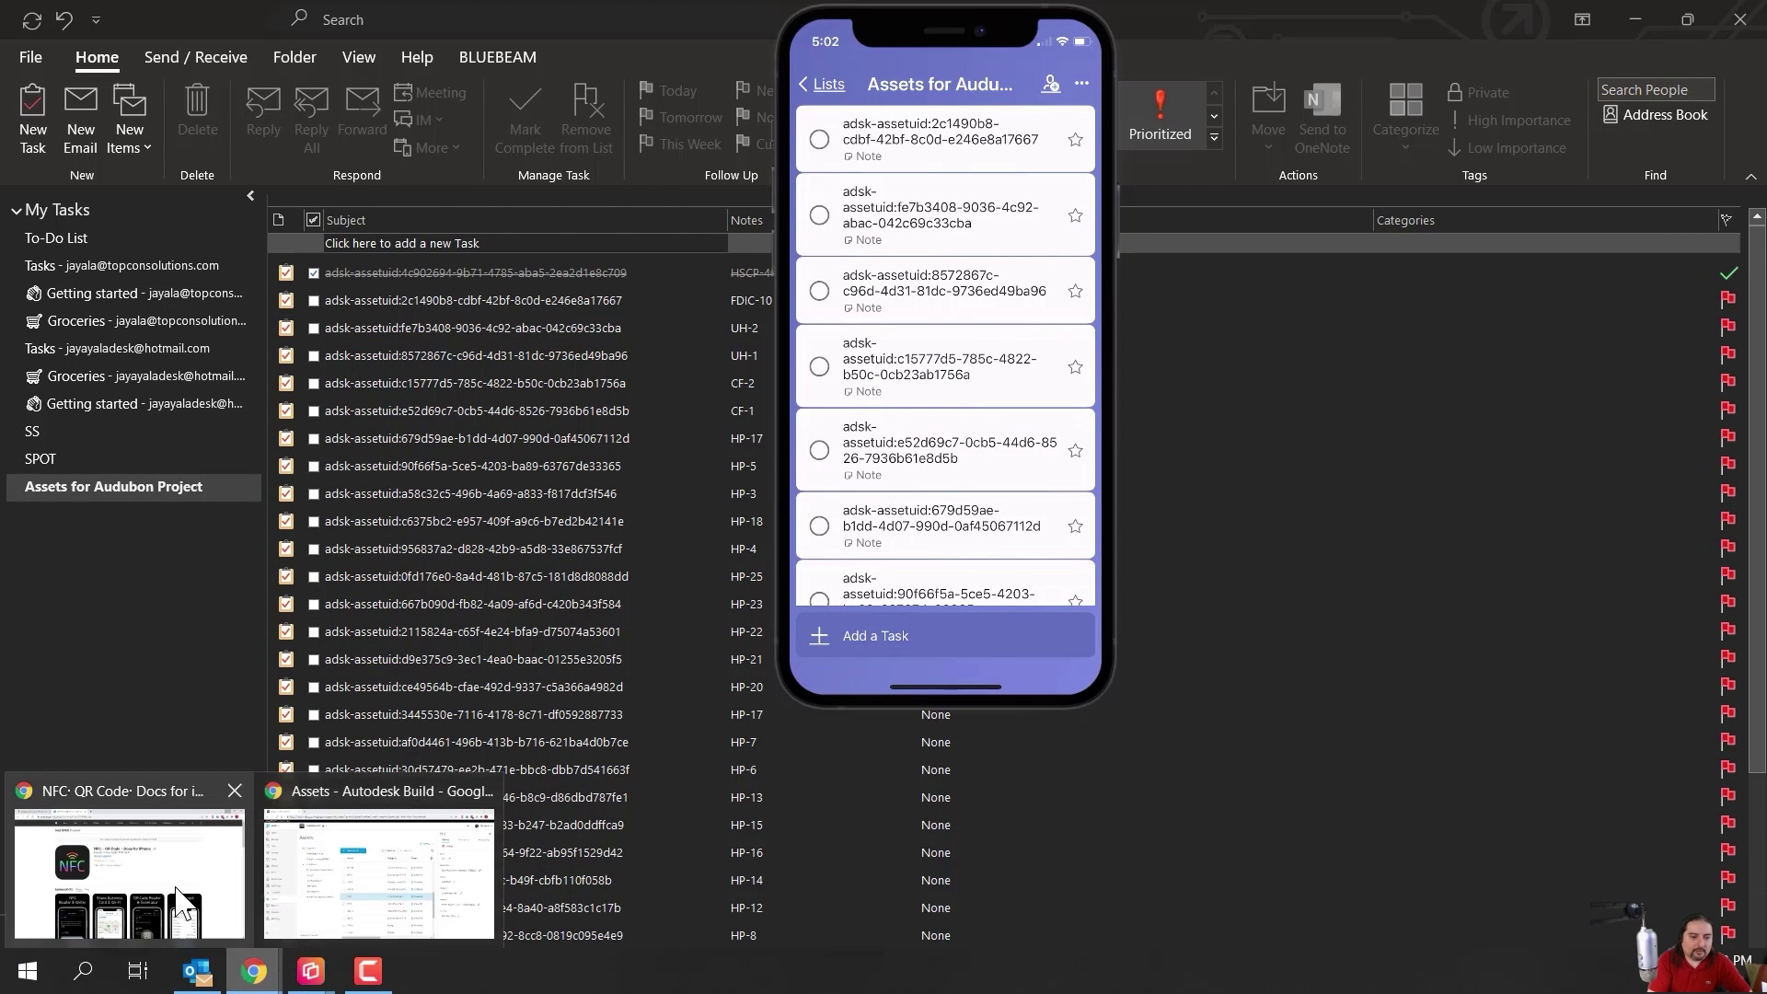
{"action": "left_click", "coordinate": [184, 897]}
Add a Text record with the pasted 8572867c asset ID as content and UH-1 as title.
{"action": "mouse_move", "coordinate": [311, 974]}
{"action": "left_click", "coordinate": [434, 879]}
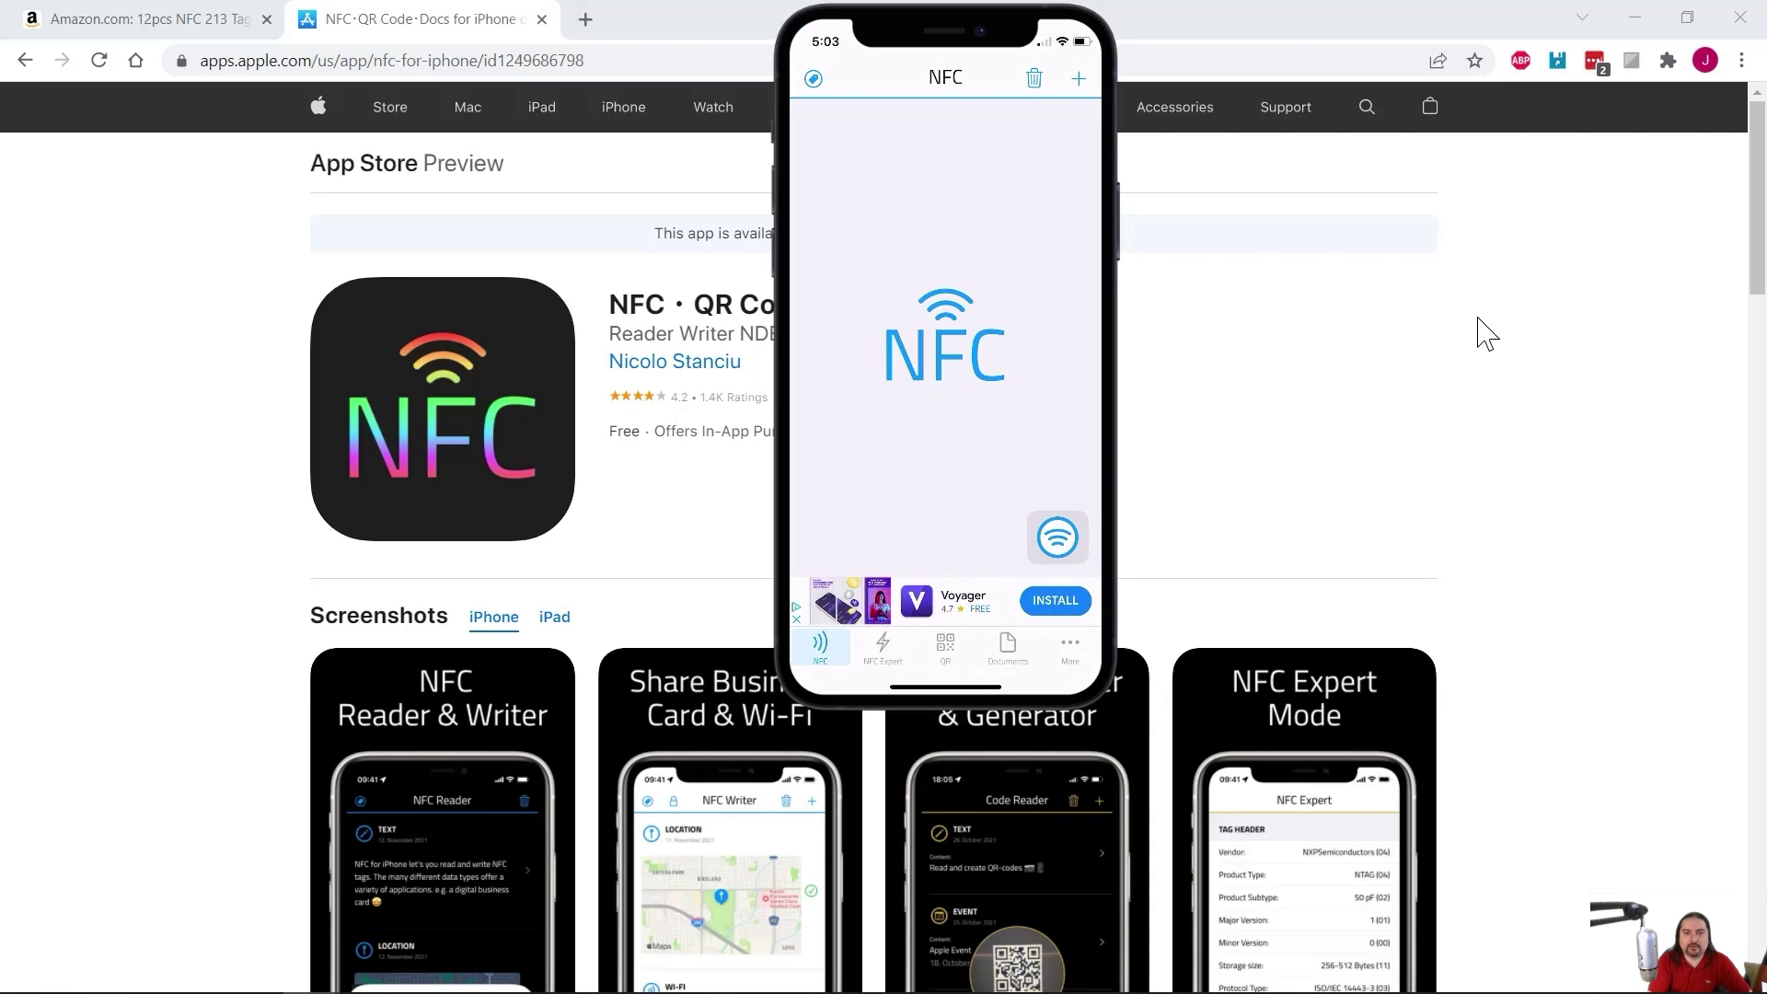
{"action": "left_click", "coordinate": [1078, 81]}
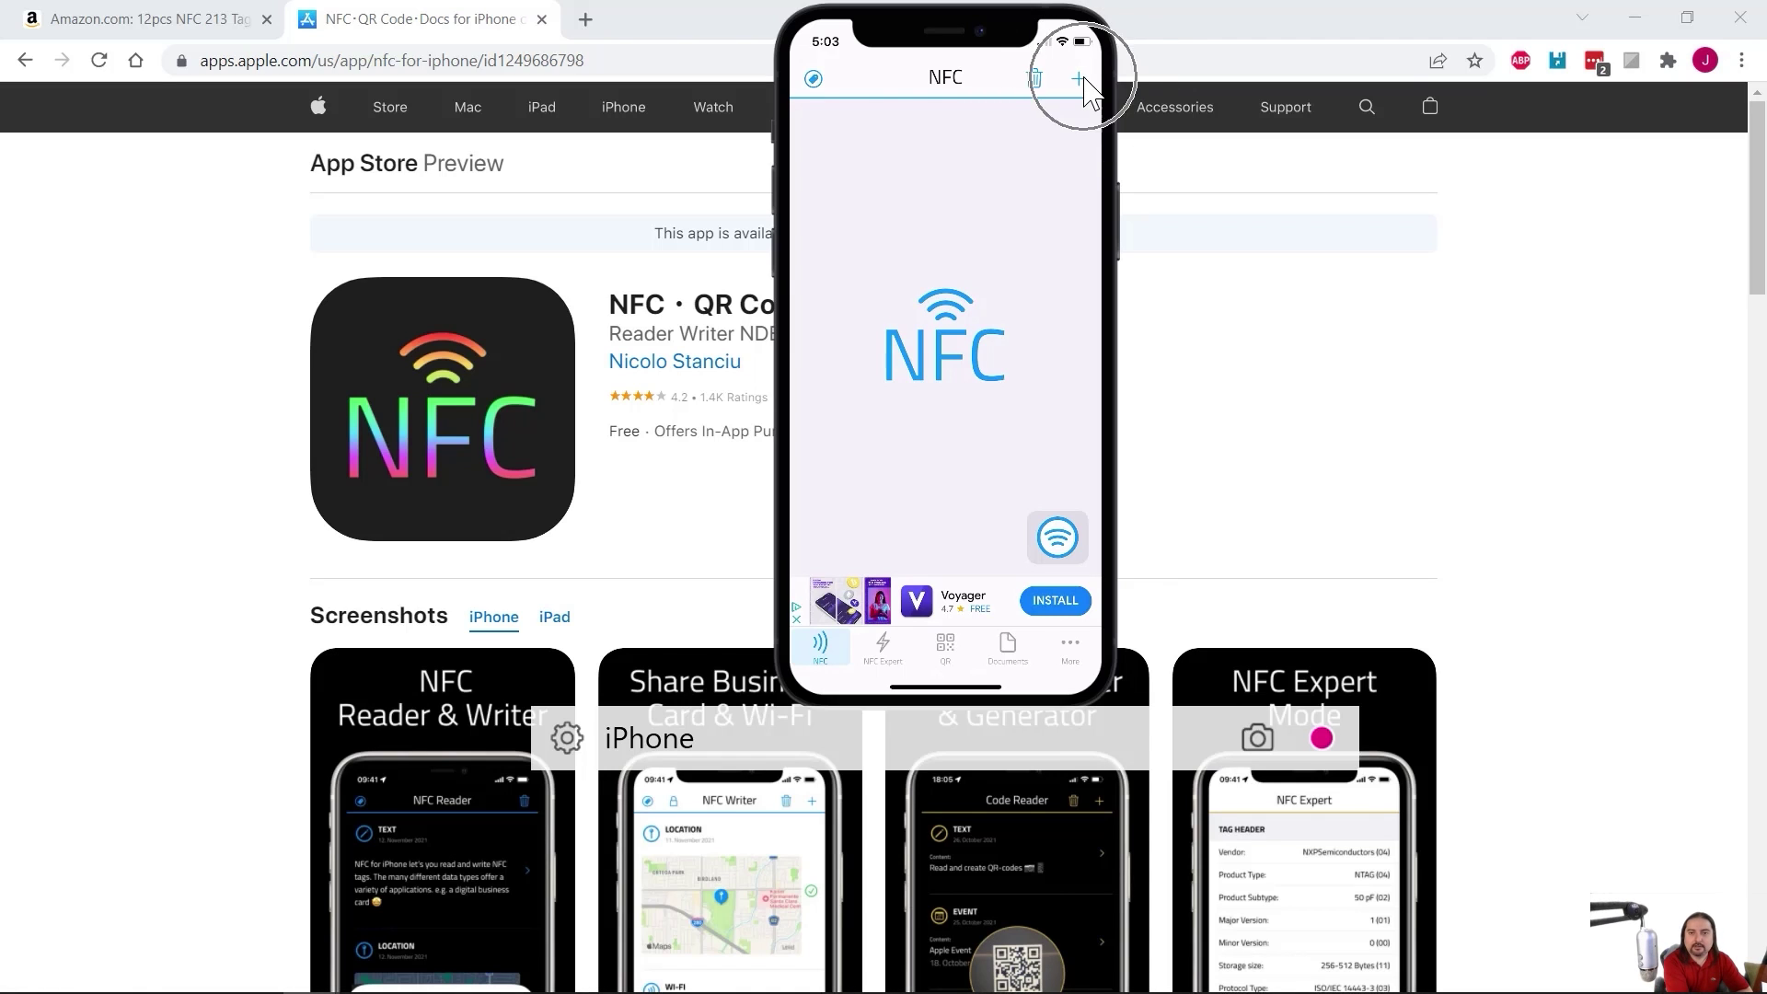
{"action": "left_click", "coordinate": [1063, 540]}
{"action": "left_click", "coordinate": [1063, 539]}
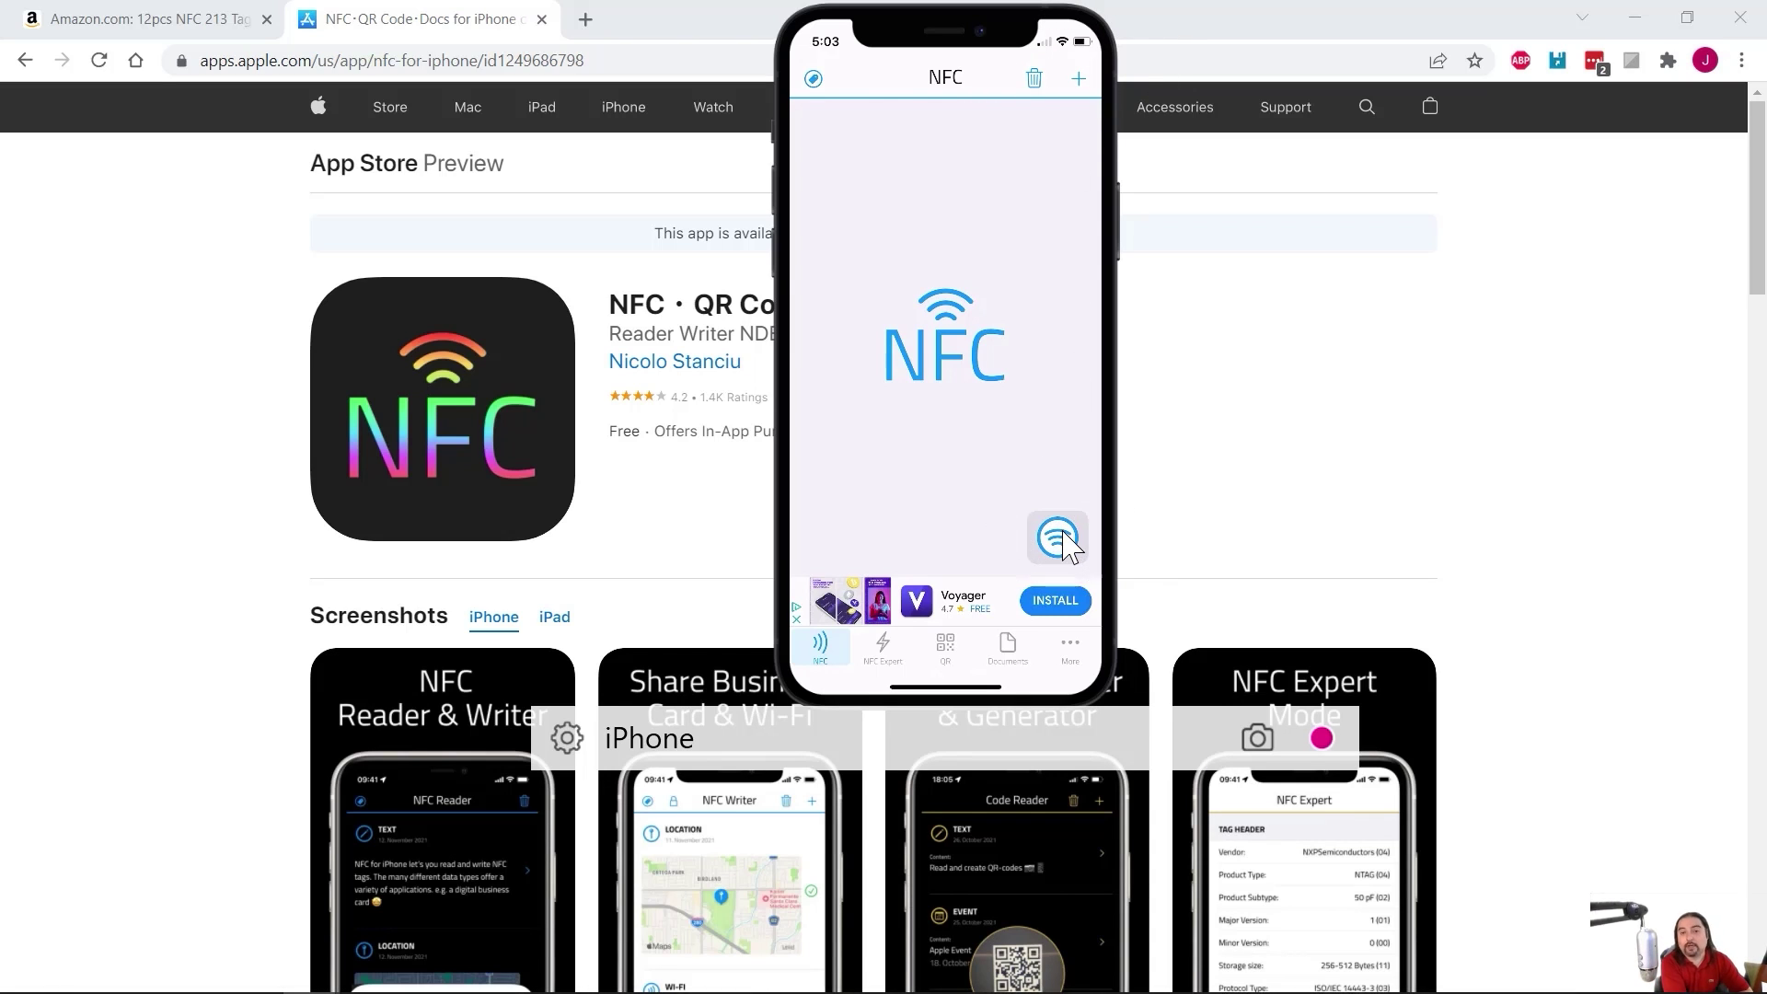
{"action": "left_click", "coordinate": [1063, 539]}
{"action": "left_click", "coordinate": [1063, 540]}
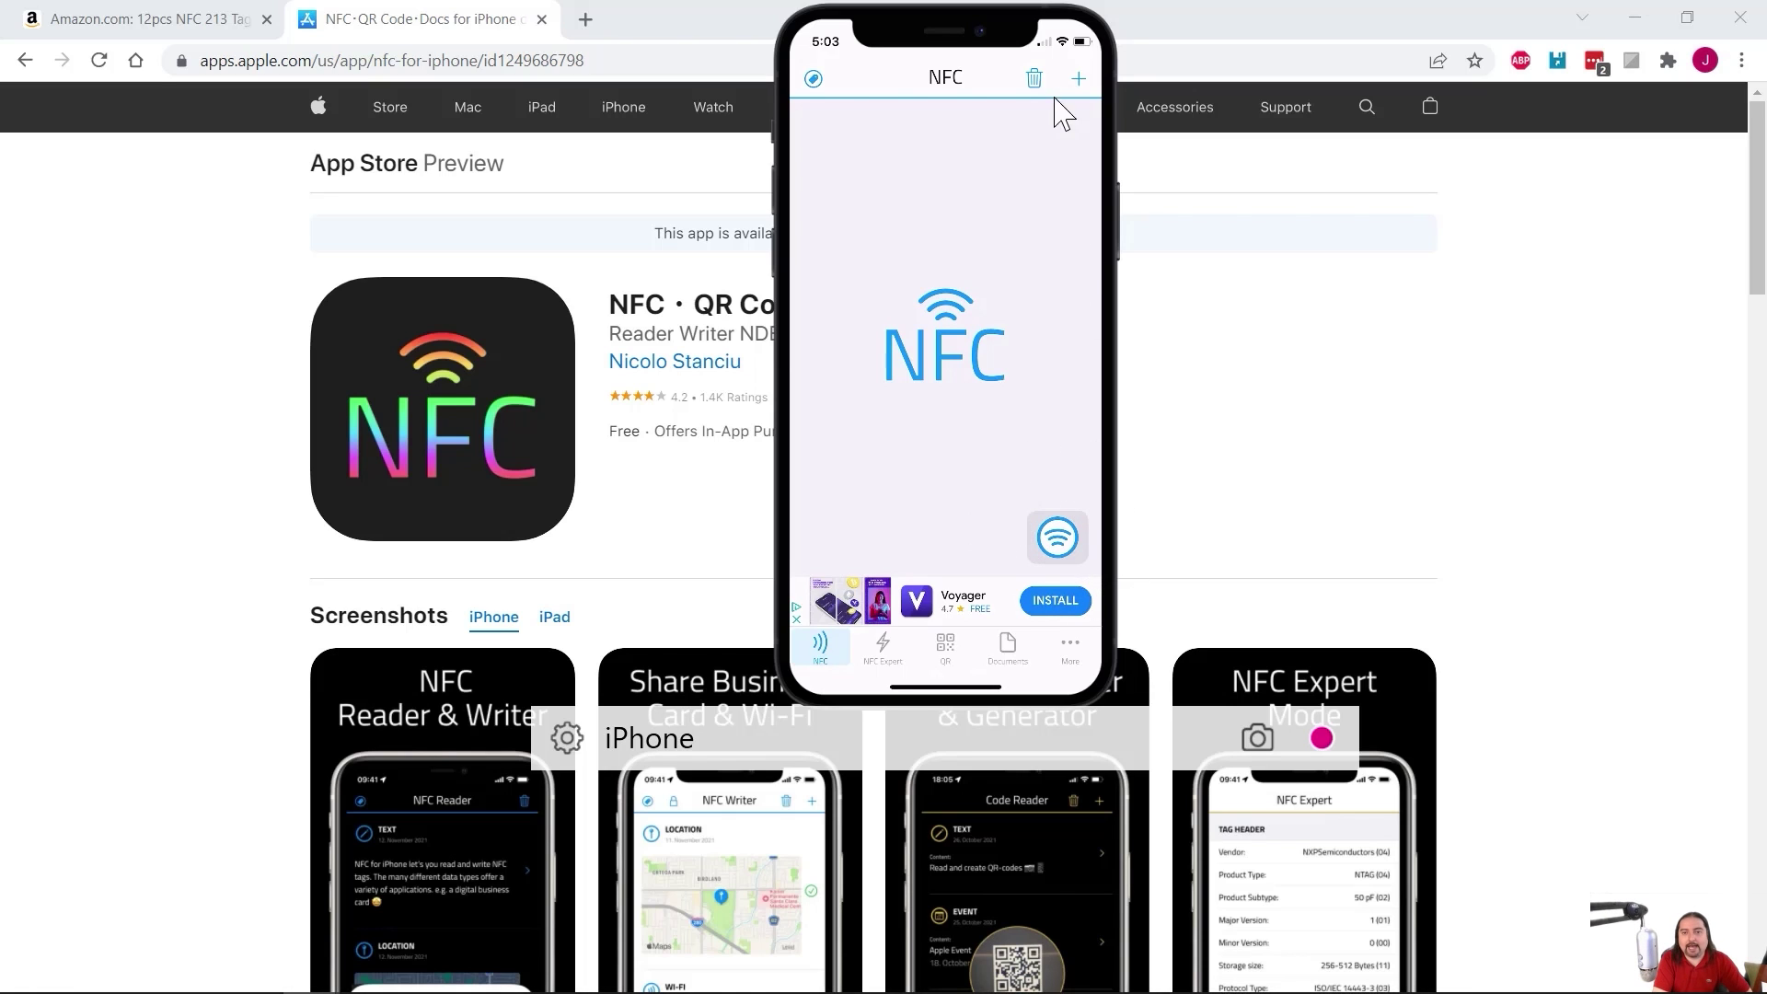
{"action": "left_click", "coordinate": [1062, 540]}
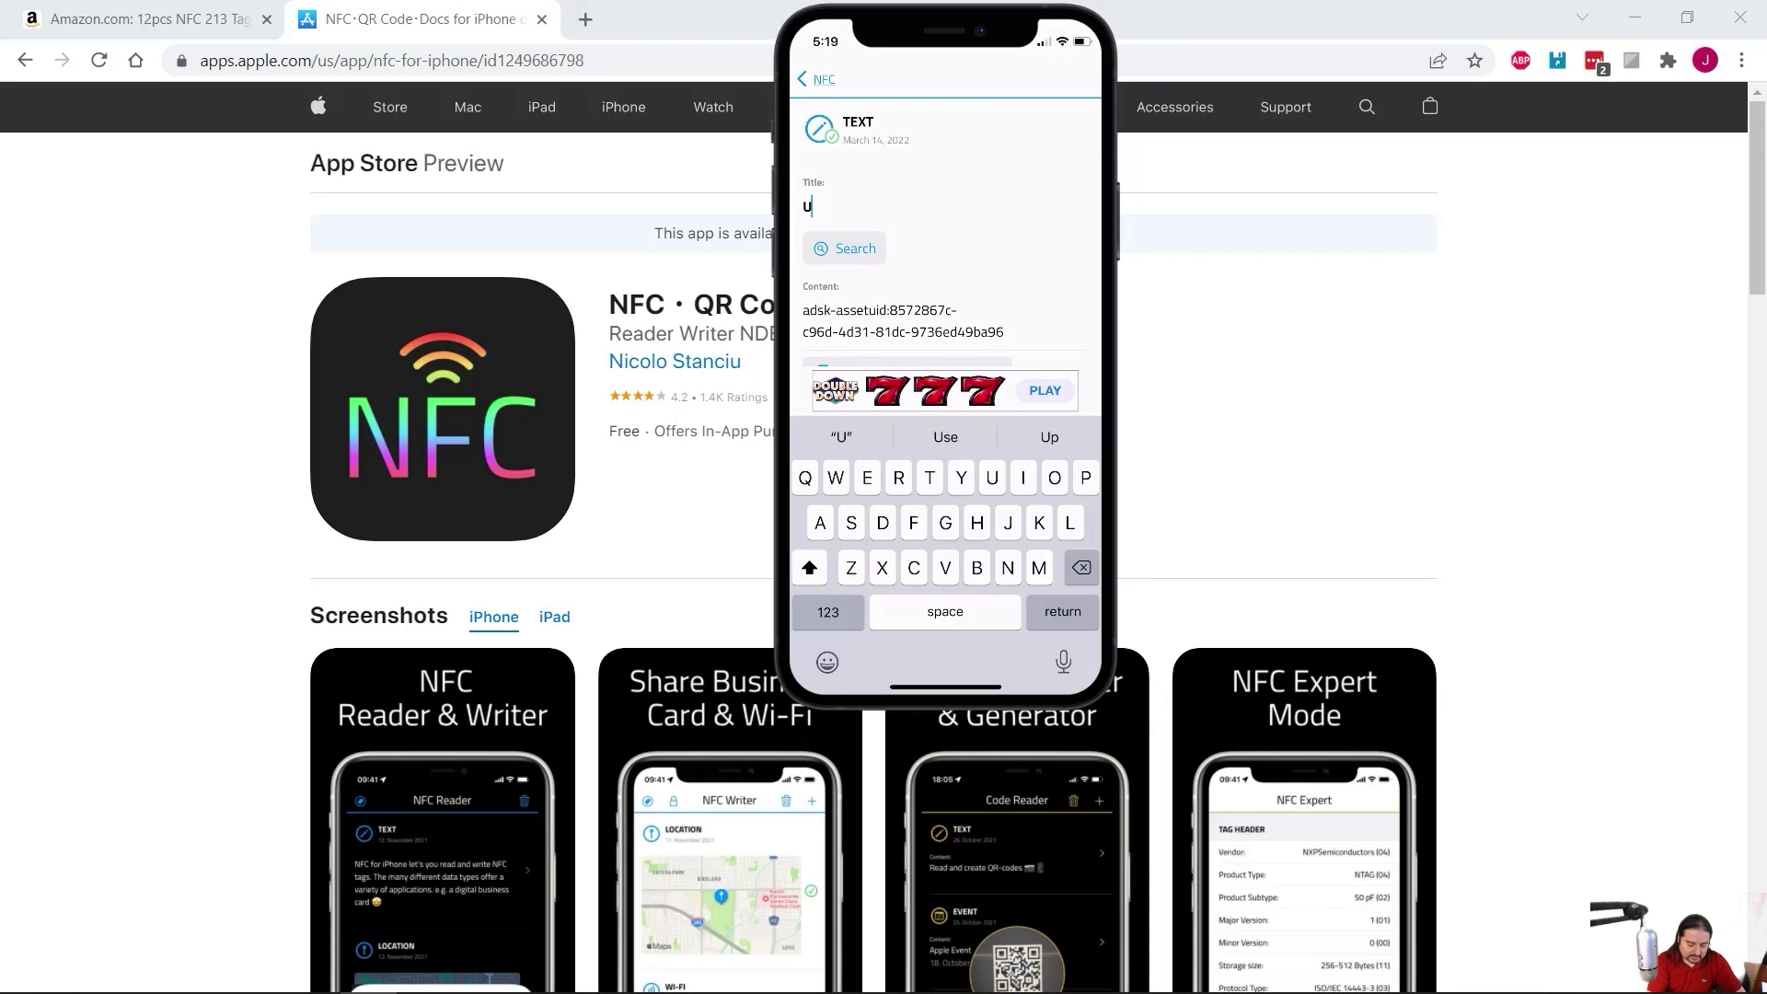
{"action": "type", "text": "H-1"}
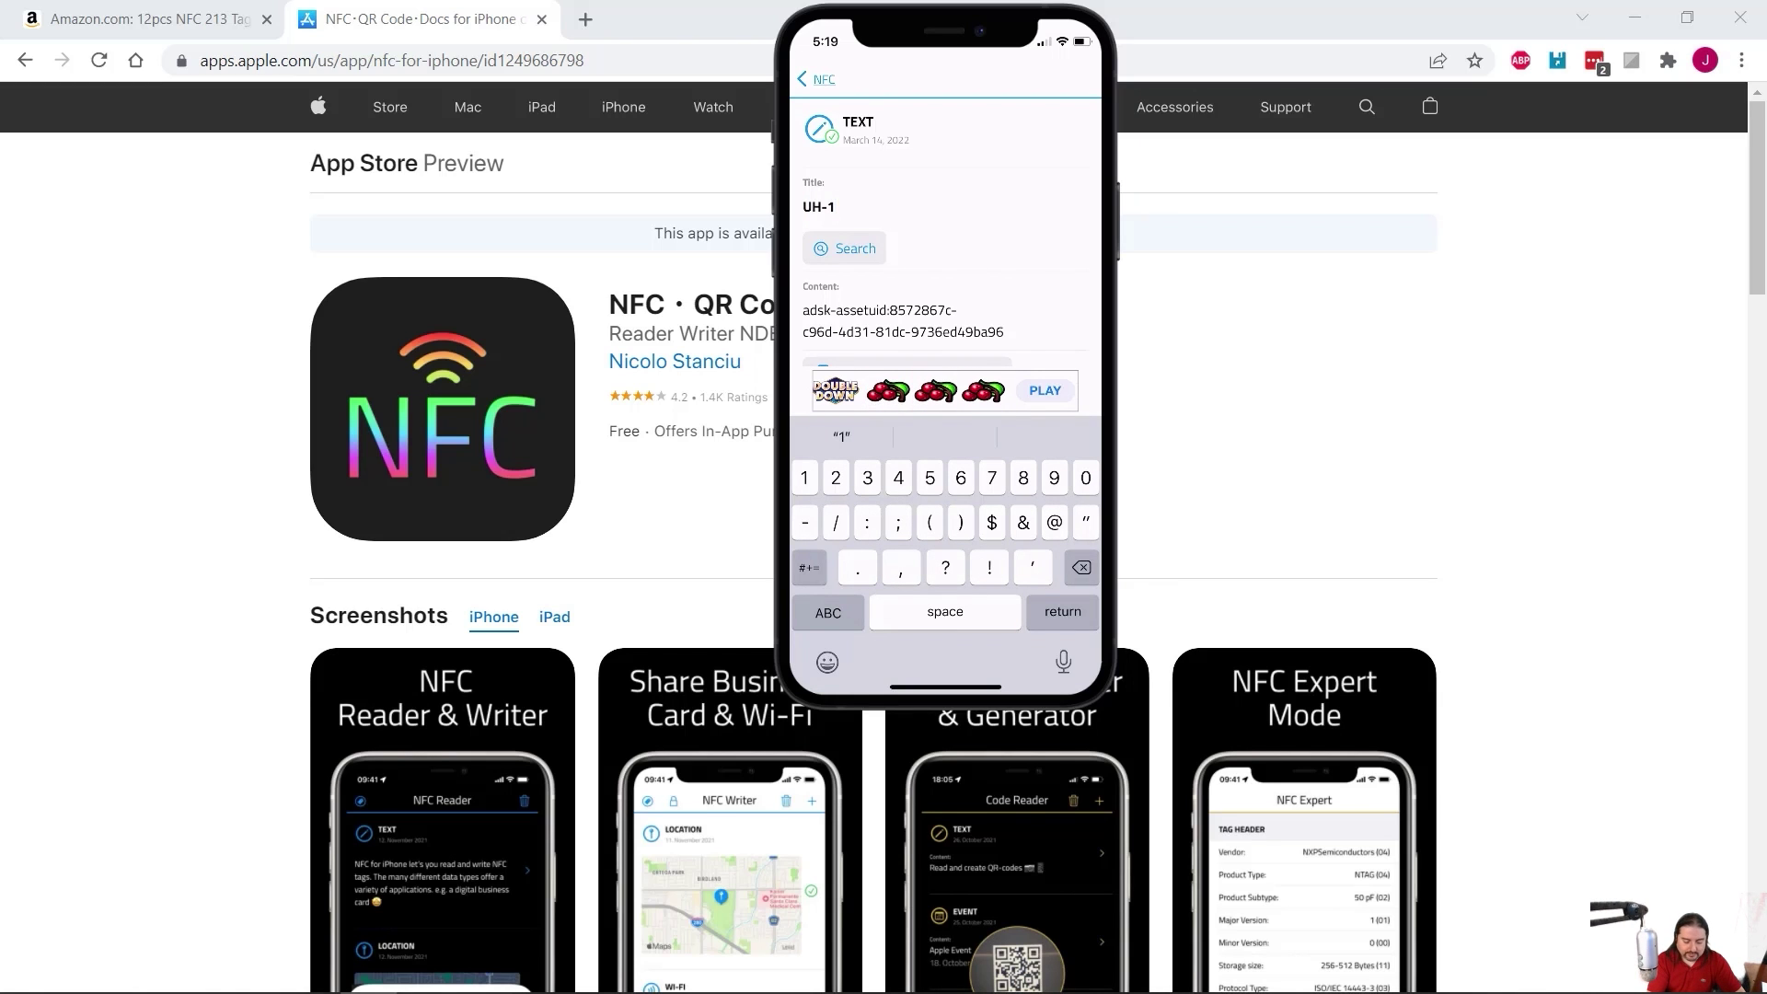